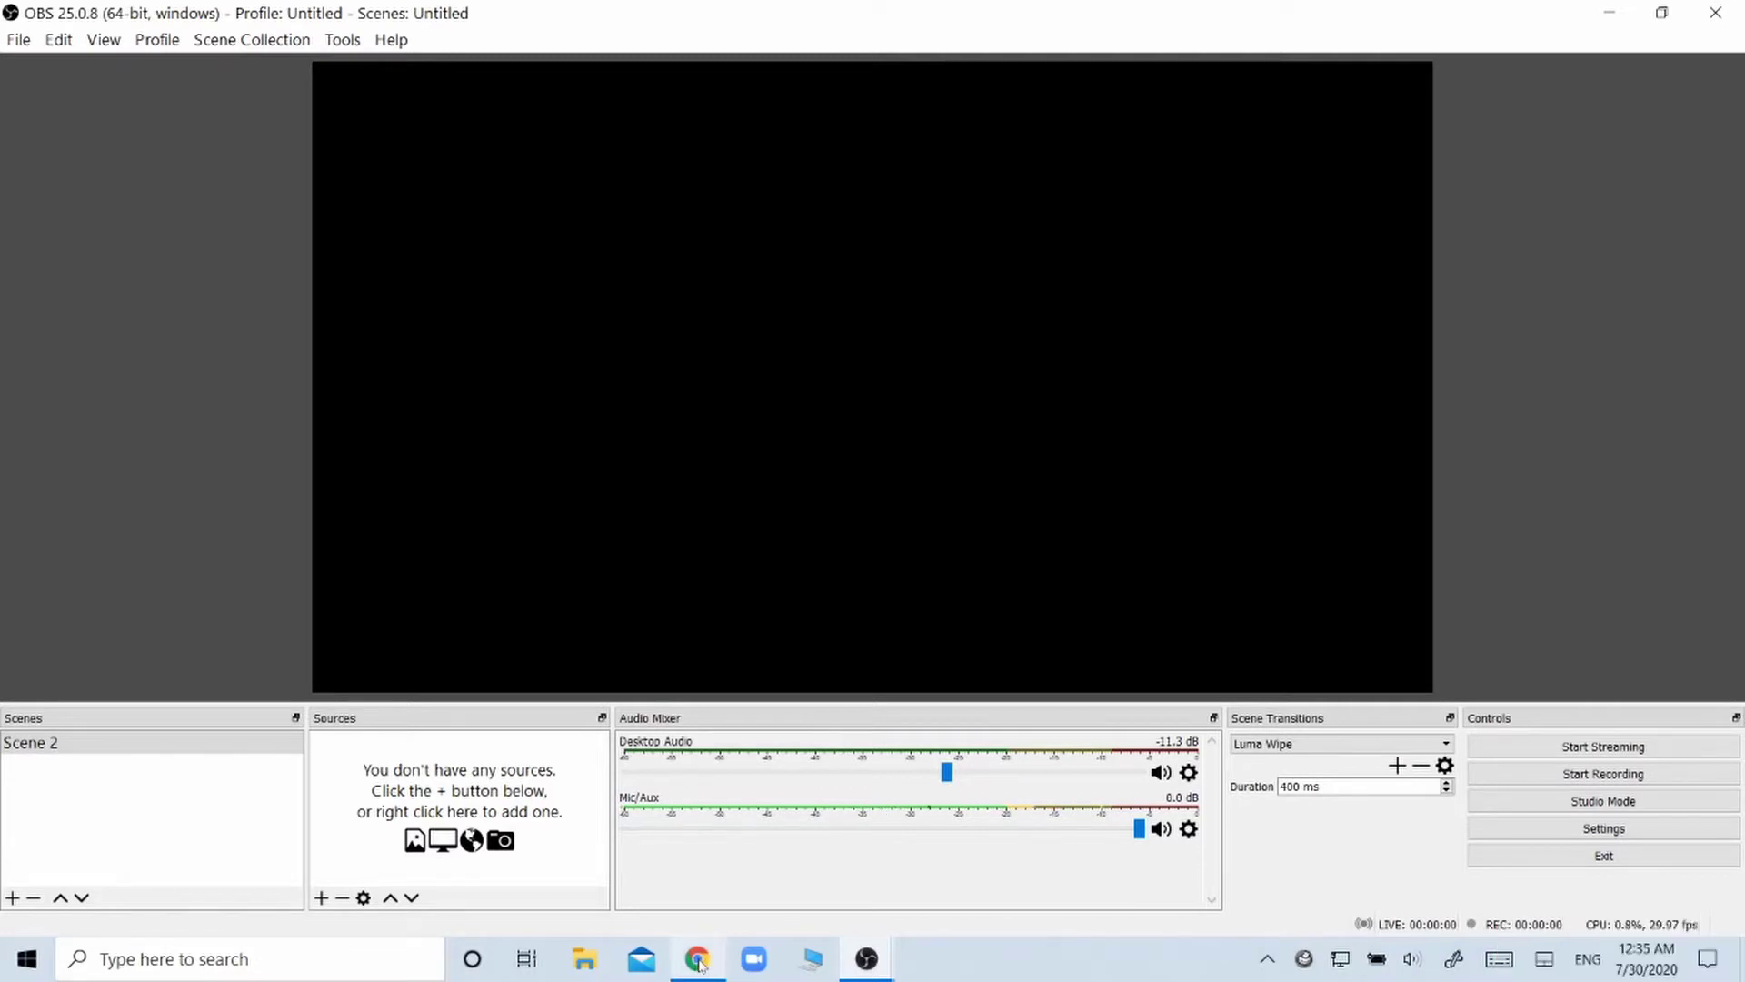
Step: Switch to Chrome, search Google for "ndi new version" and open the obs-ndi plugin page on obsproject.com
click(698, 960)
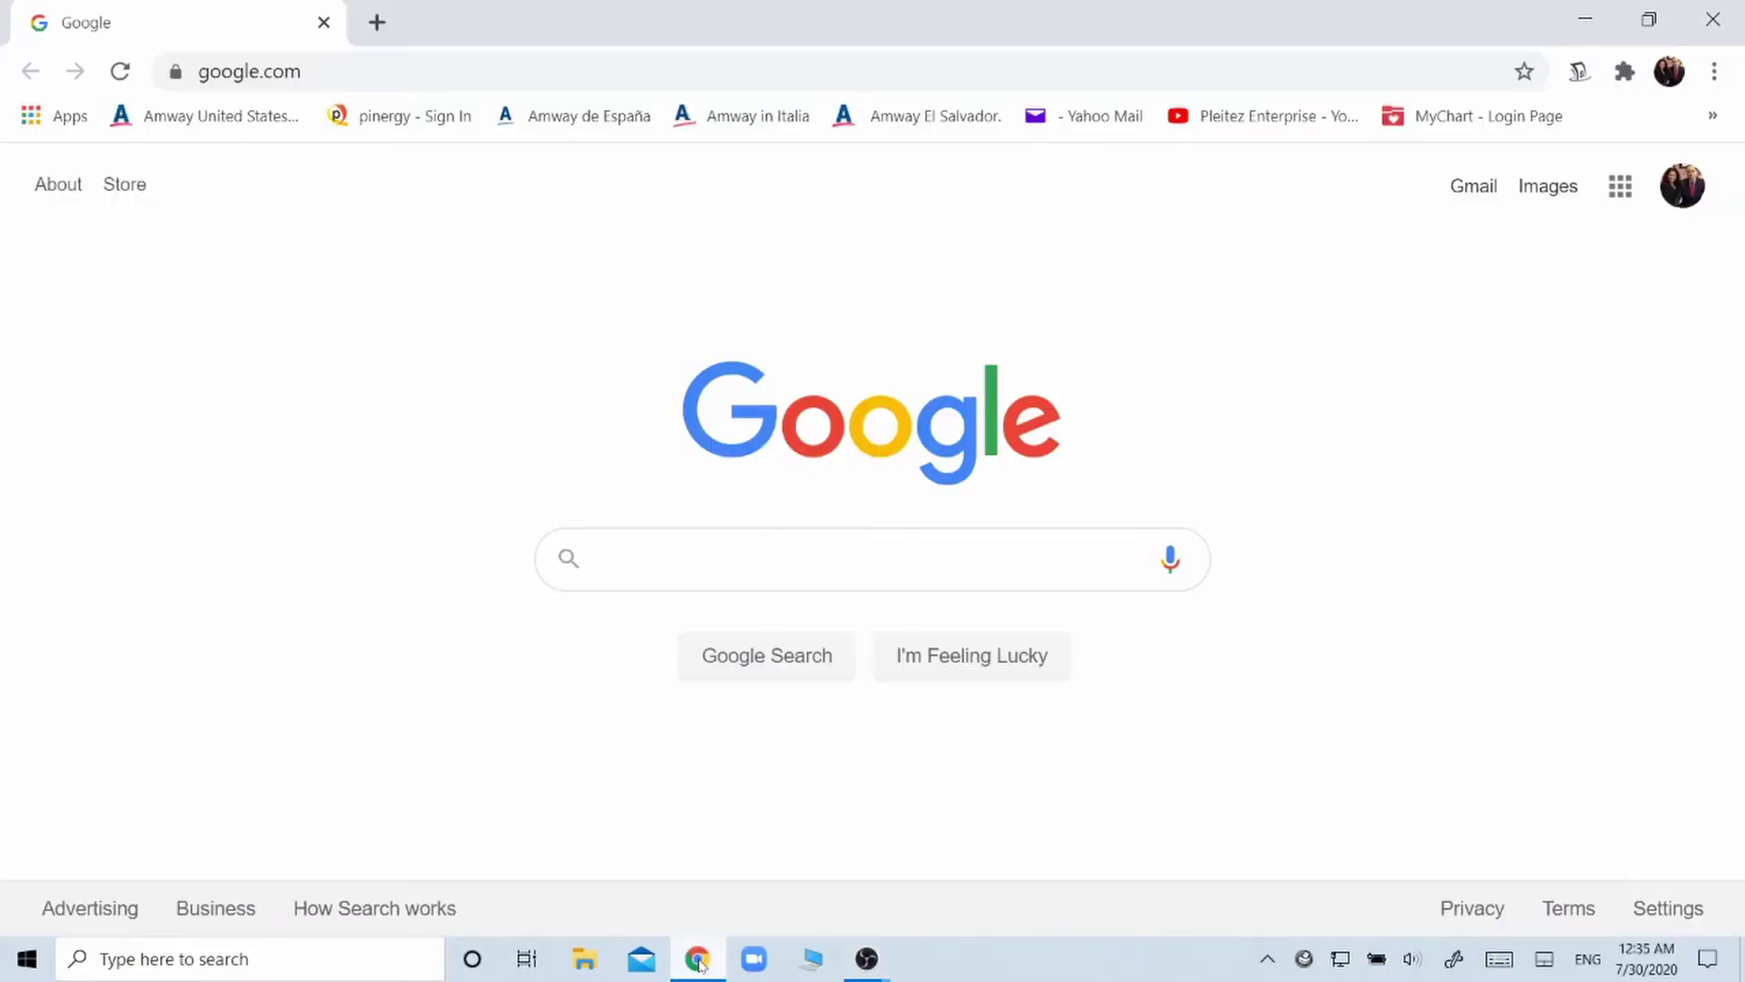
click(676, 554)
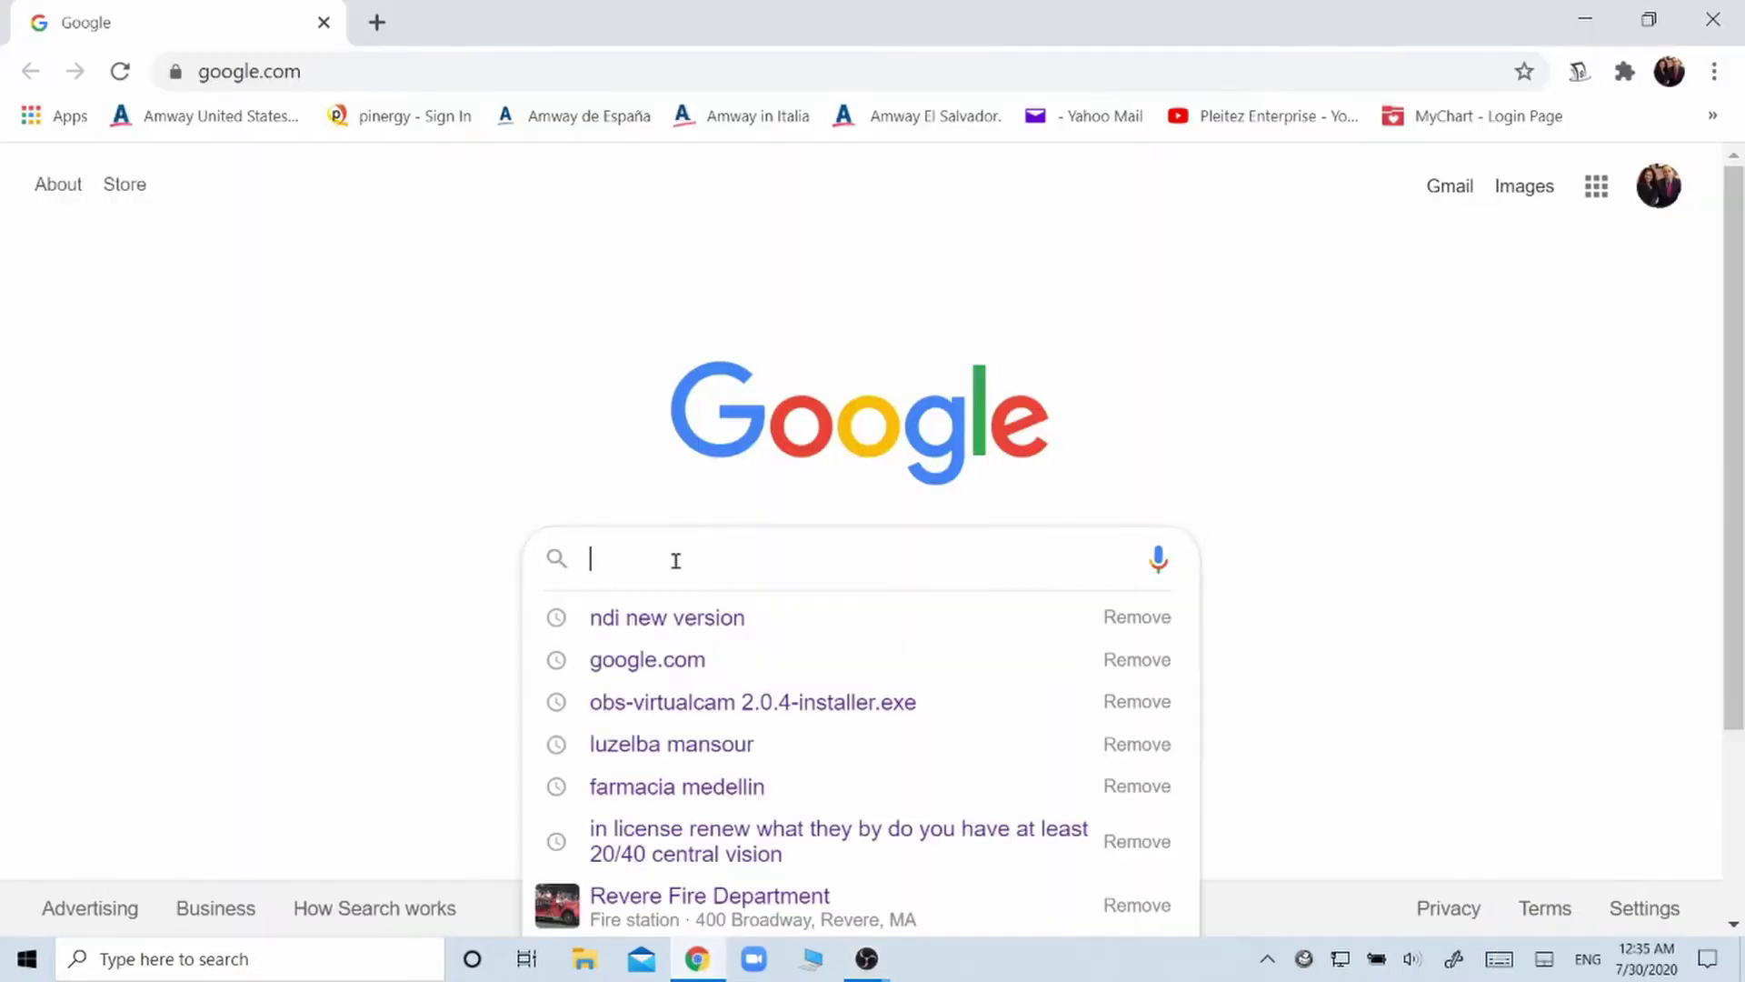
click(673, 621)
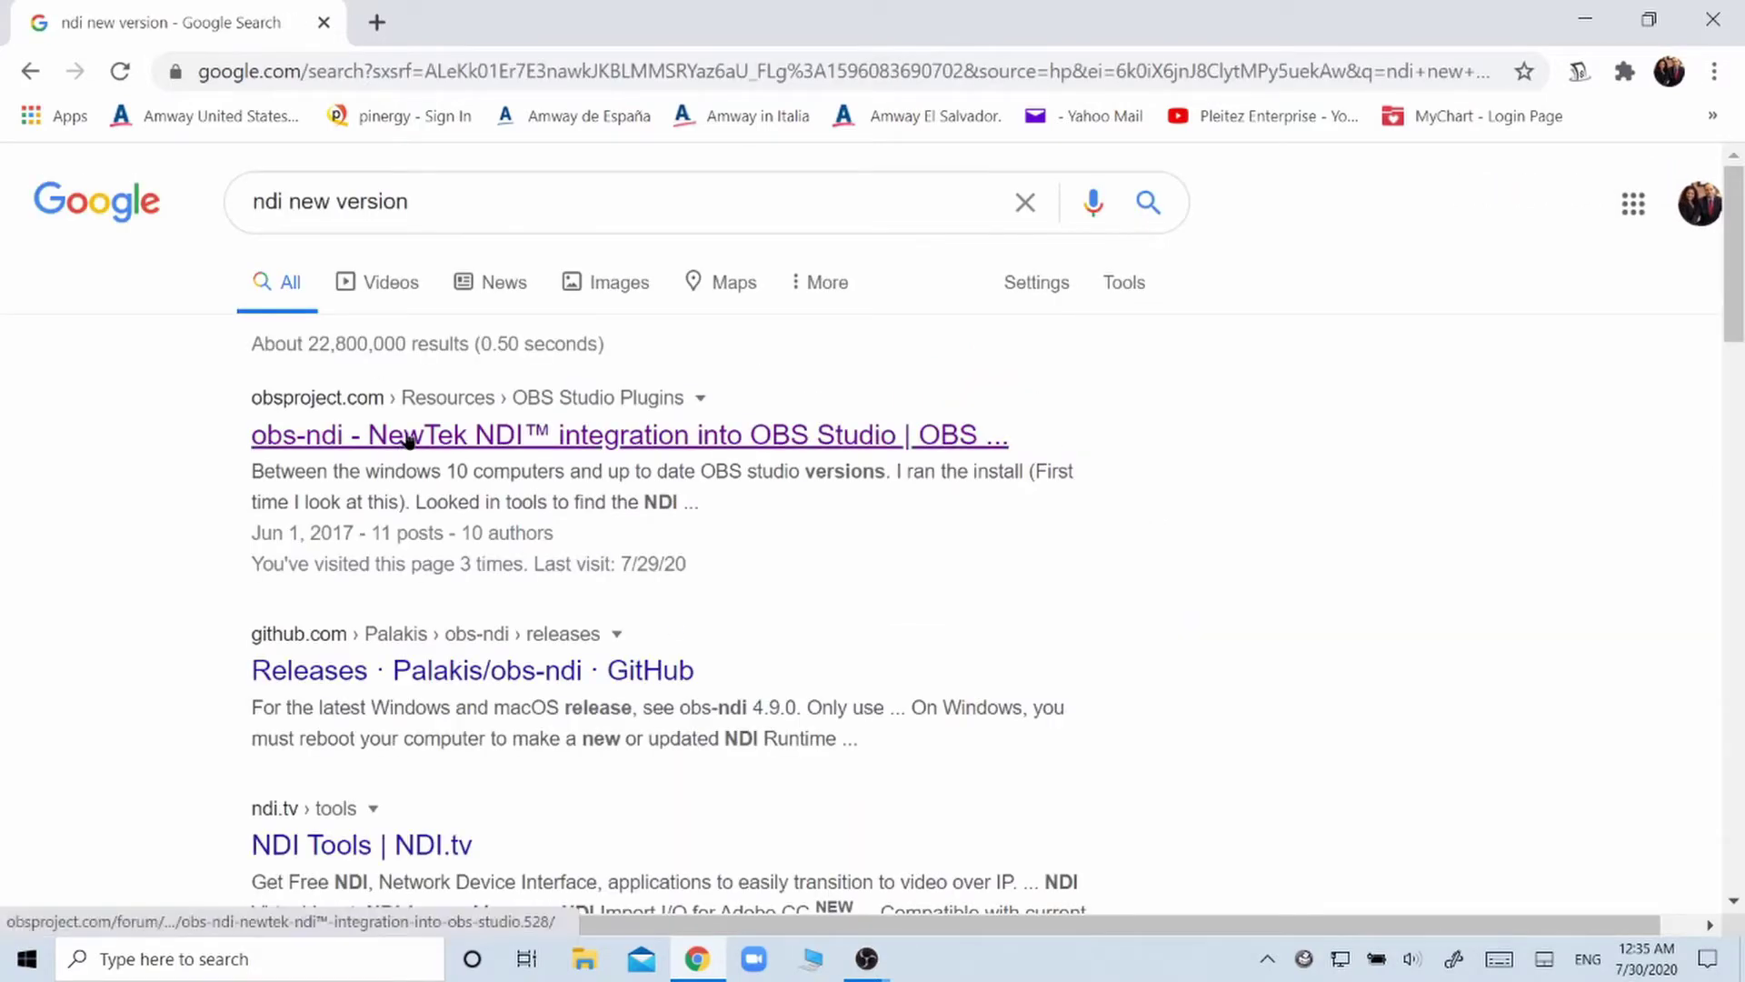
click(323, 440)
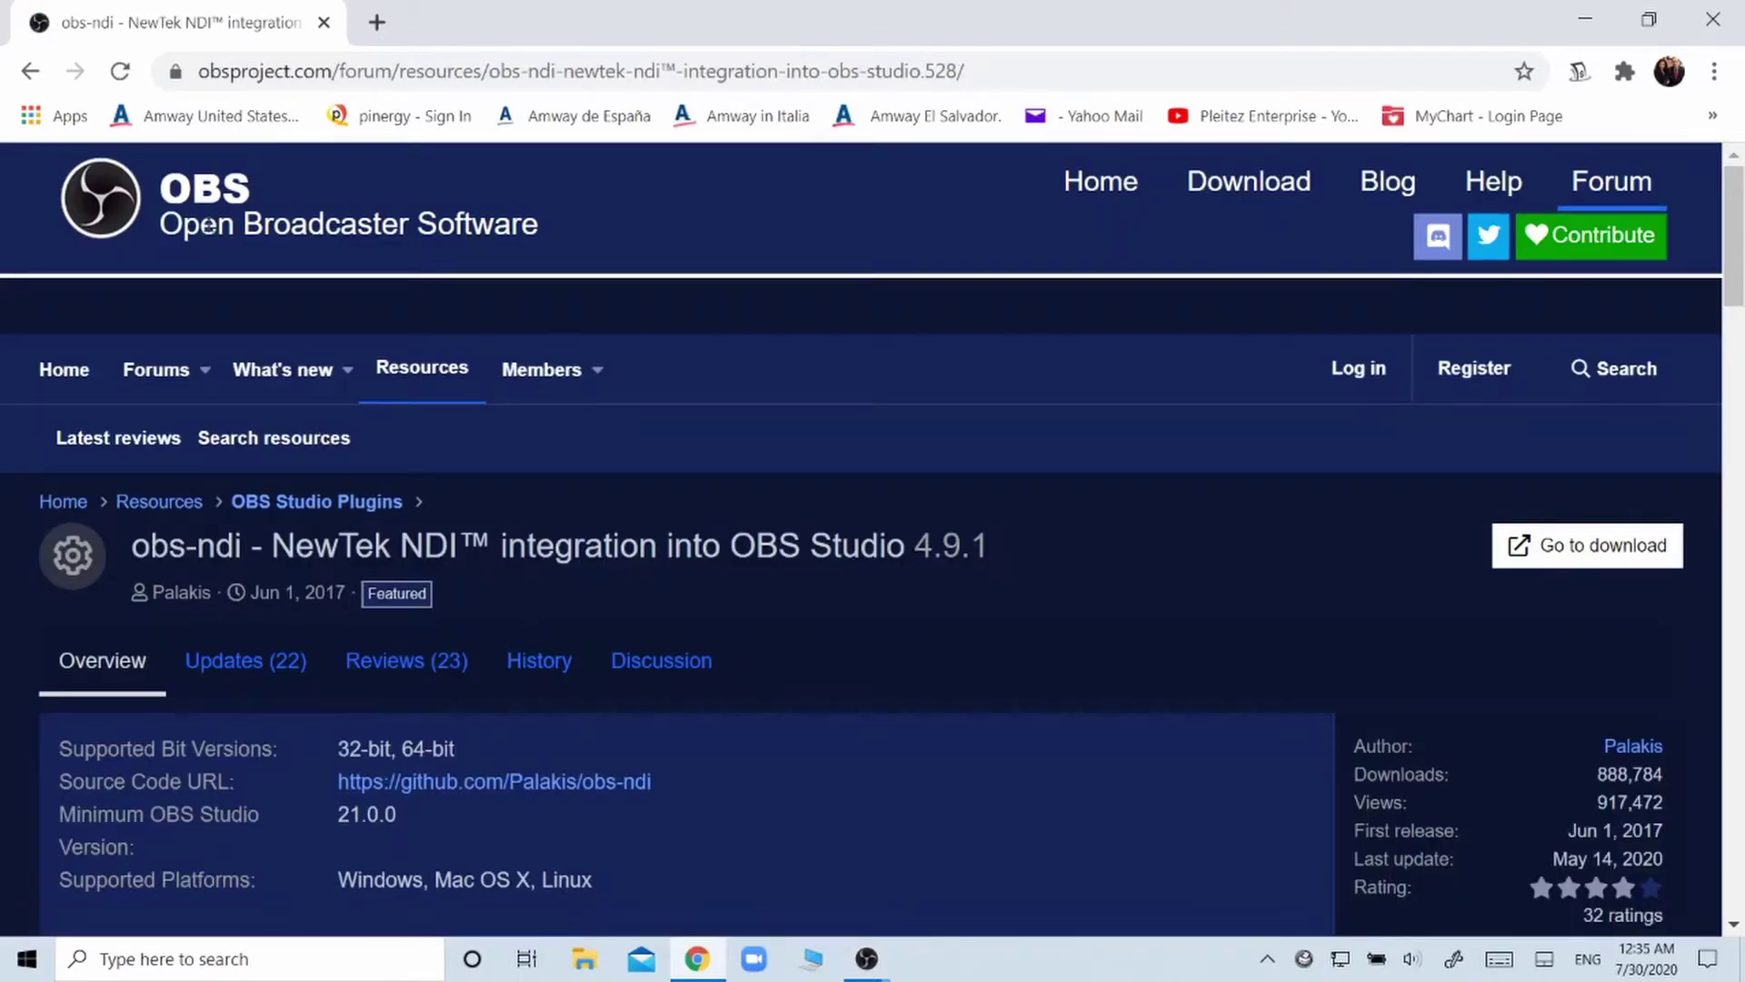
Step: Follow the plugin's download link to GitHub and open the obs-ndi 4.9.0 release for Windows and macOS
click(1578, 555)
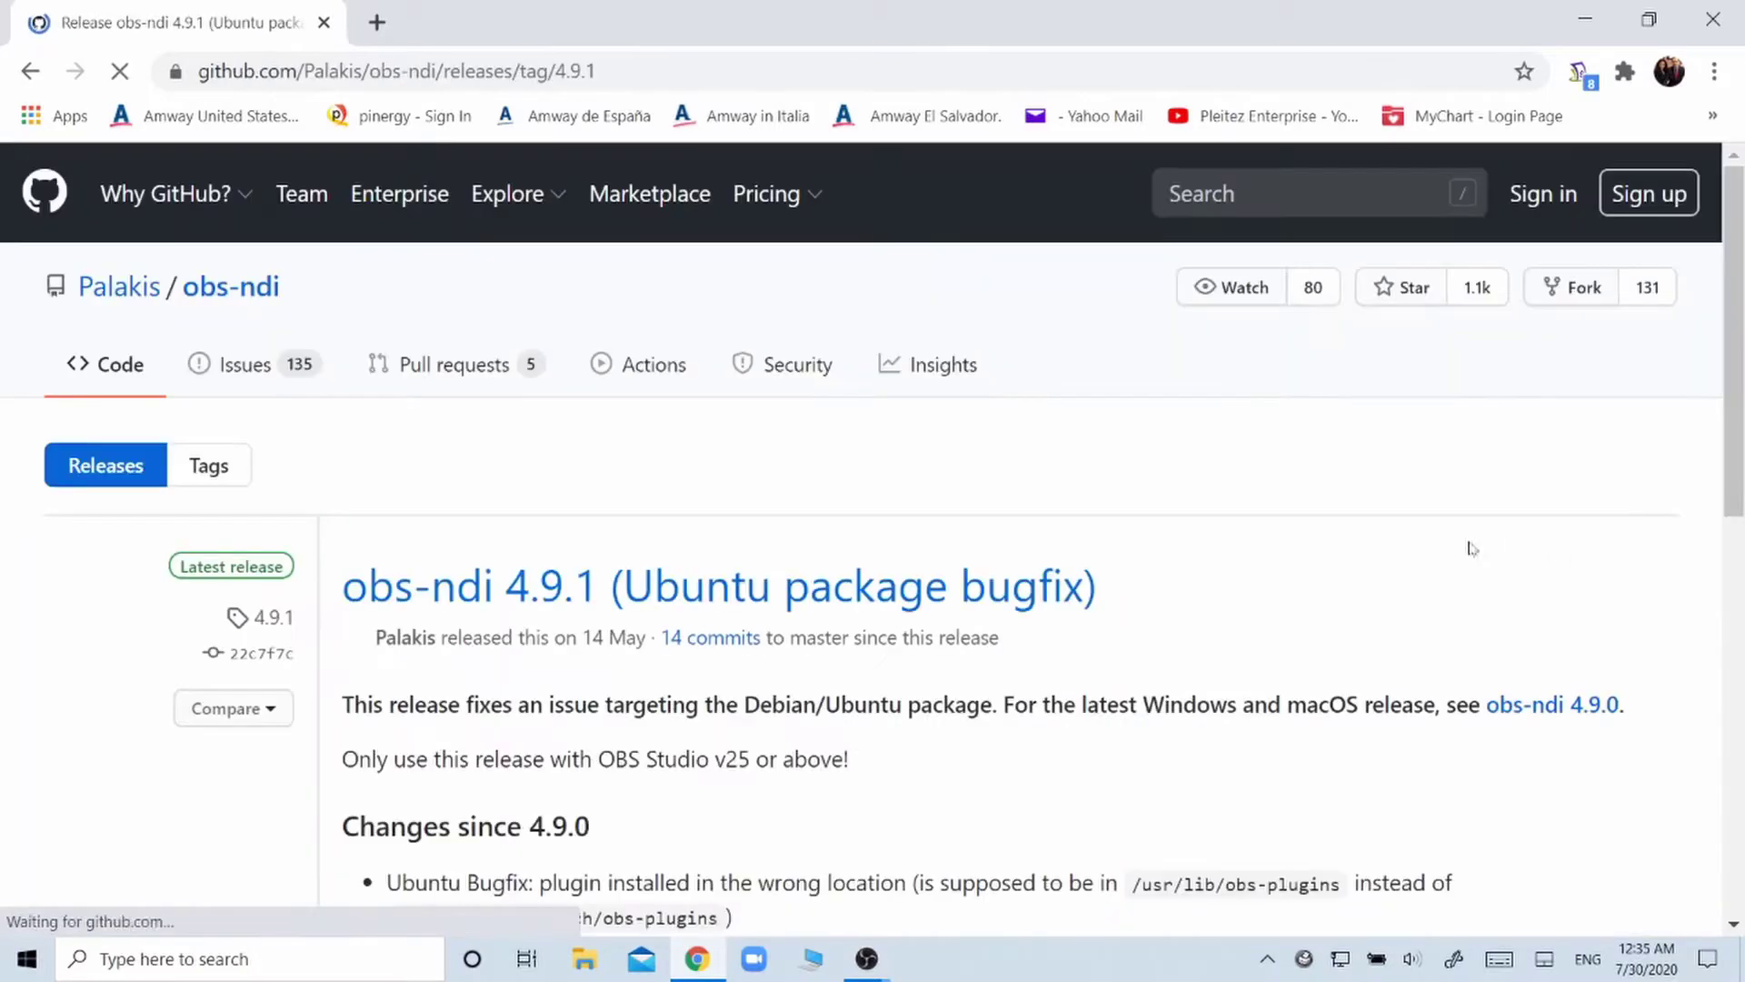
scroll(1185, 542, down, 2)
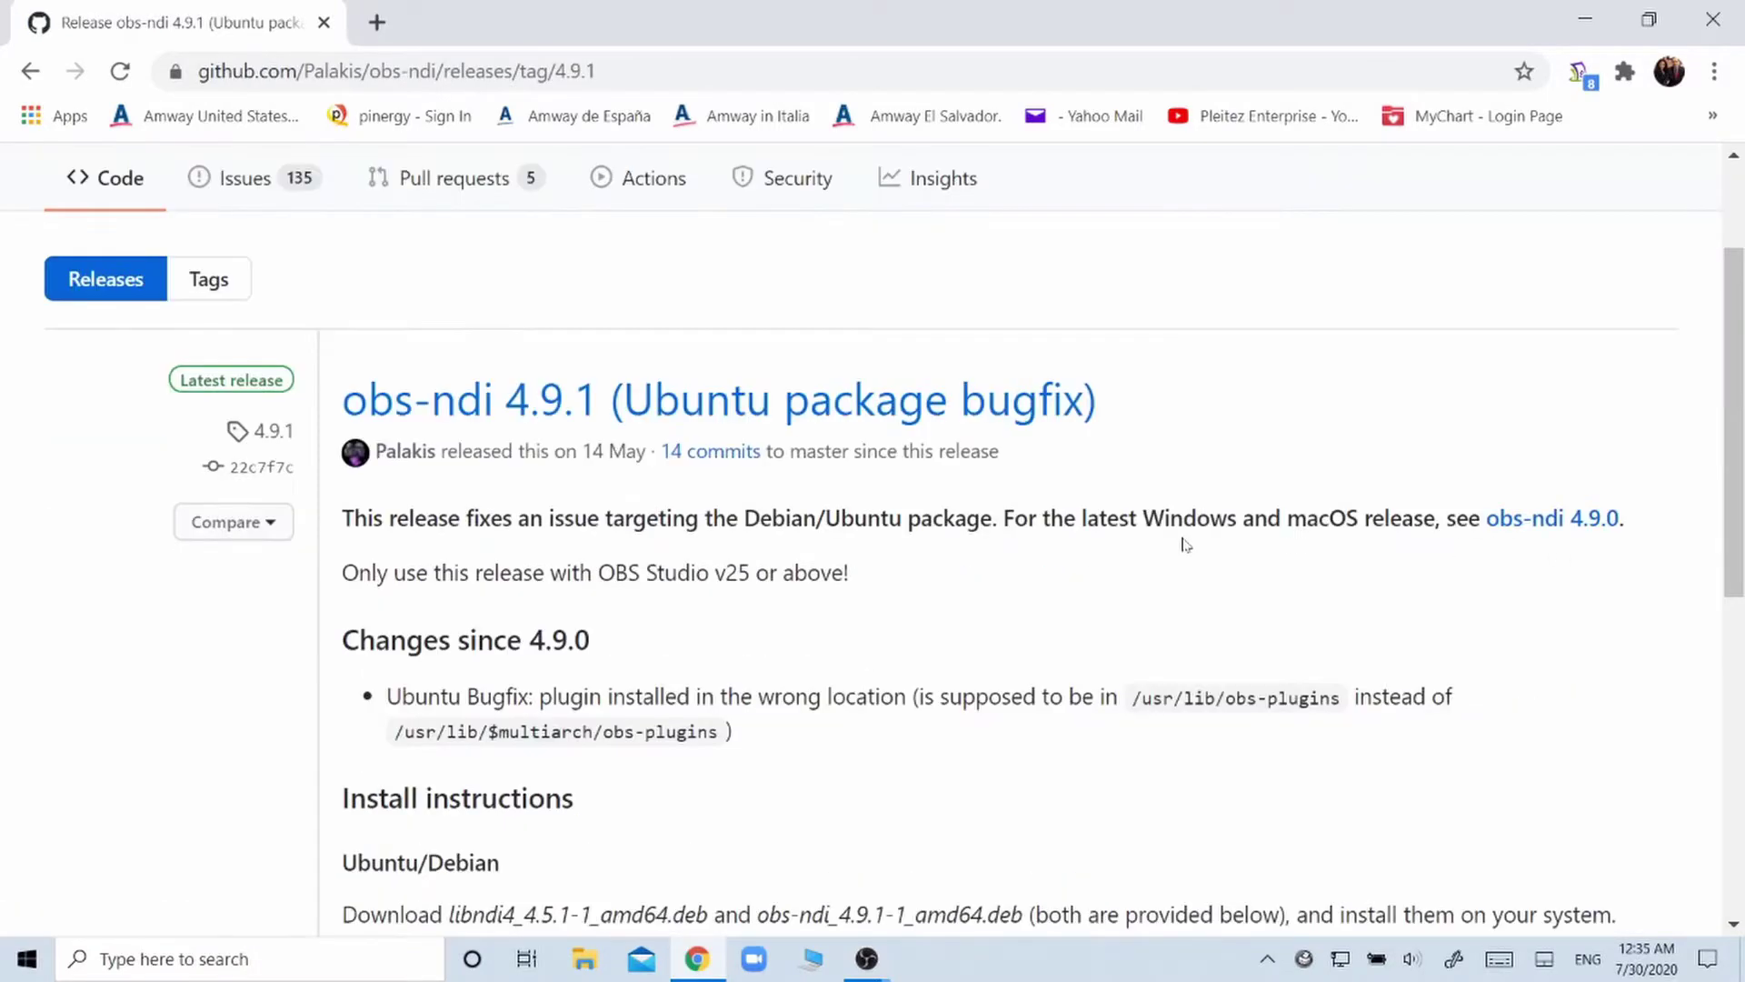
click(1557, 519)
Step: Download the NDI runtime installer ndi-runtime-4.5.1-Windows.exe from the Windows install instructions
scroll(1059, 654, down, 6)
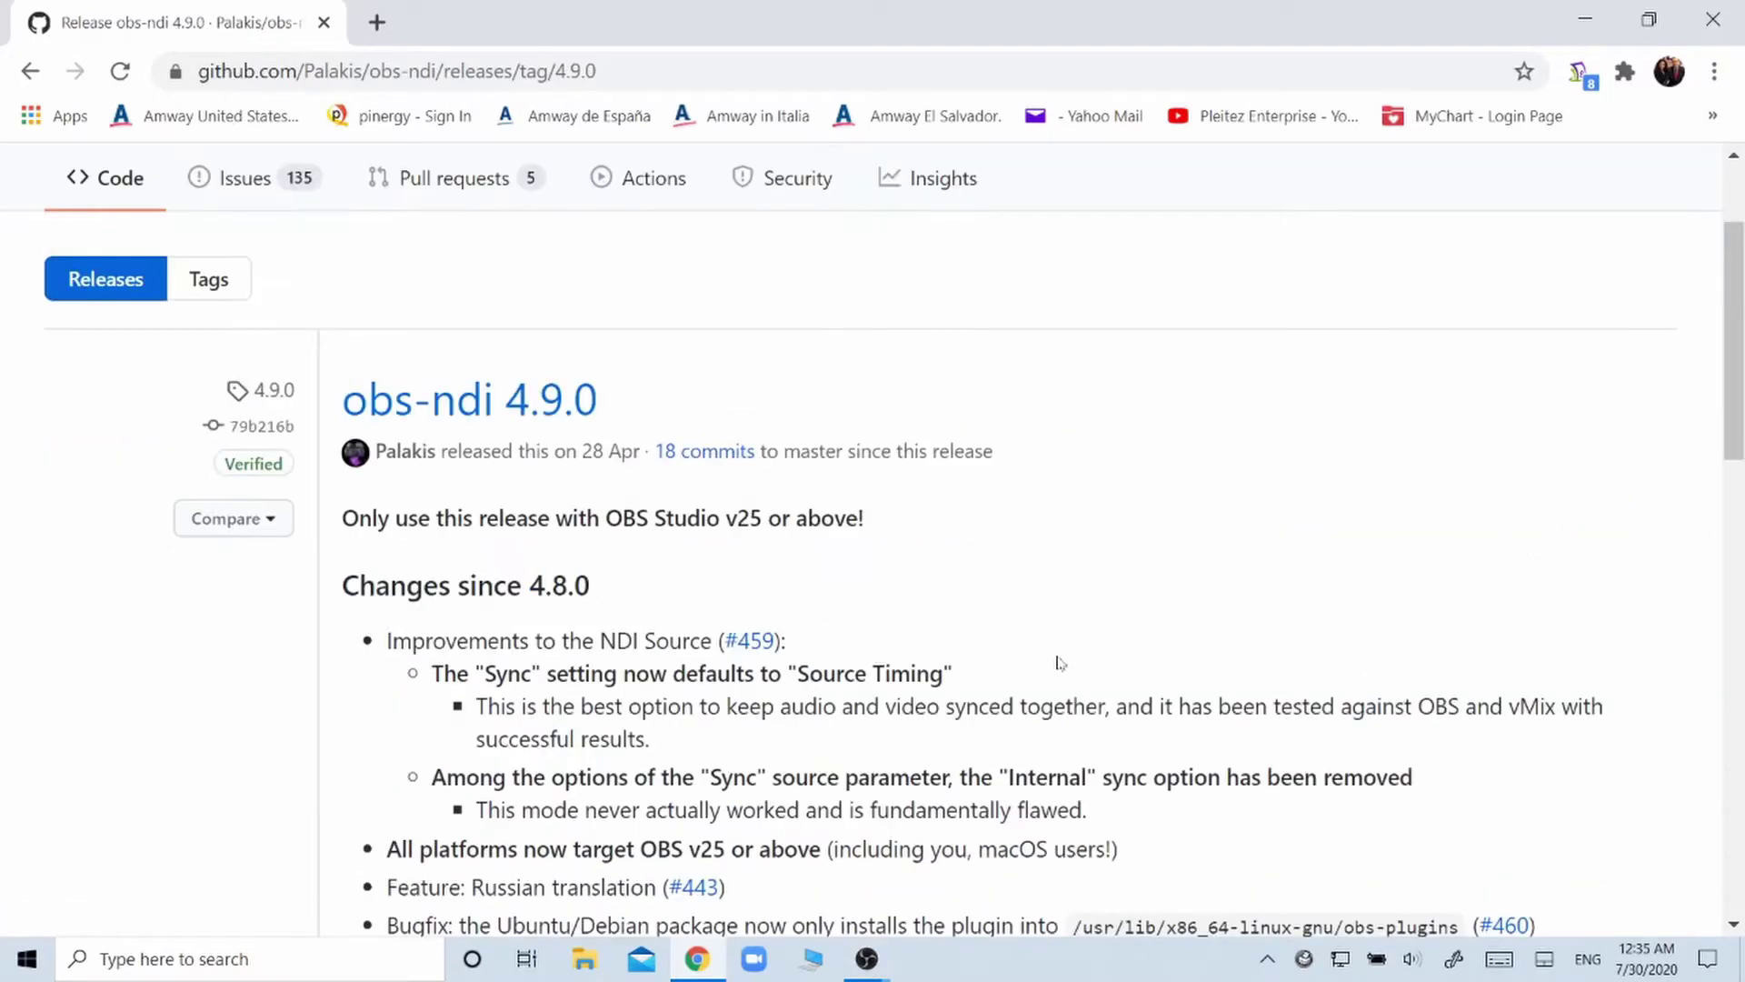
scroll(1057, 657, down, 2)
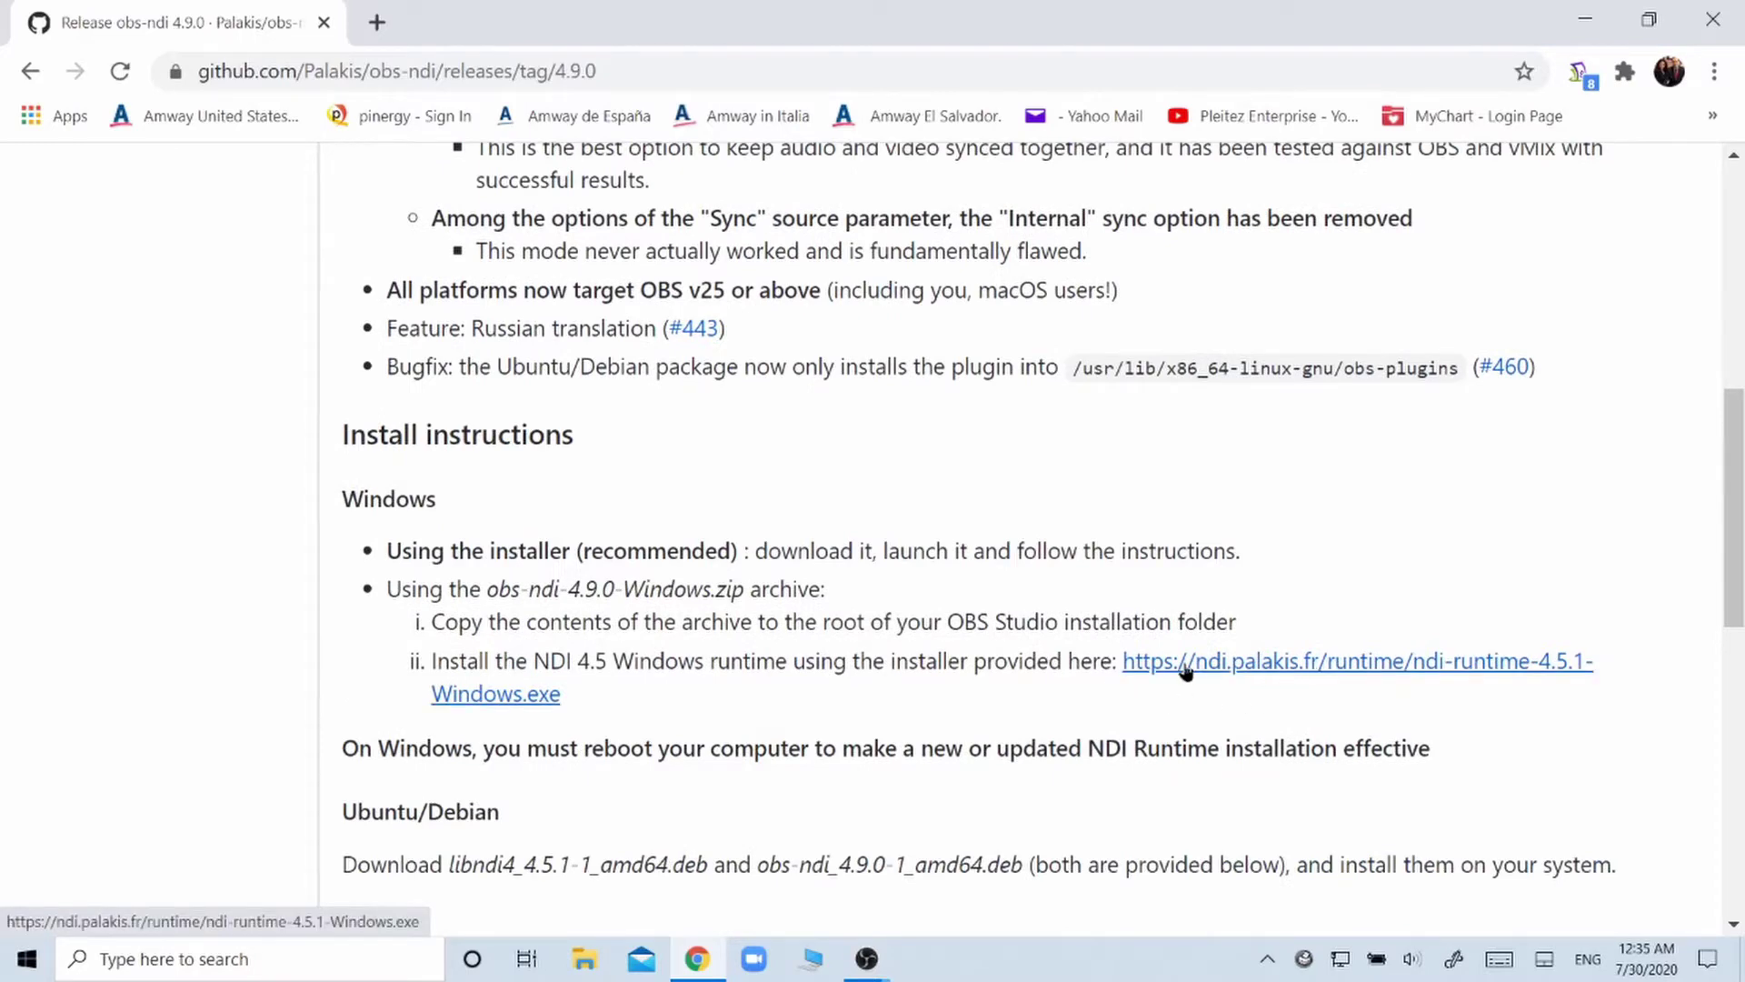
click(1365, 671)
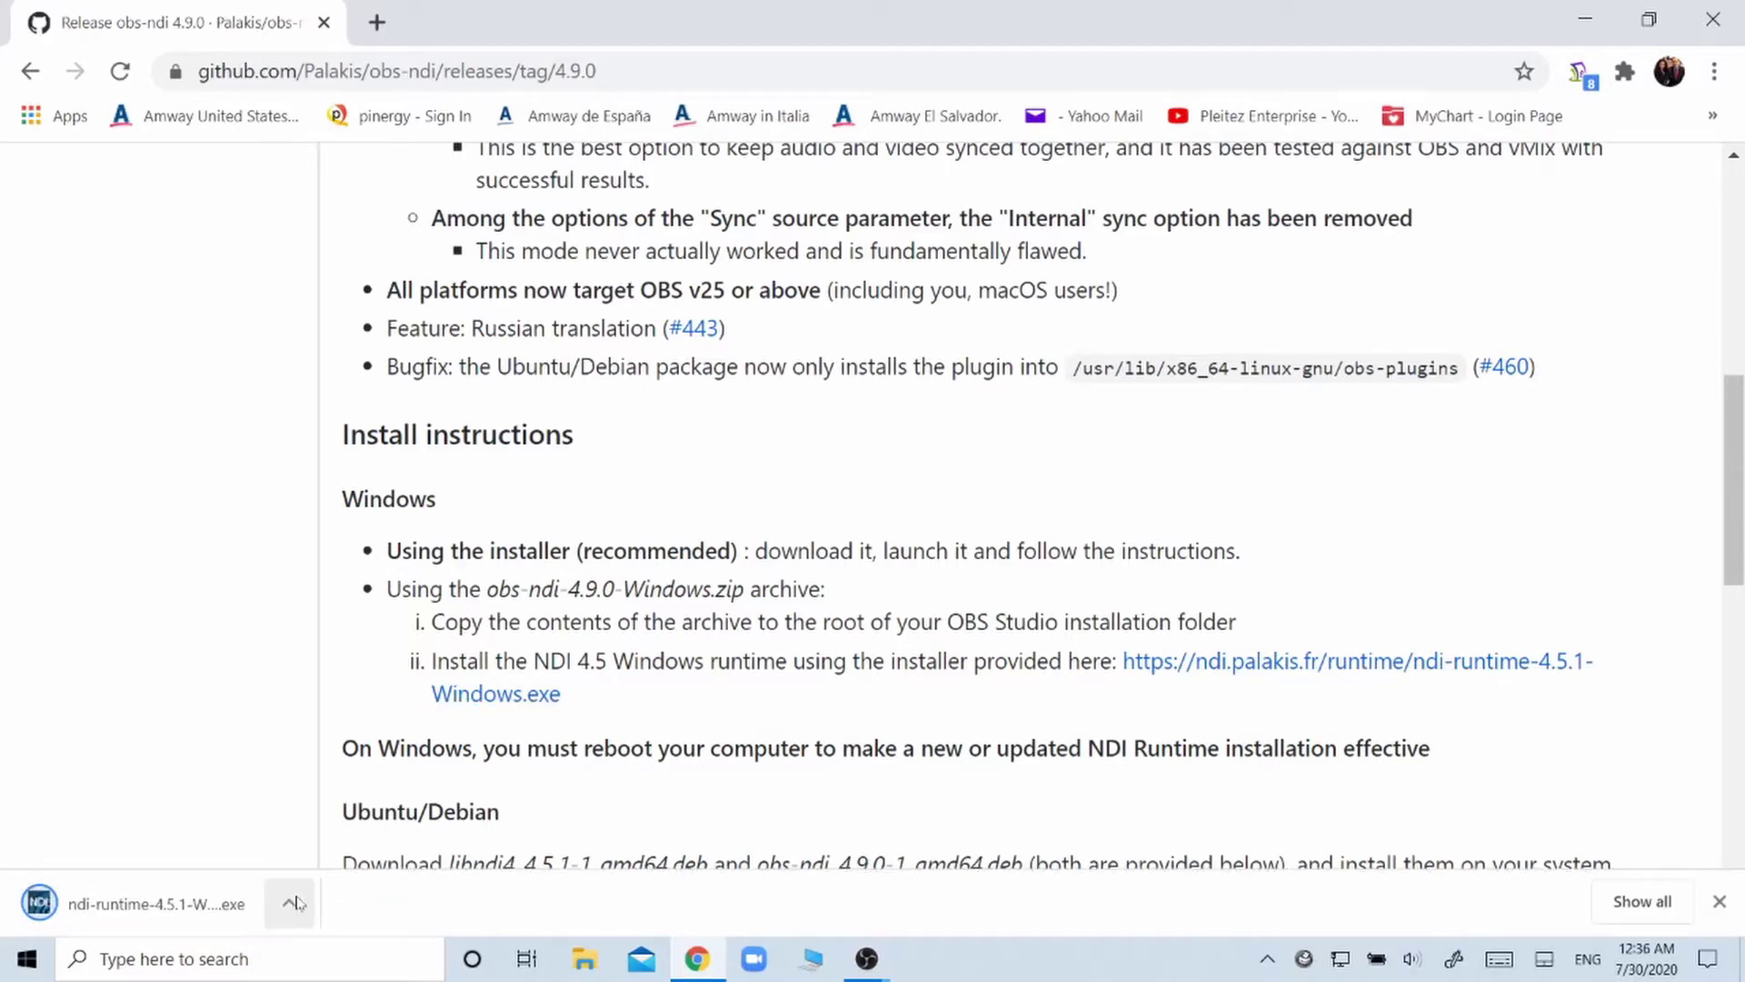
click(297, 903)
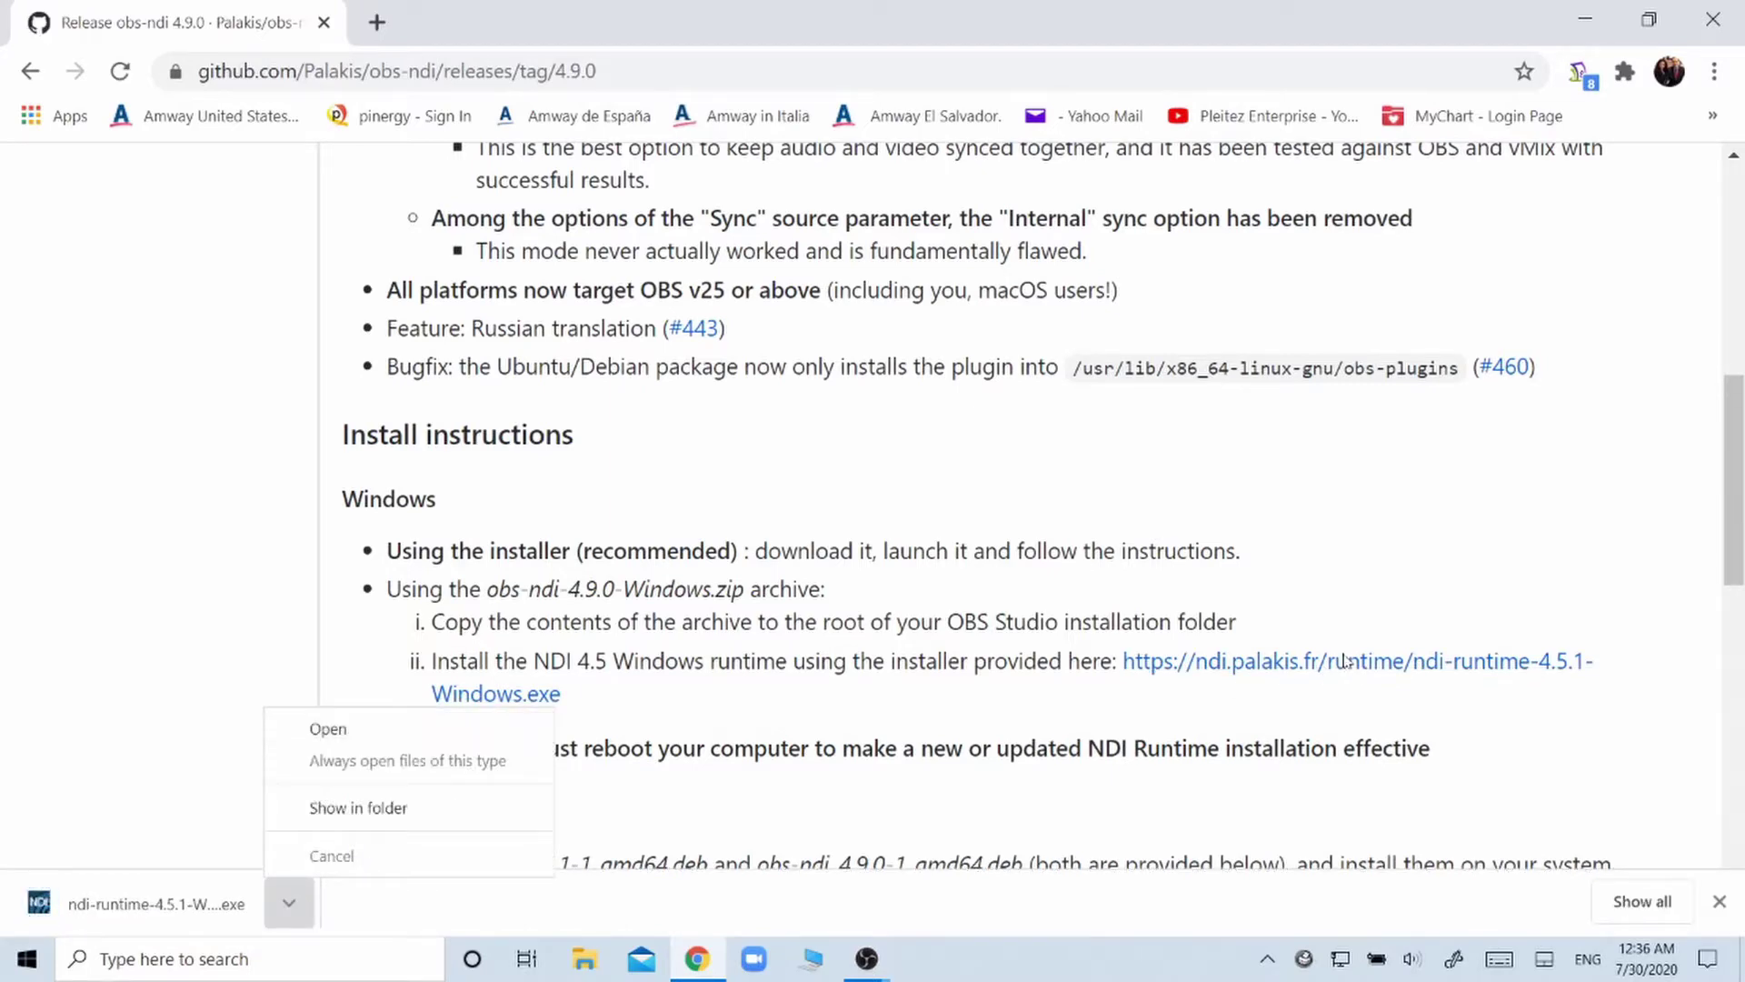
Step: Download obs-ndi-4.9.0-Windows-Installer.exe from the release assets
scroll(1173, 694, up, 5)
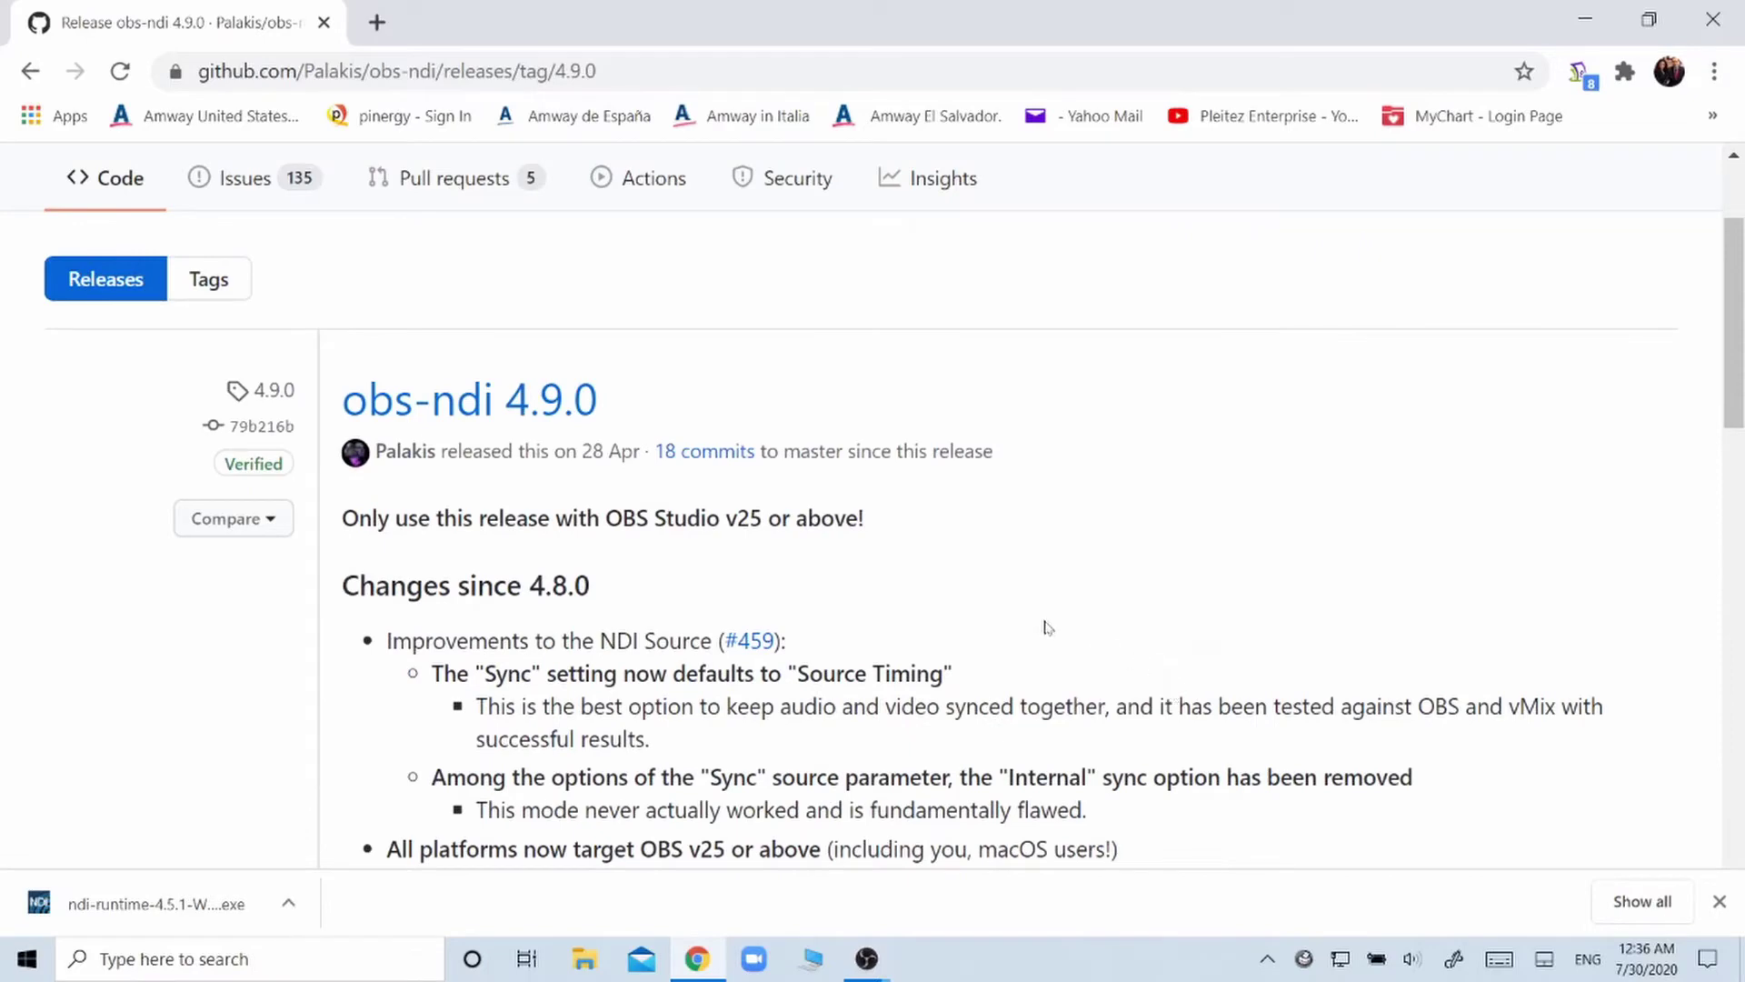
scroll(1057, 635, down, 2)
scroll(760, 604, down, 12)
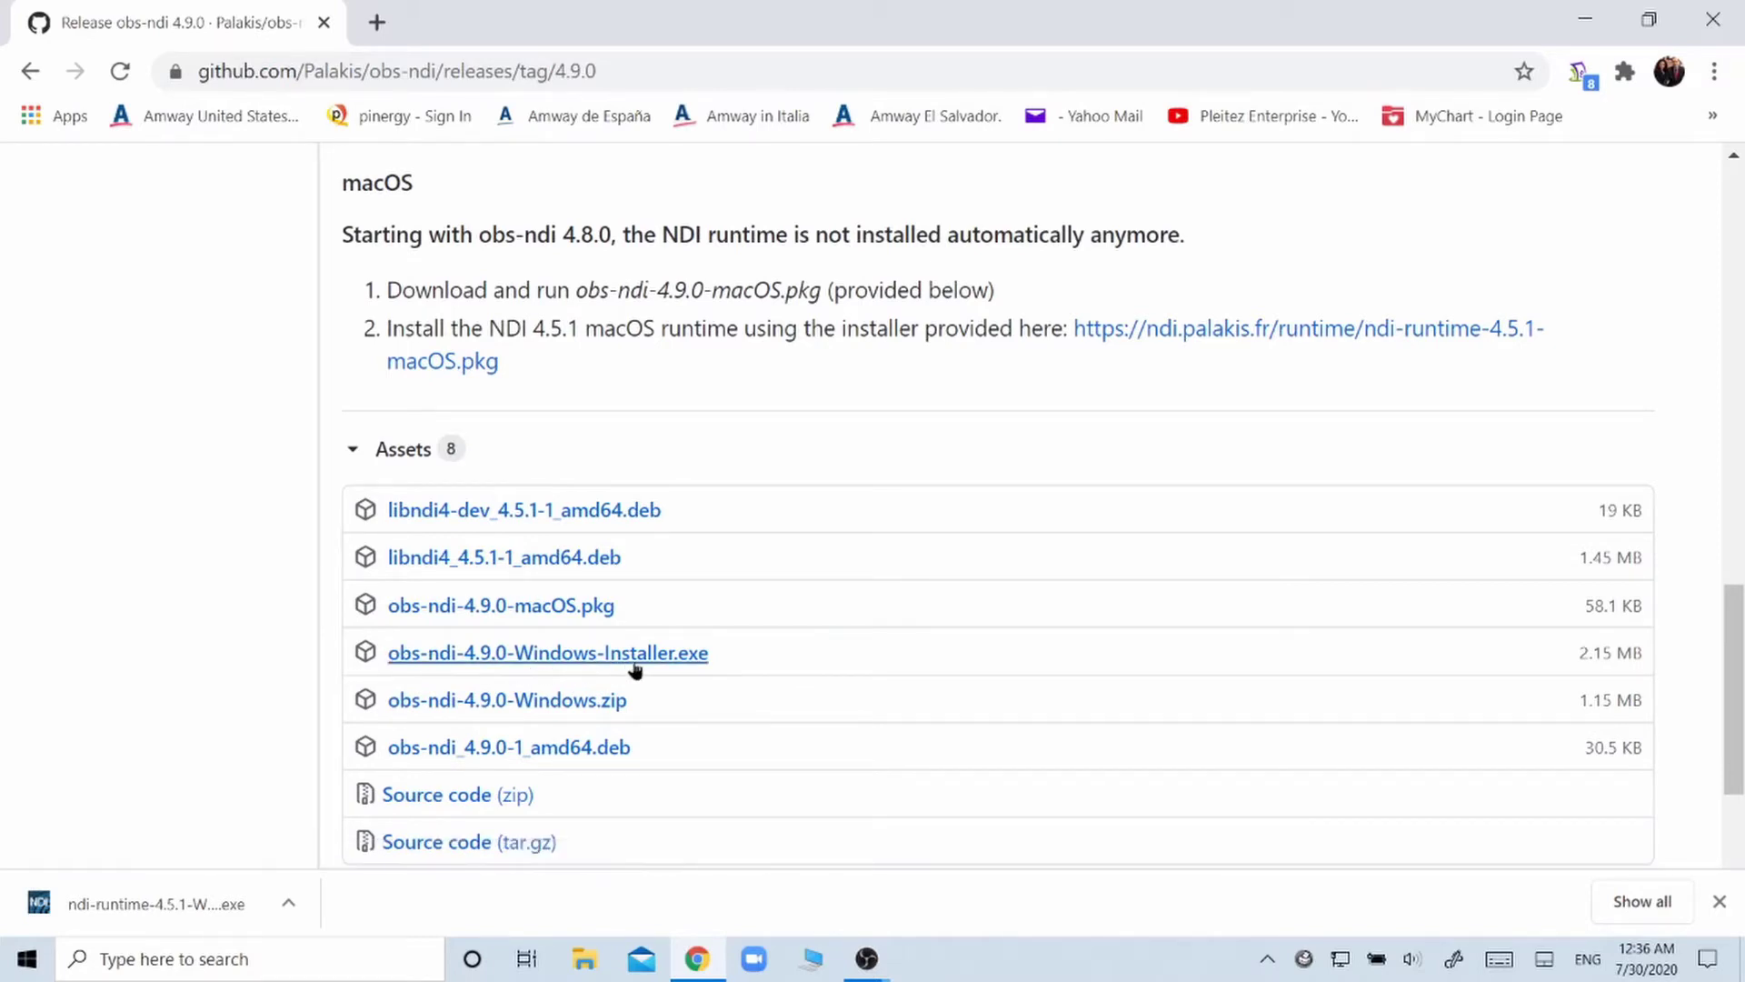
click(677, 656)
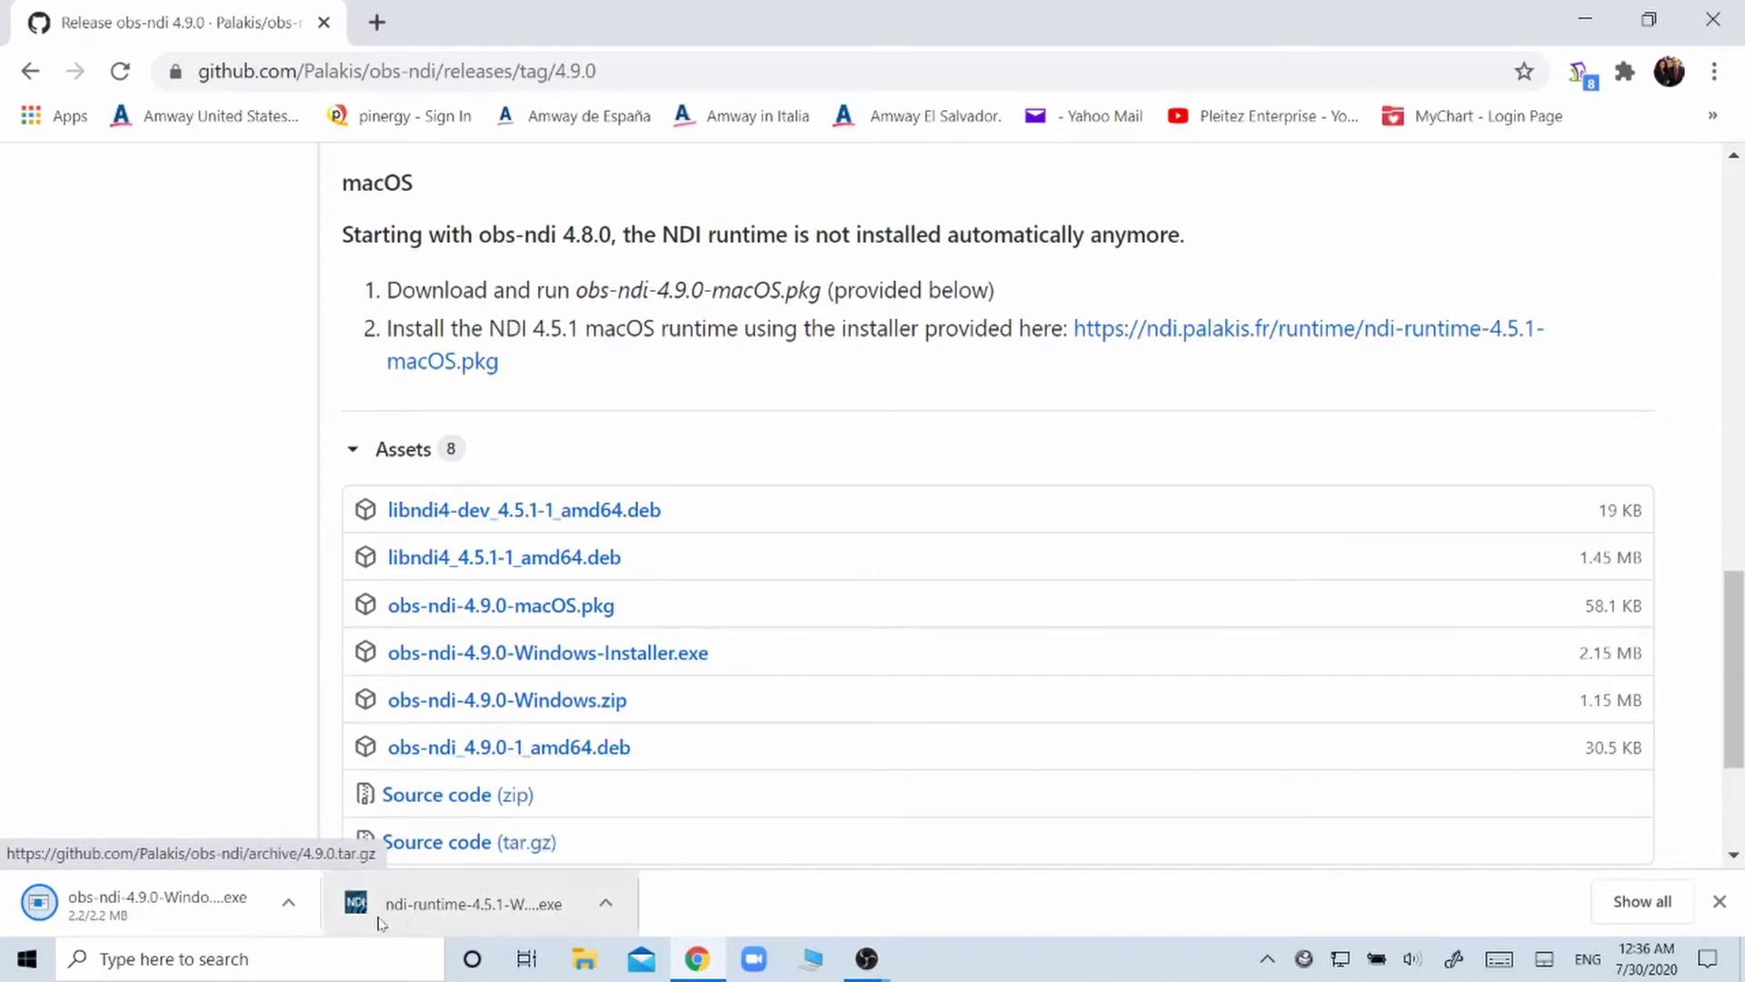
click(289, 904)
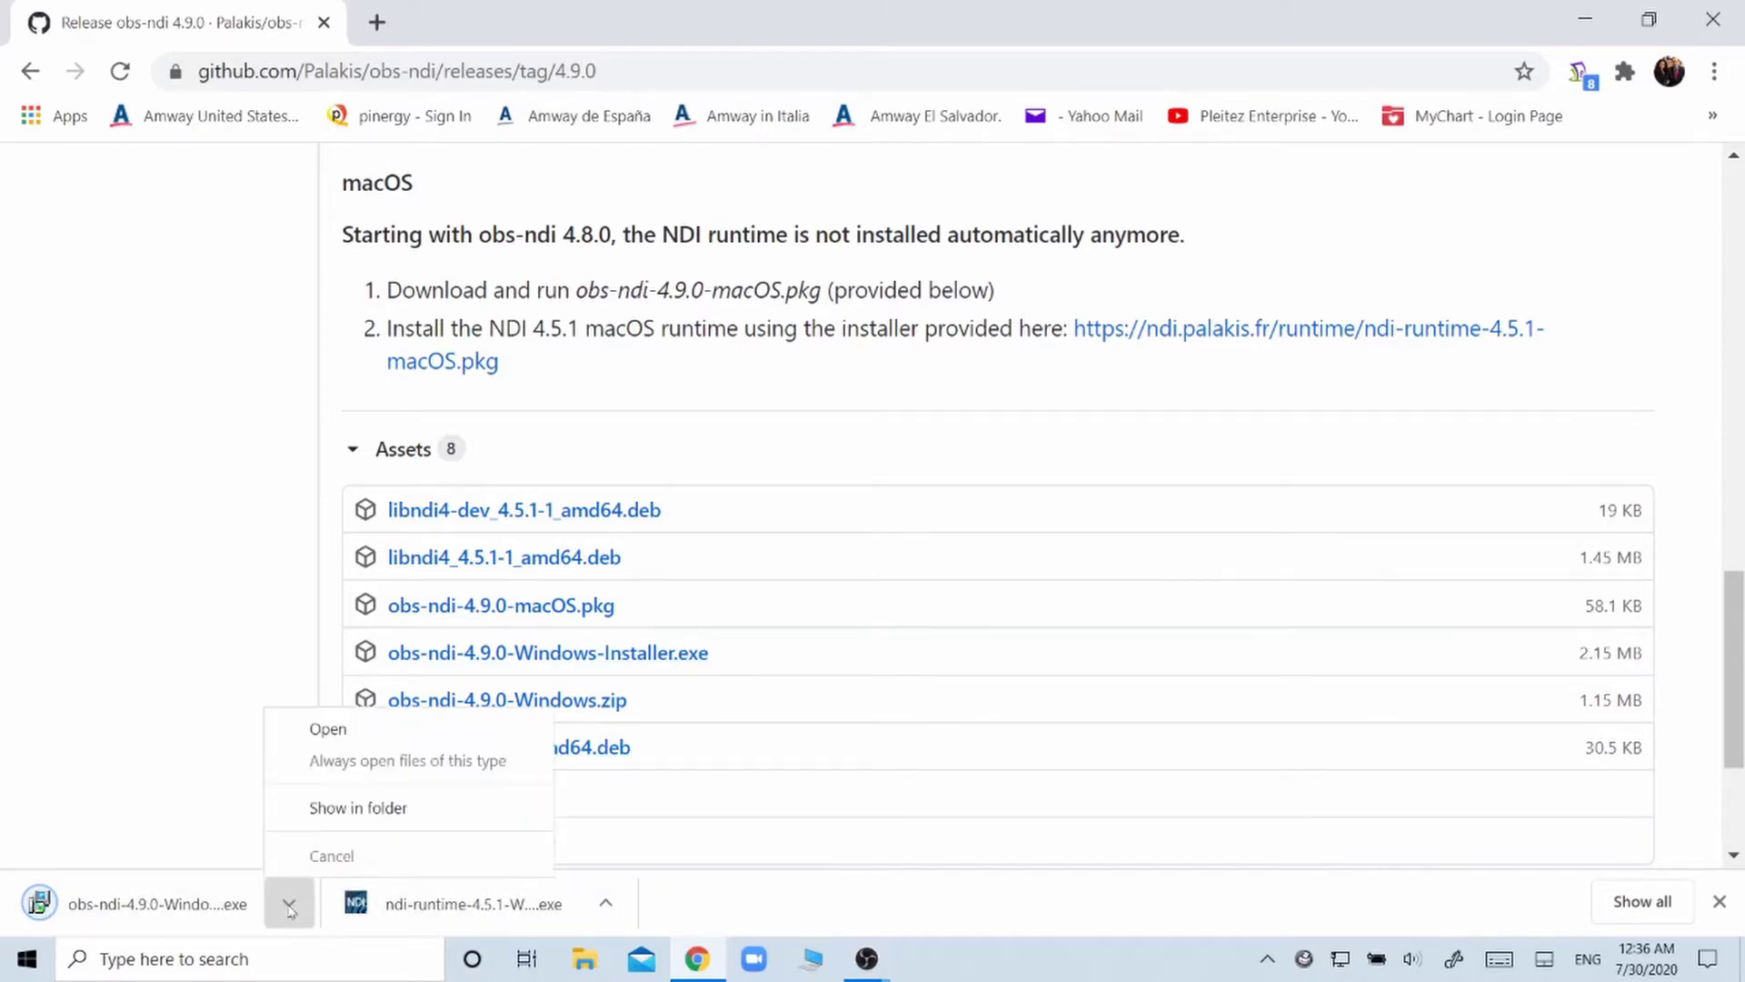
click(1636, 275)
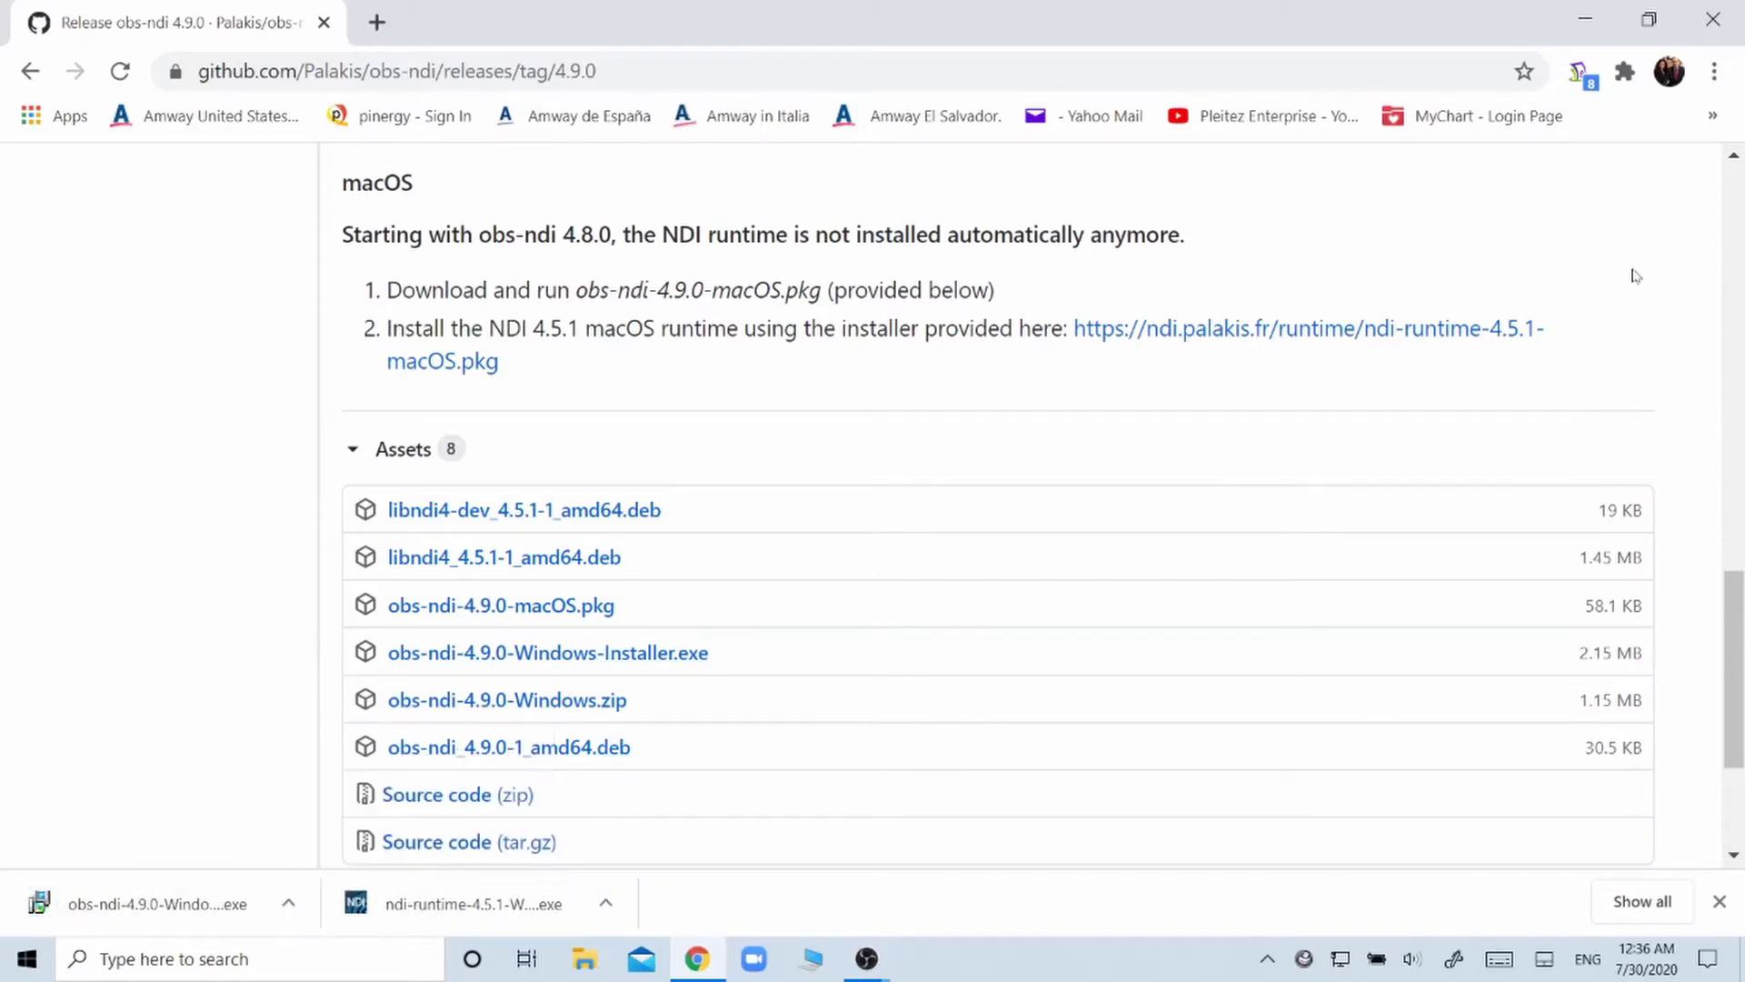
Step: Return to OBS and check its list of tools for the NDI Output settings entry
click(1585, 18)
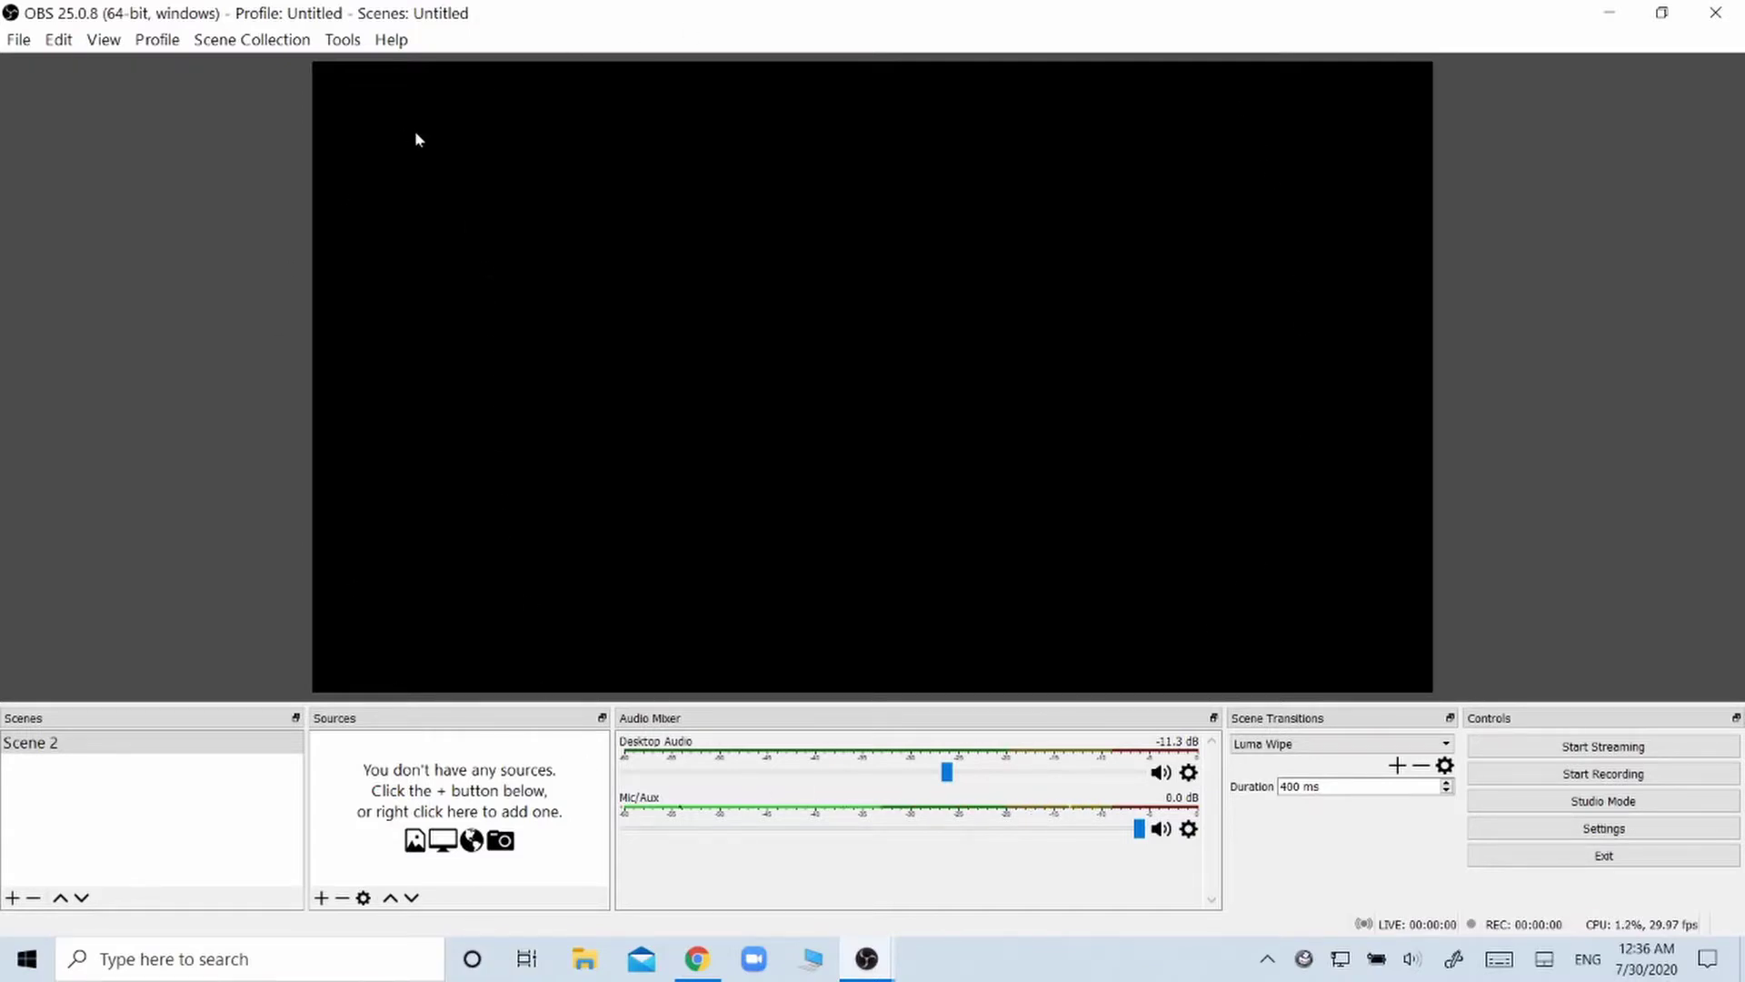
click(339, 42)
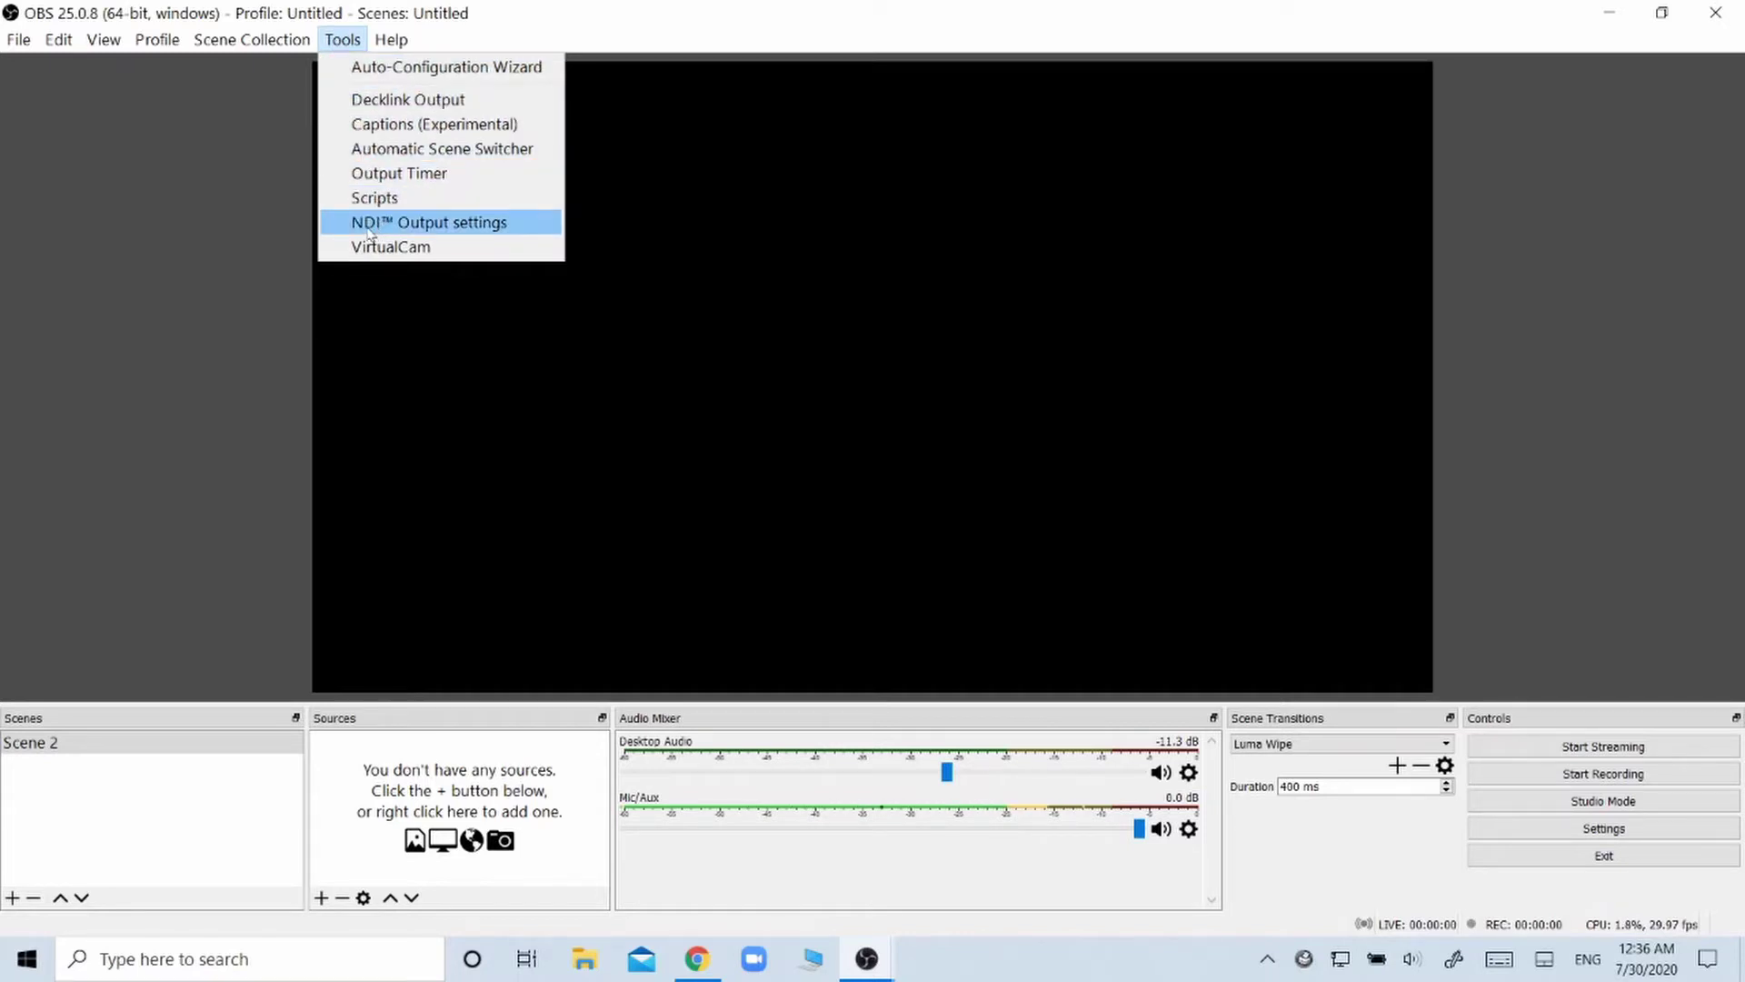
click(825, 19)
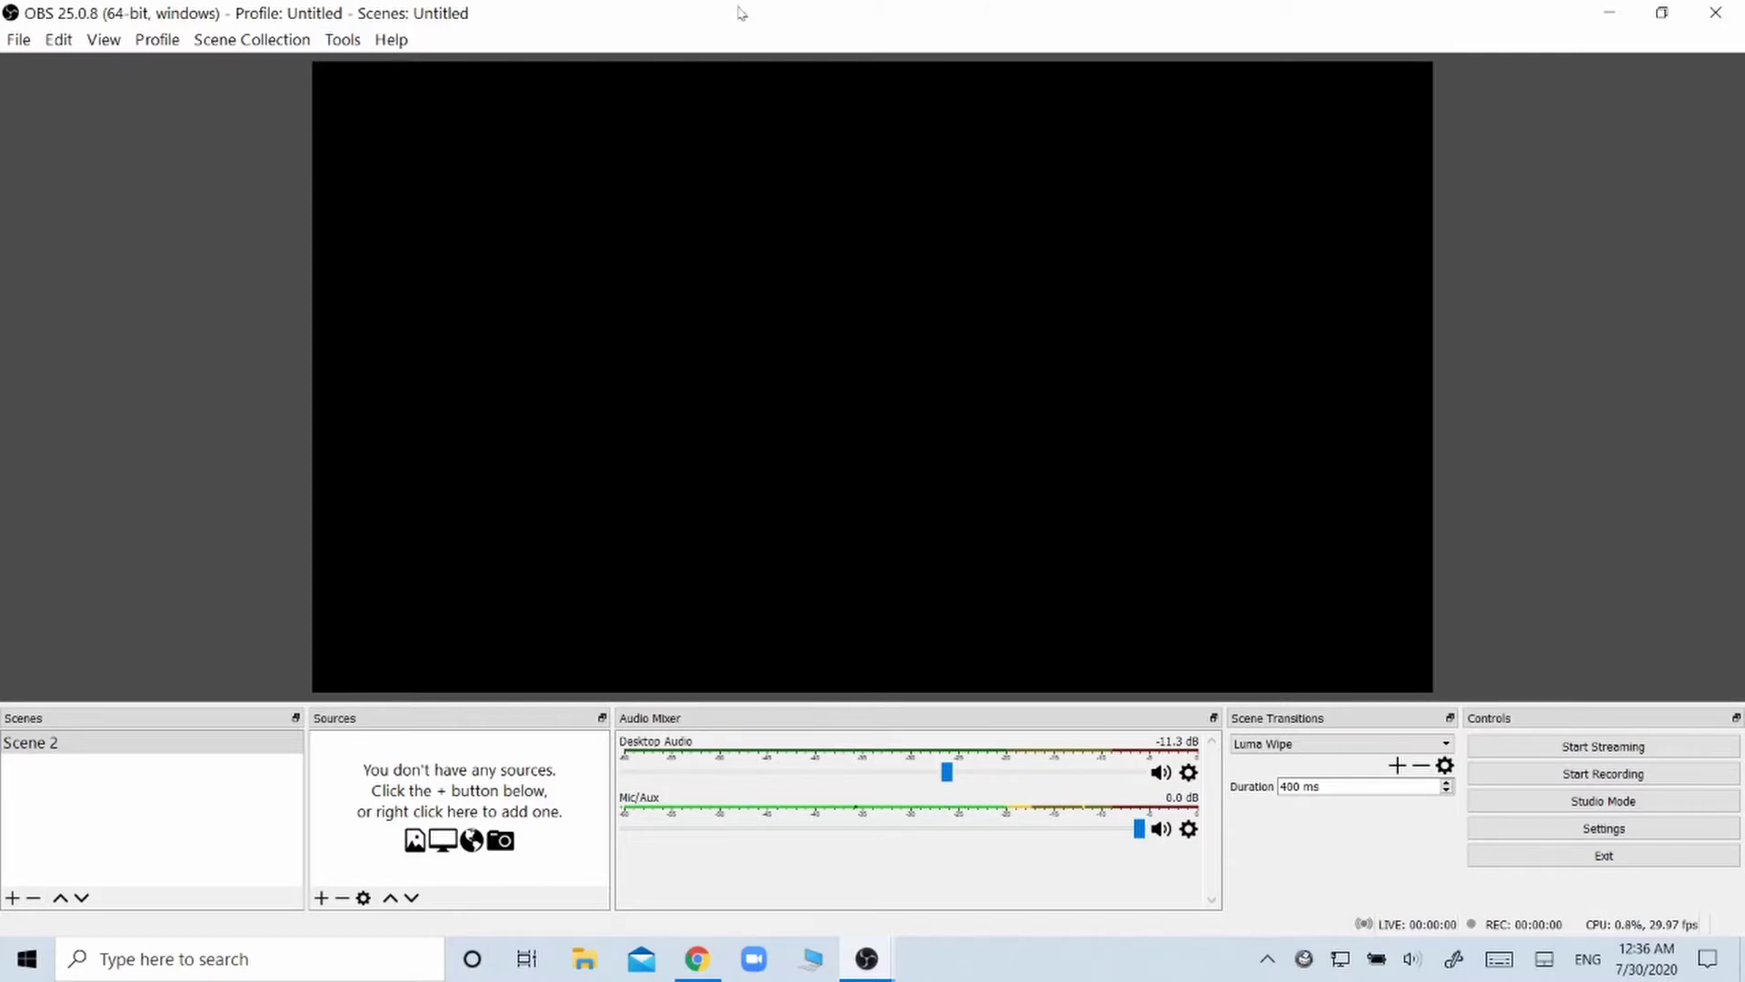
click(343, 39)
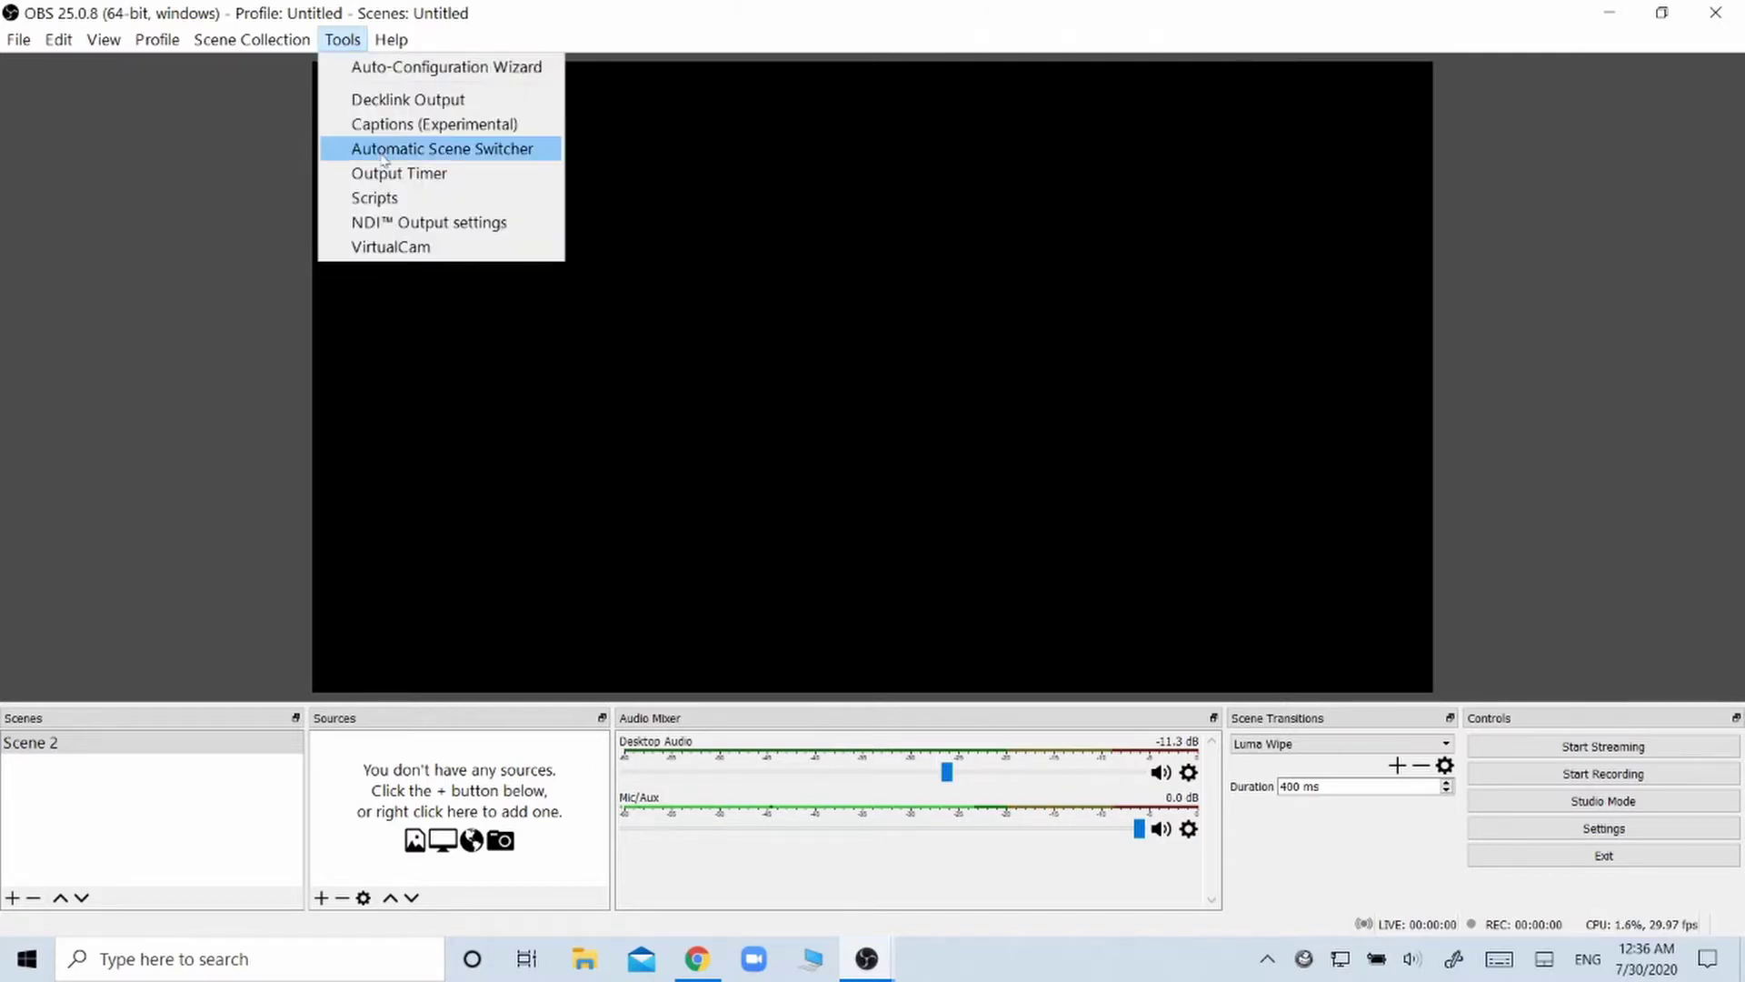
click(1572, 340)
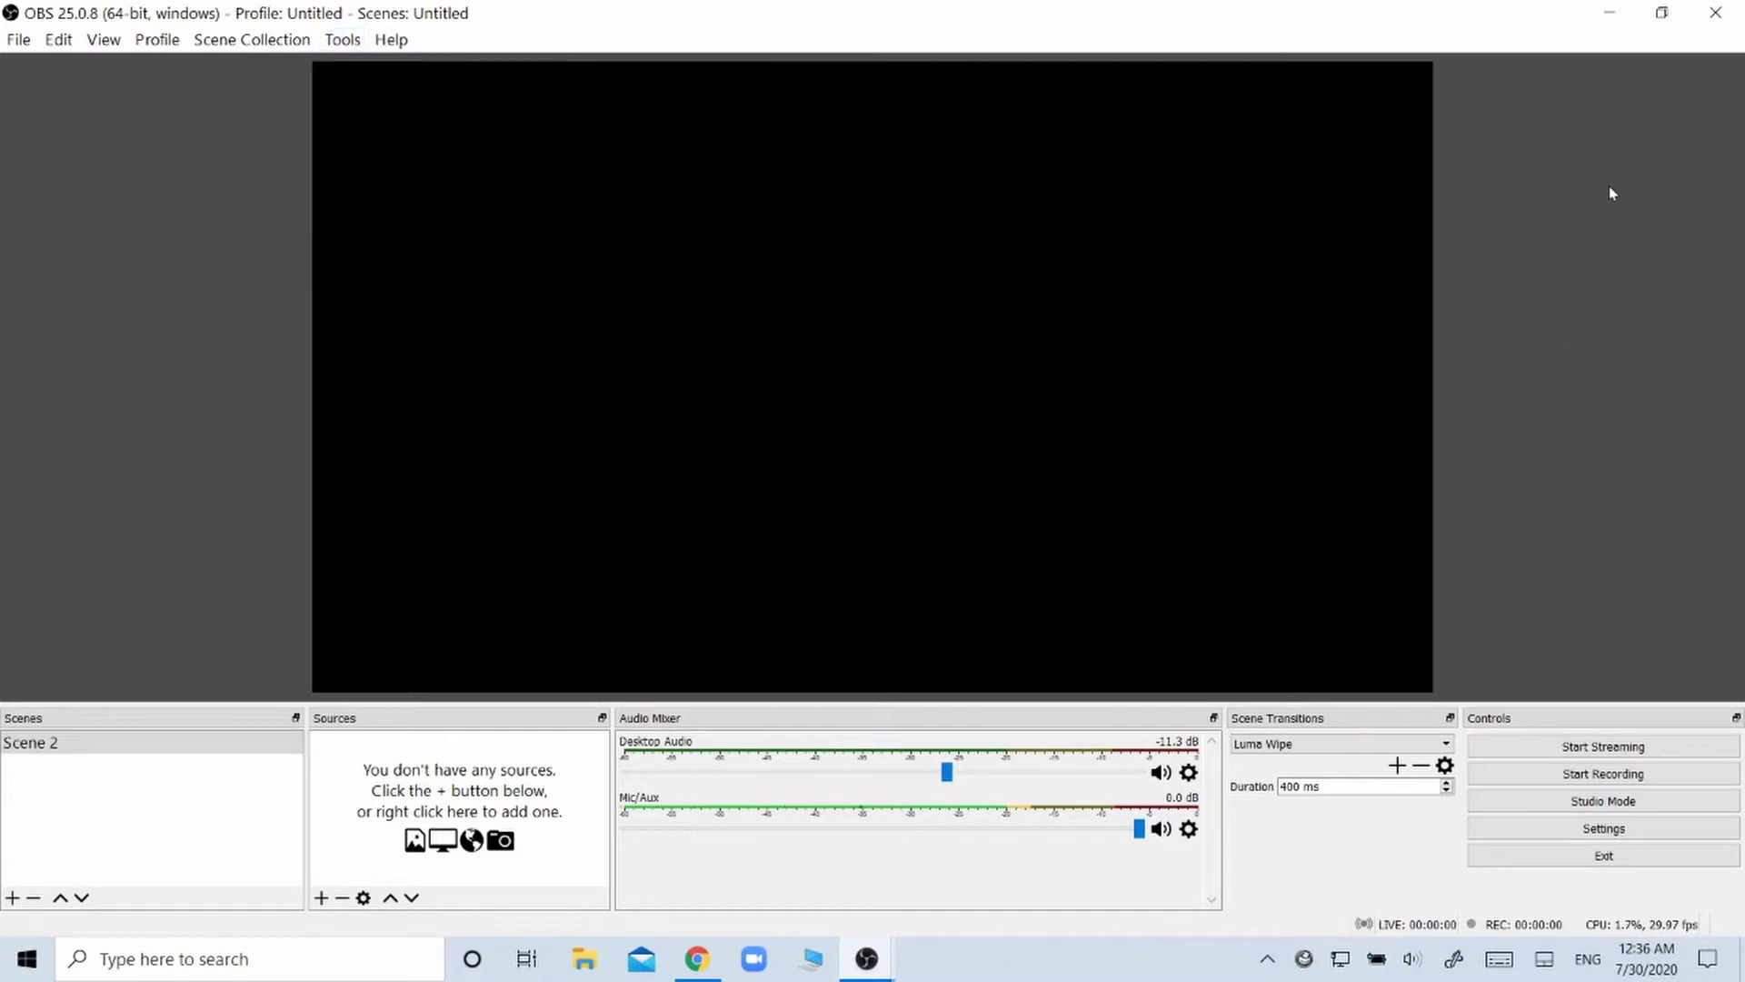
Step: Shrink the OBS window to uncover the desktop and launch Skype from the Apps folder
click(1663, 13)
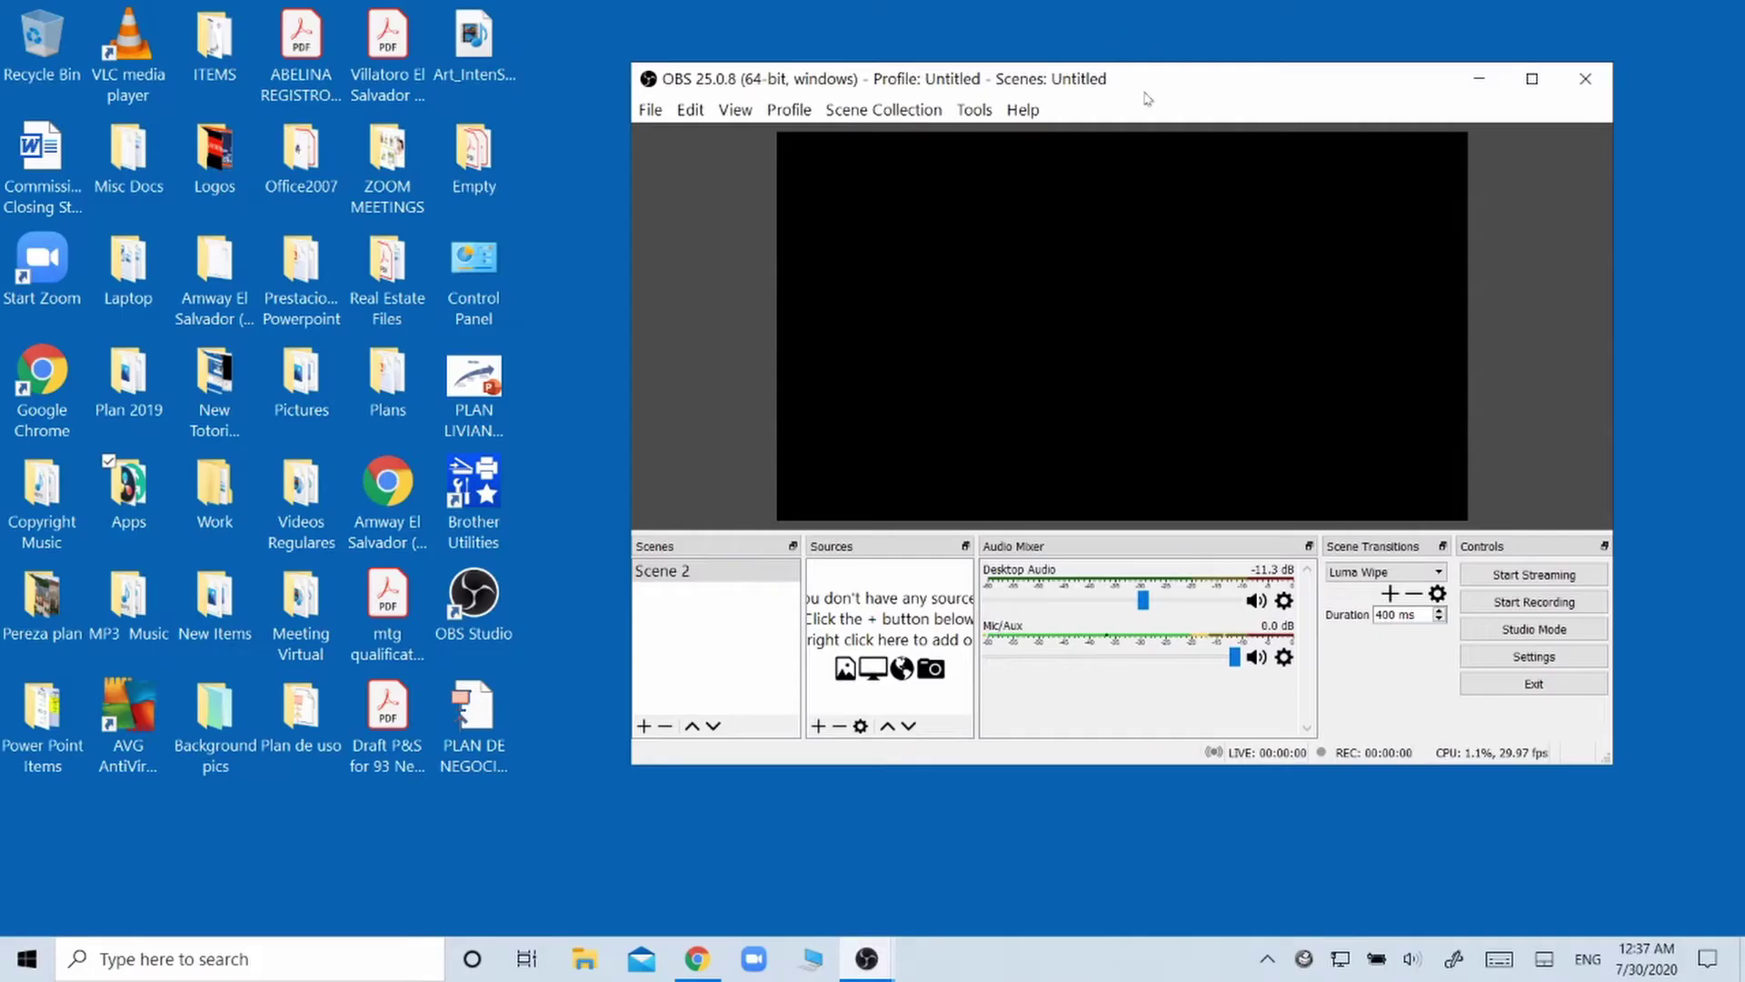
double_click(115, 511)
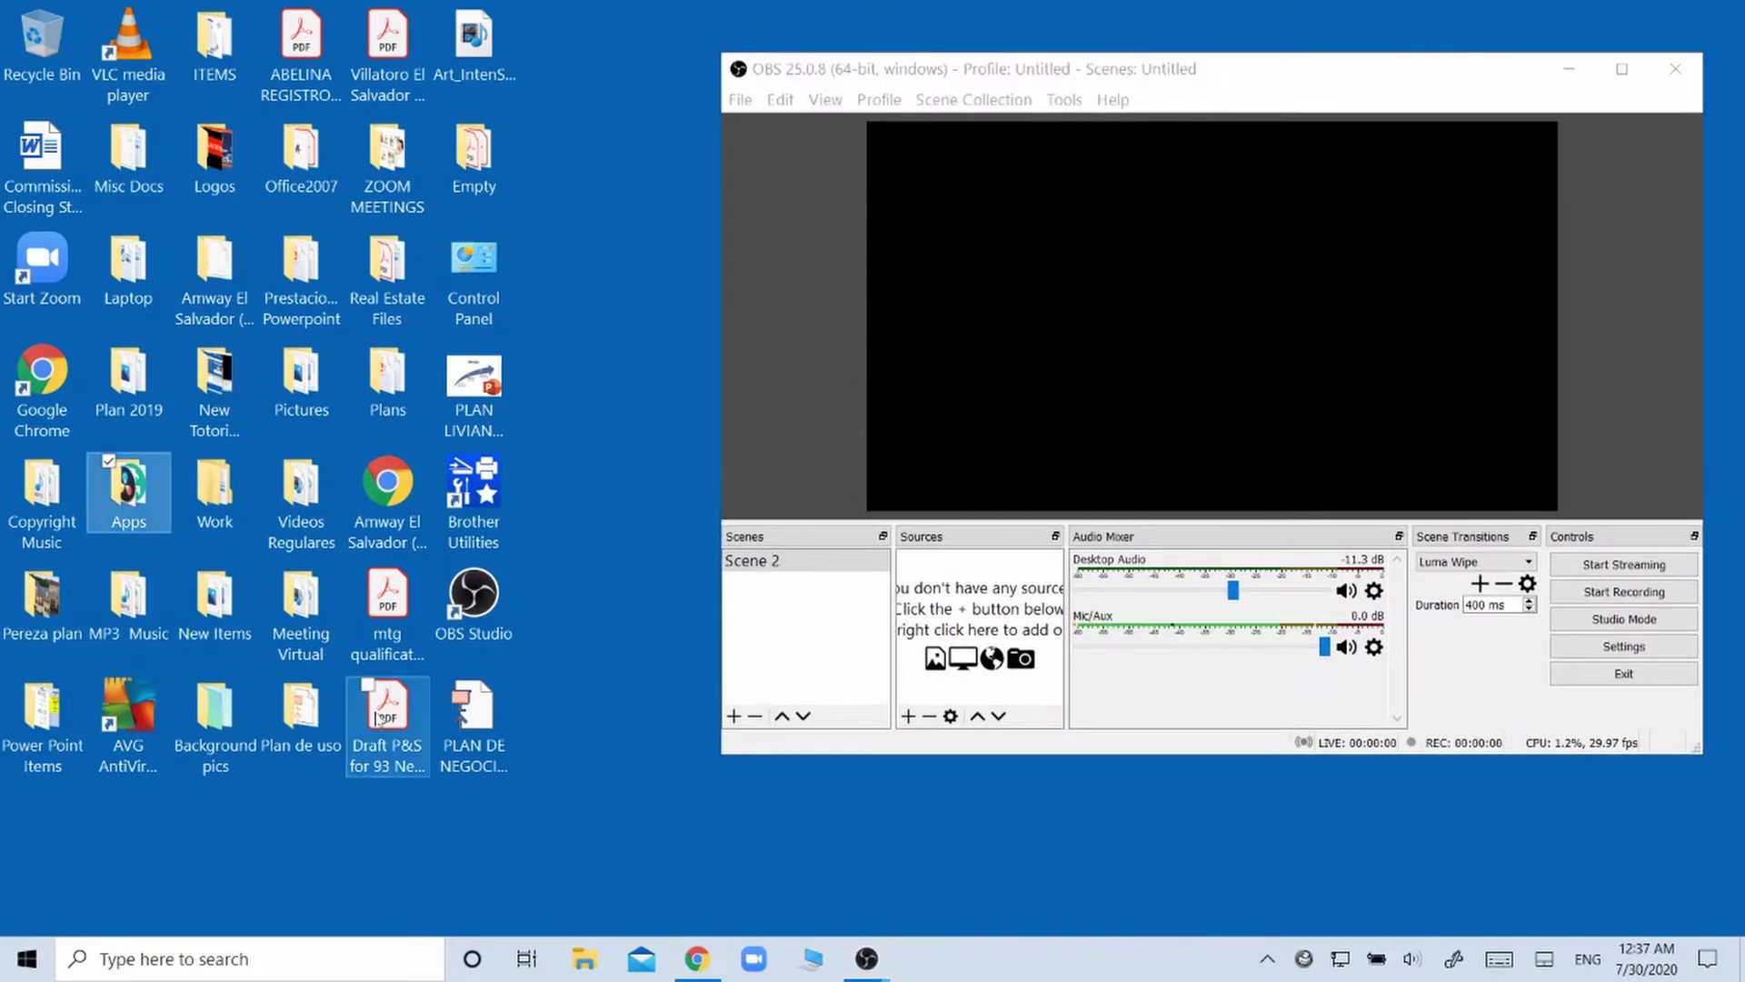
double_click(560, 380)
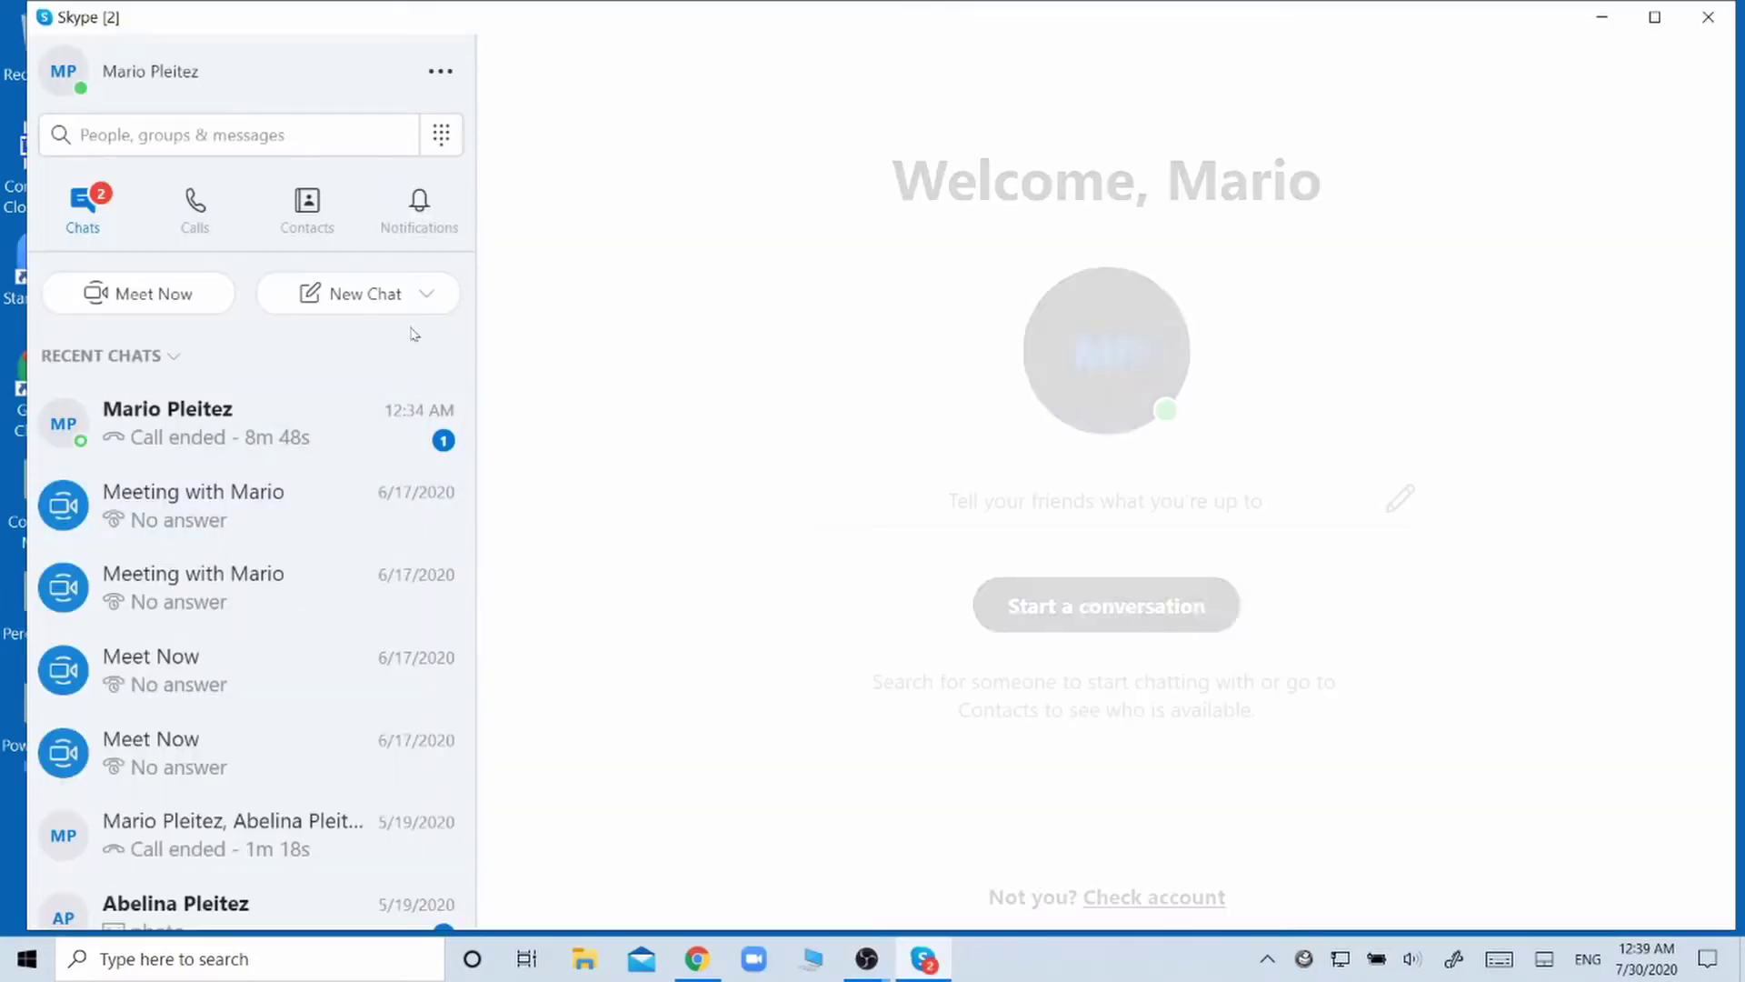
Step: Switch Allow NDI usage off and on again in Skype's advanced calling settings, and close the settings
click(443, 71)
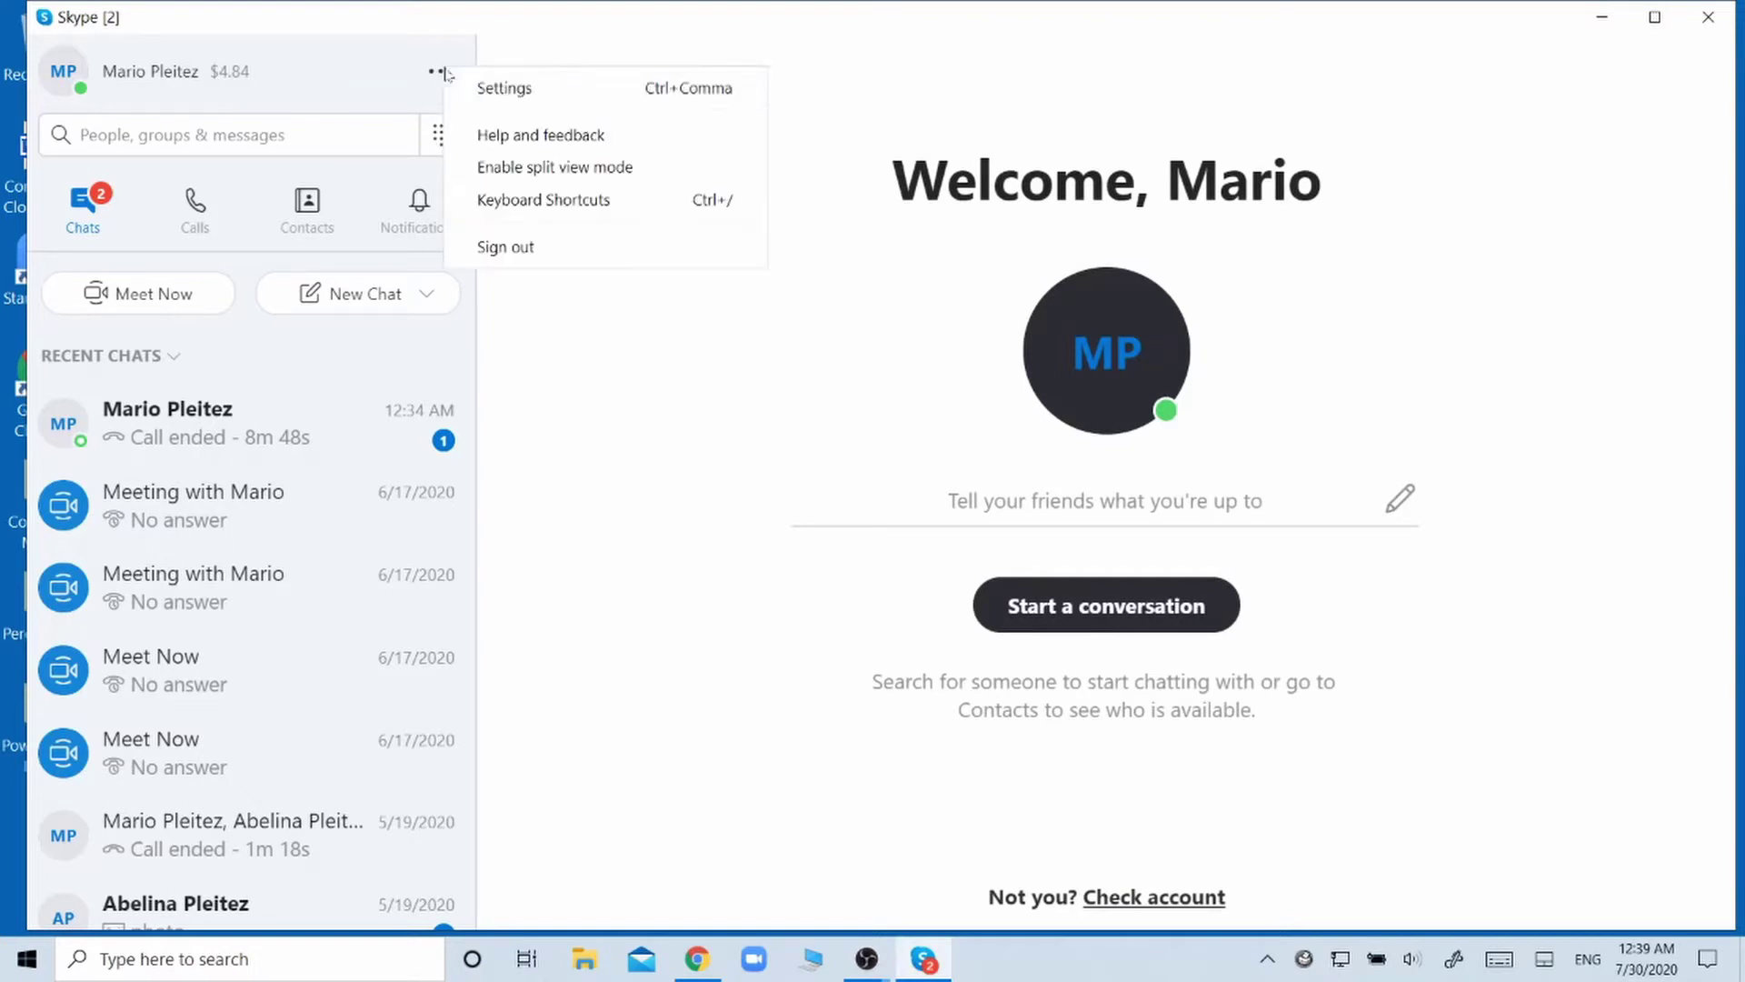
click(501, 90)
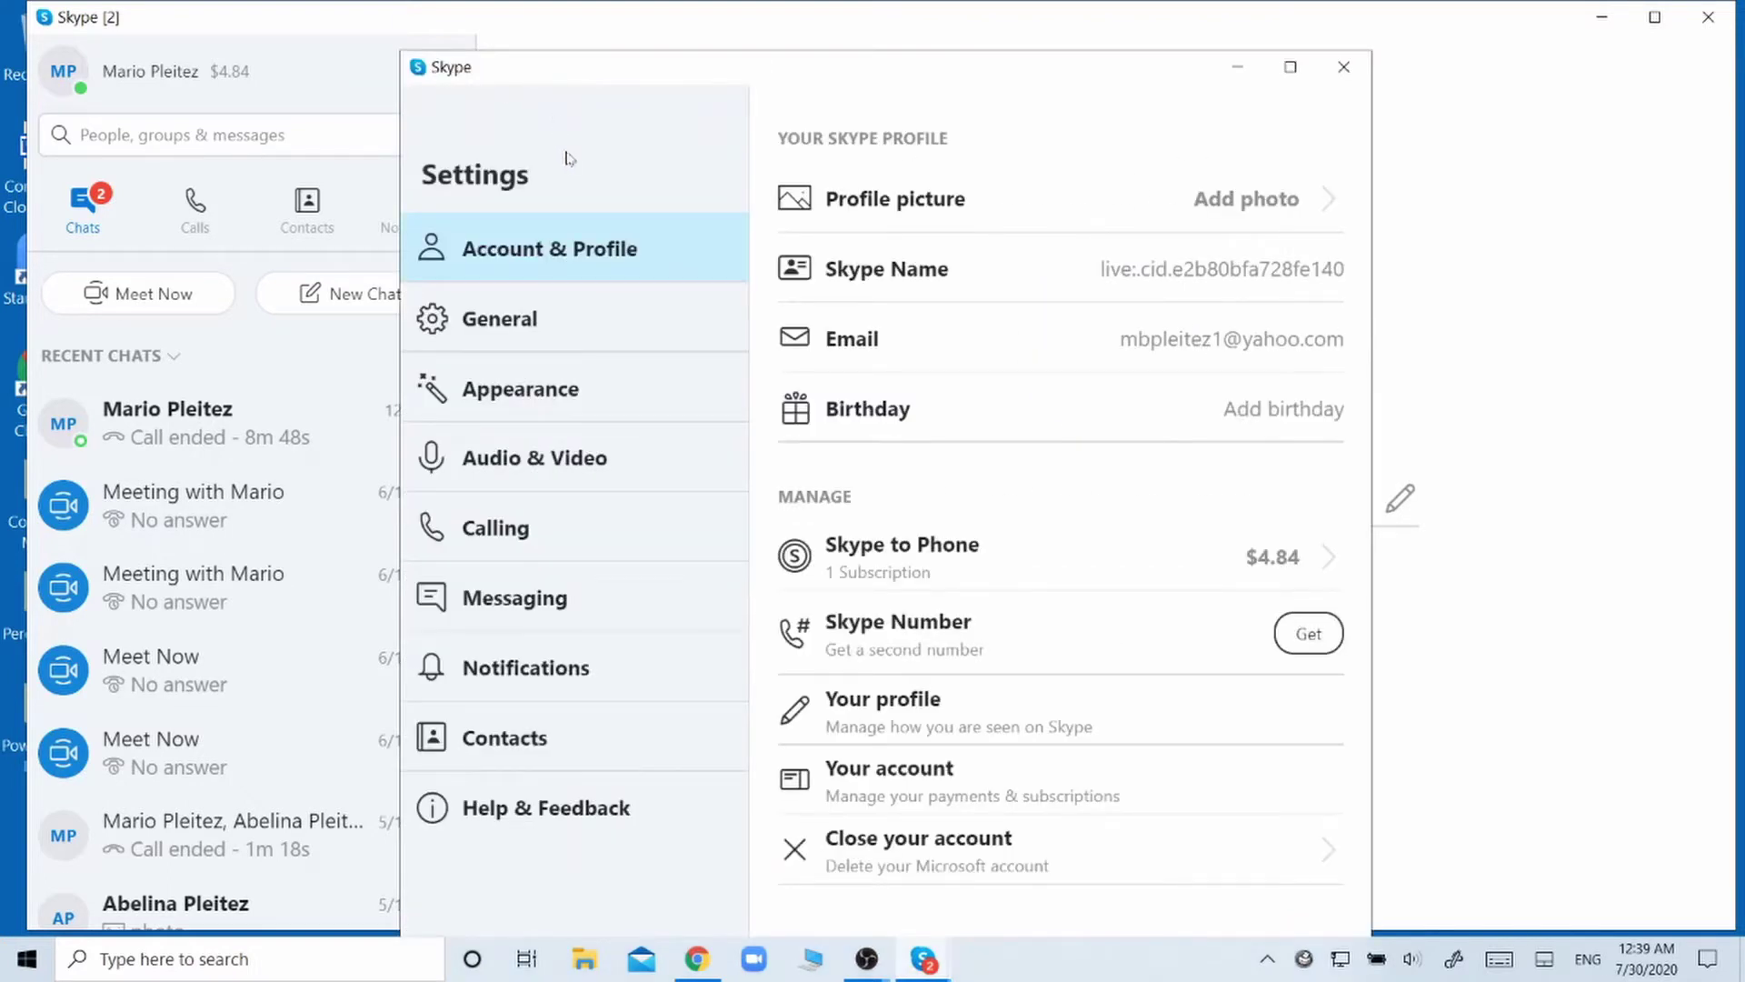
click(506, 536)
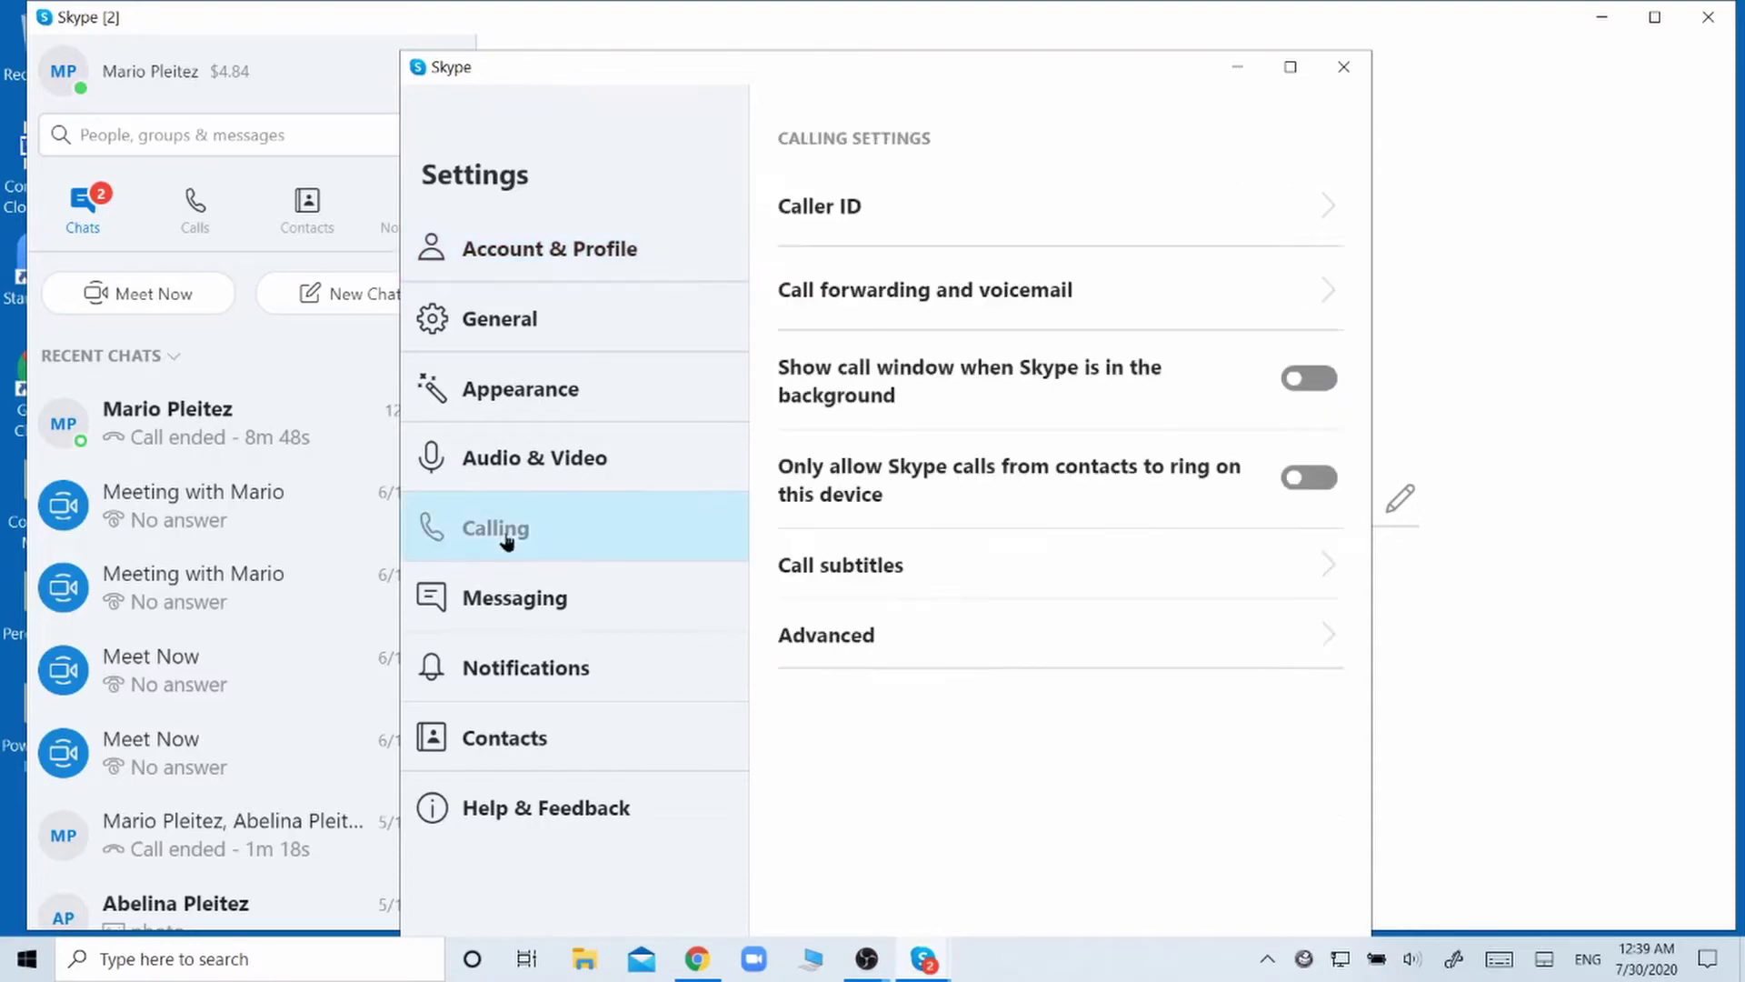
click(845, 640)
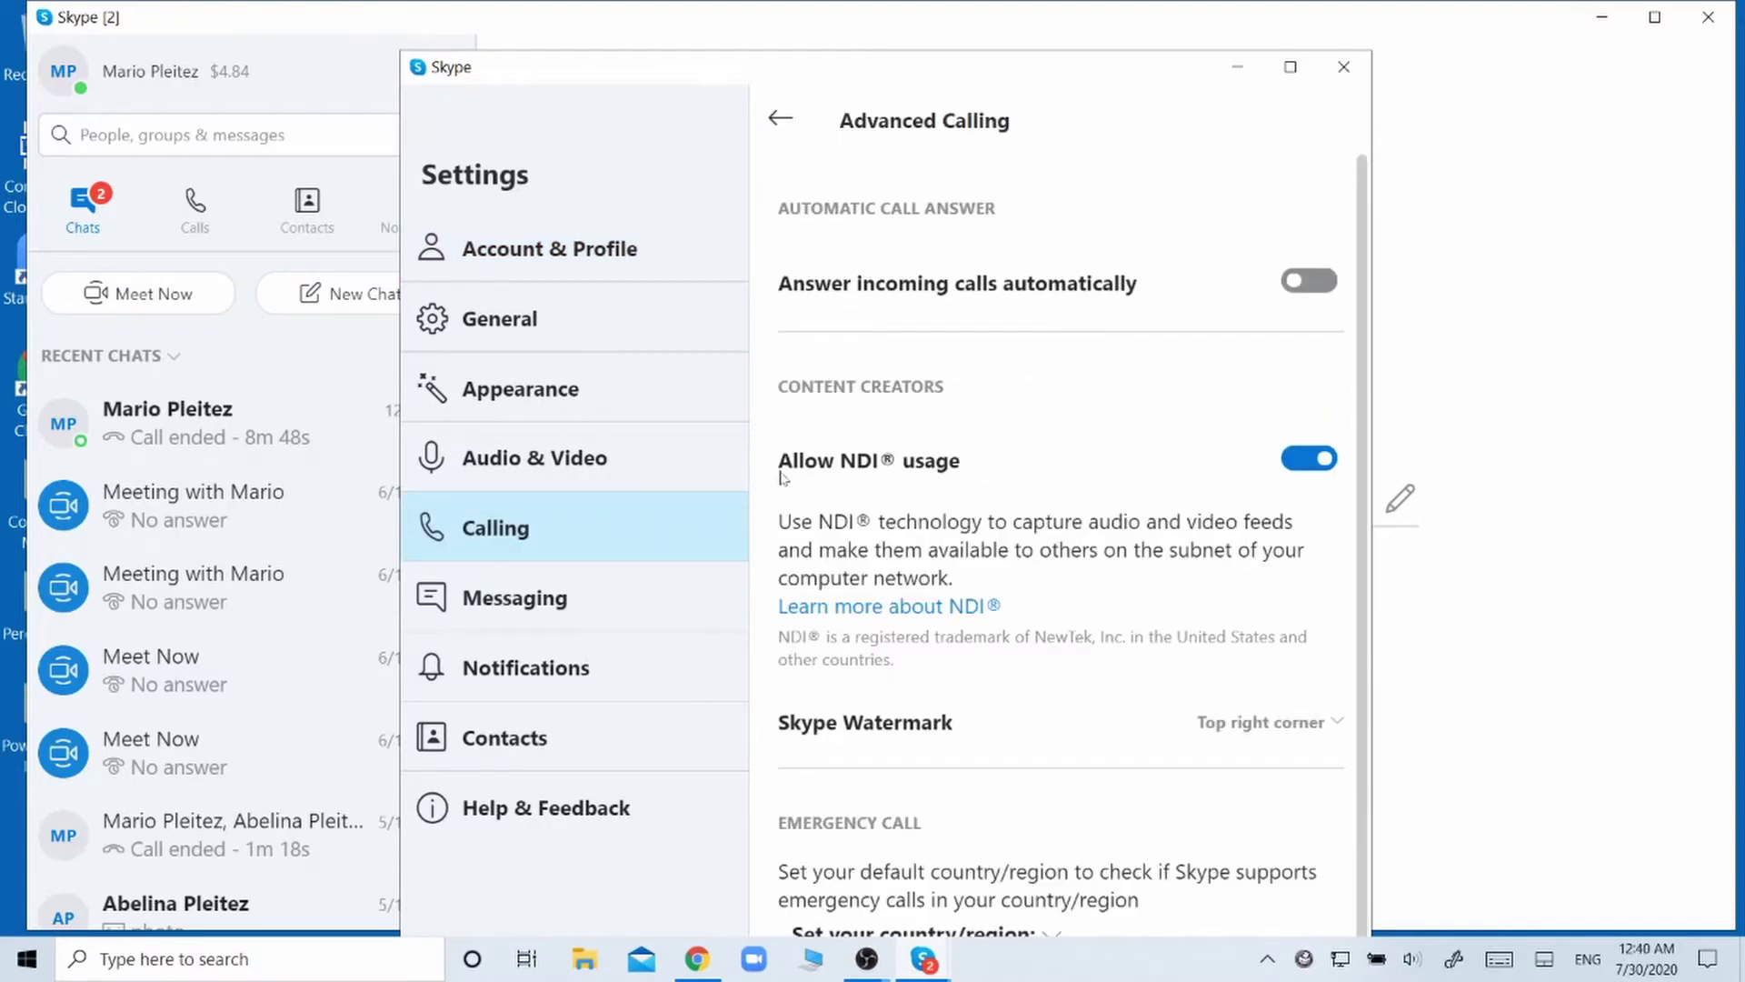
click(1317, 461)
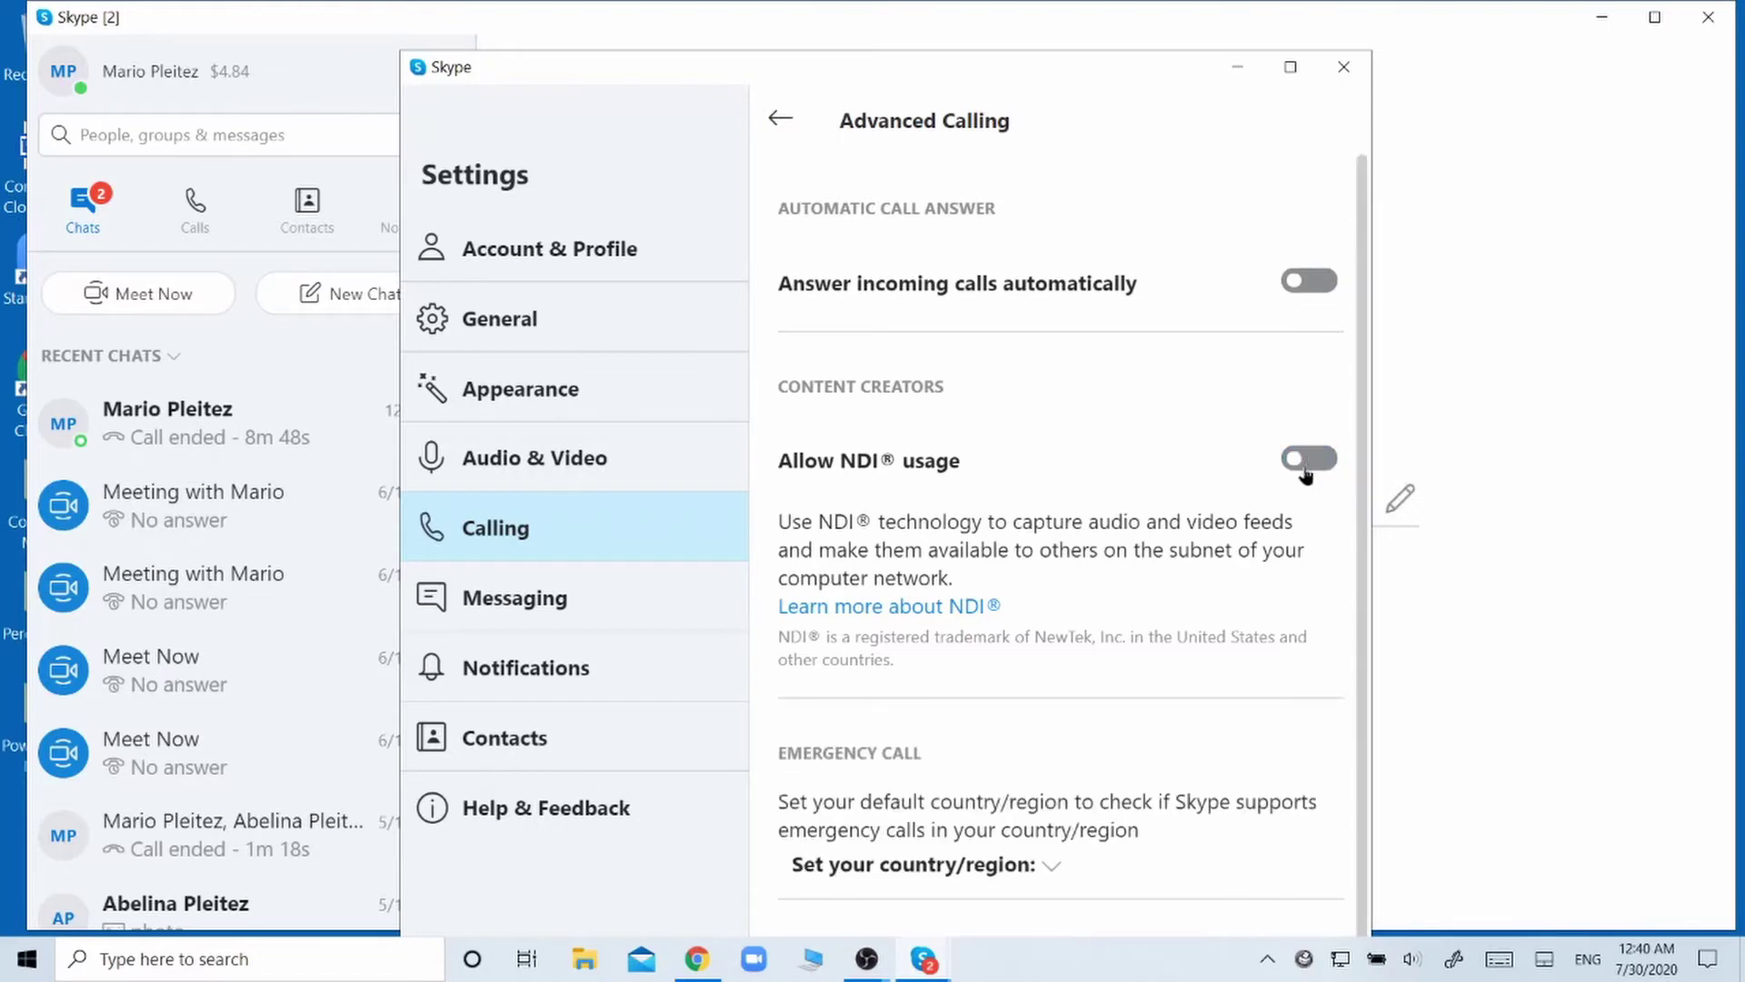
click(1317, 459)
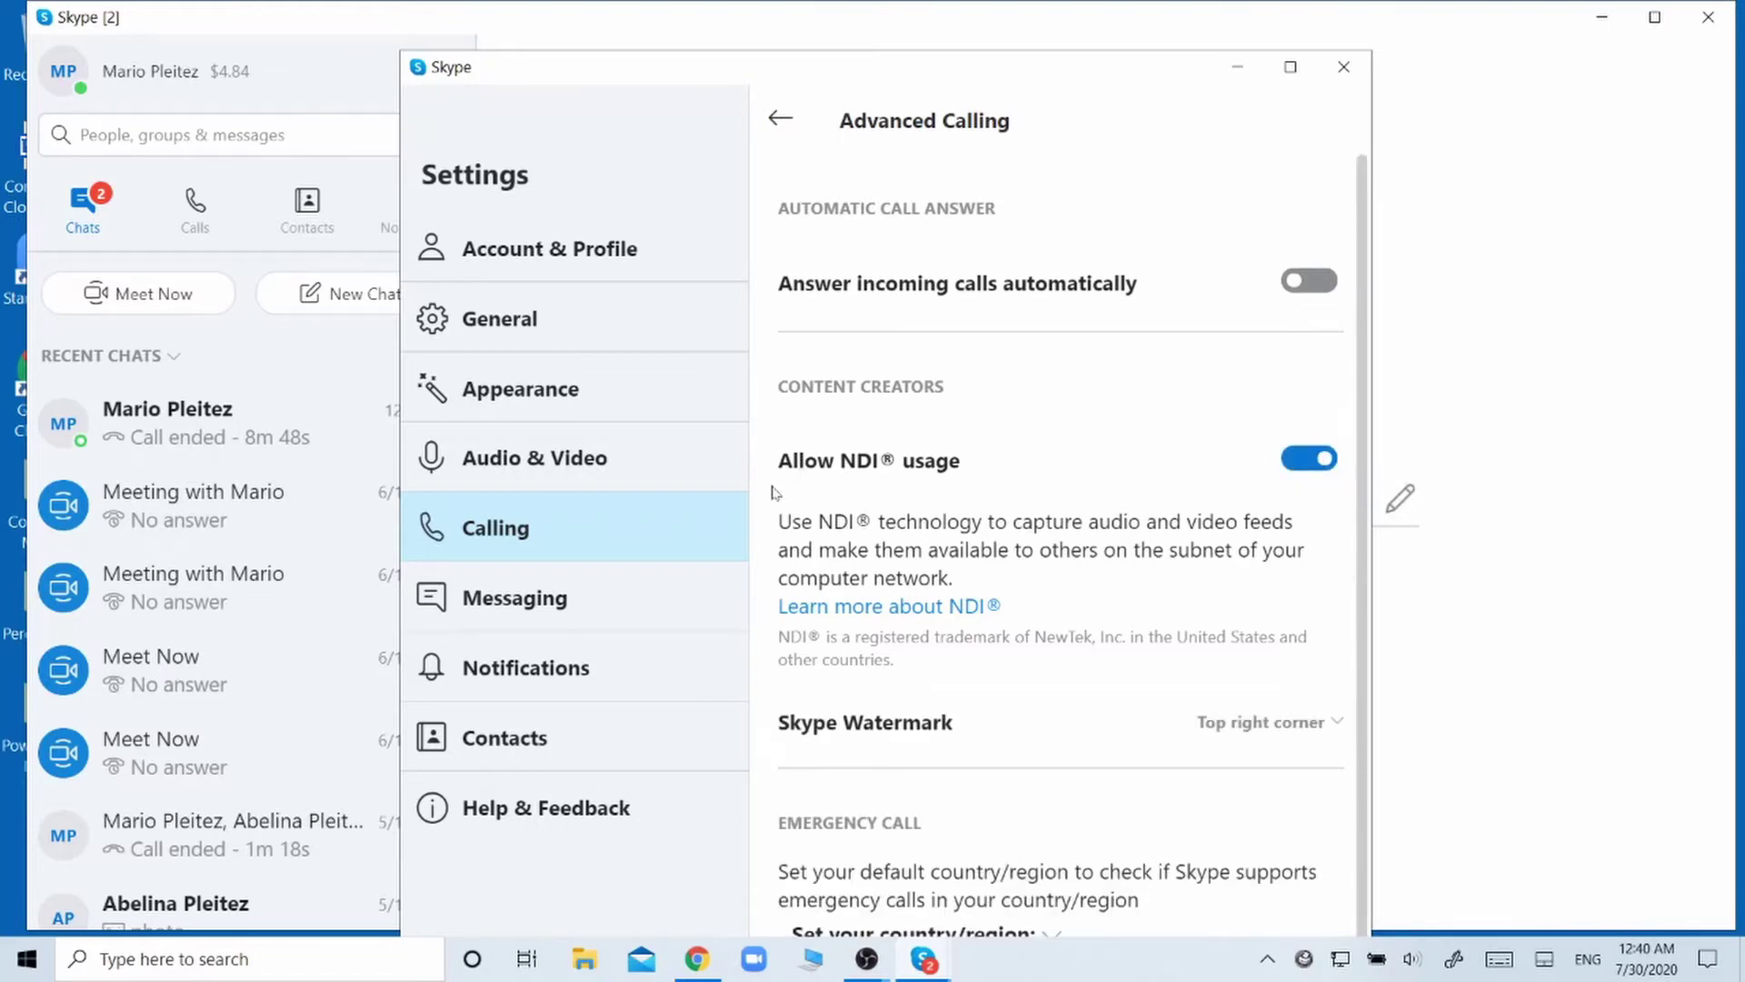
click(1343, 66)
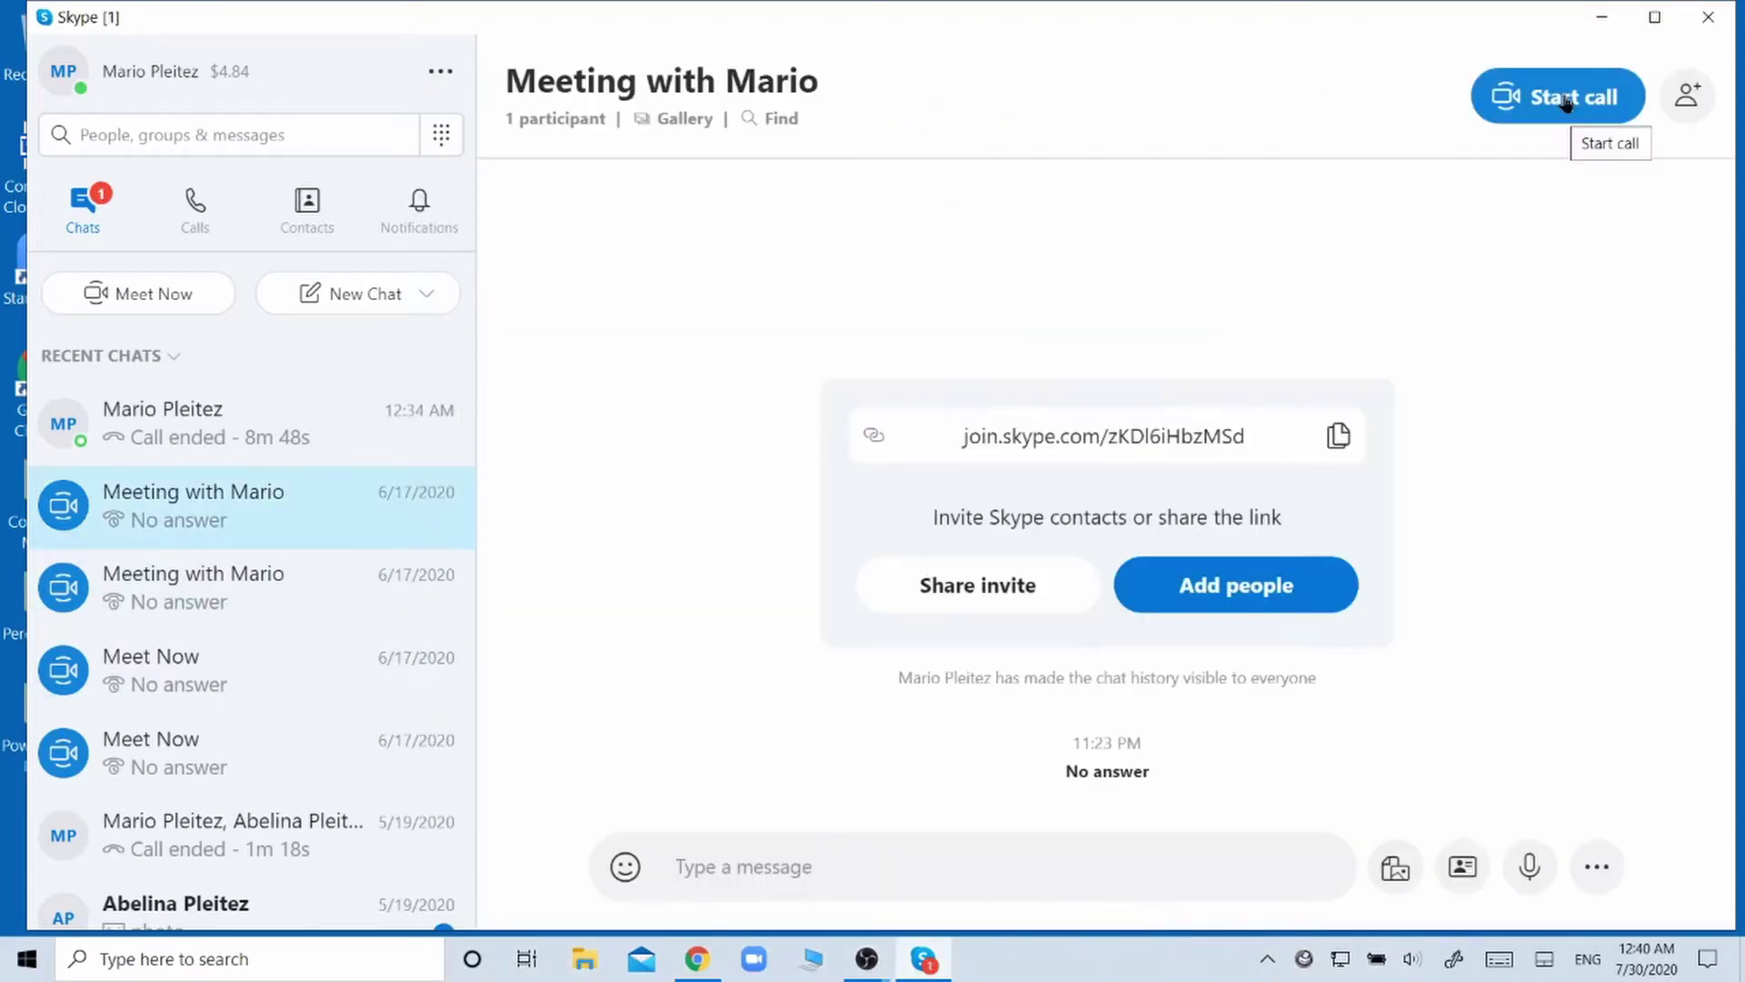
Step: Start the call in the open meeting chat with a suggested contact added, and move the self-view thumbnail onto the main video
click(1553, 103)
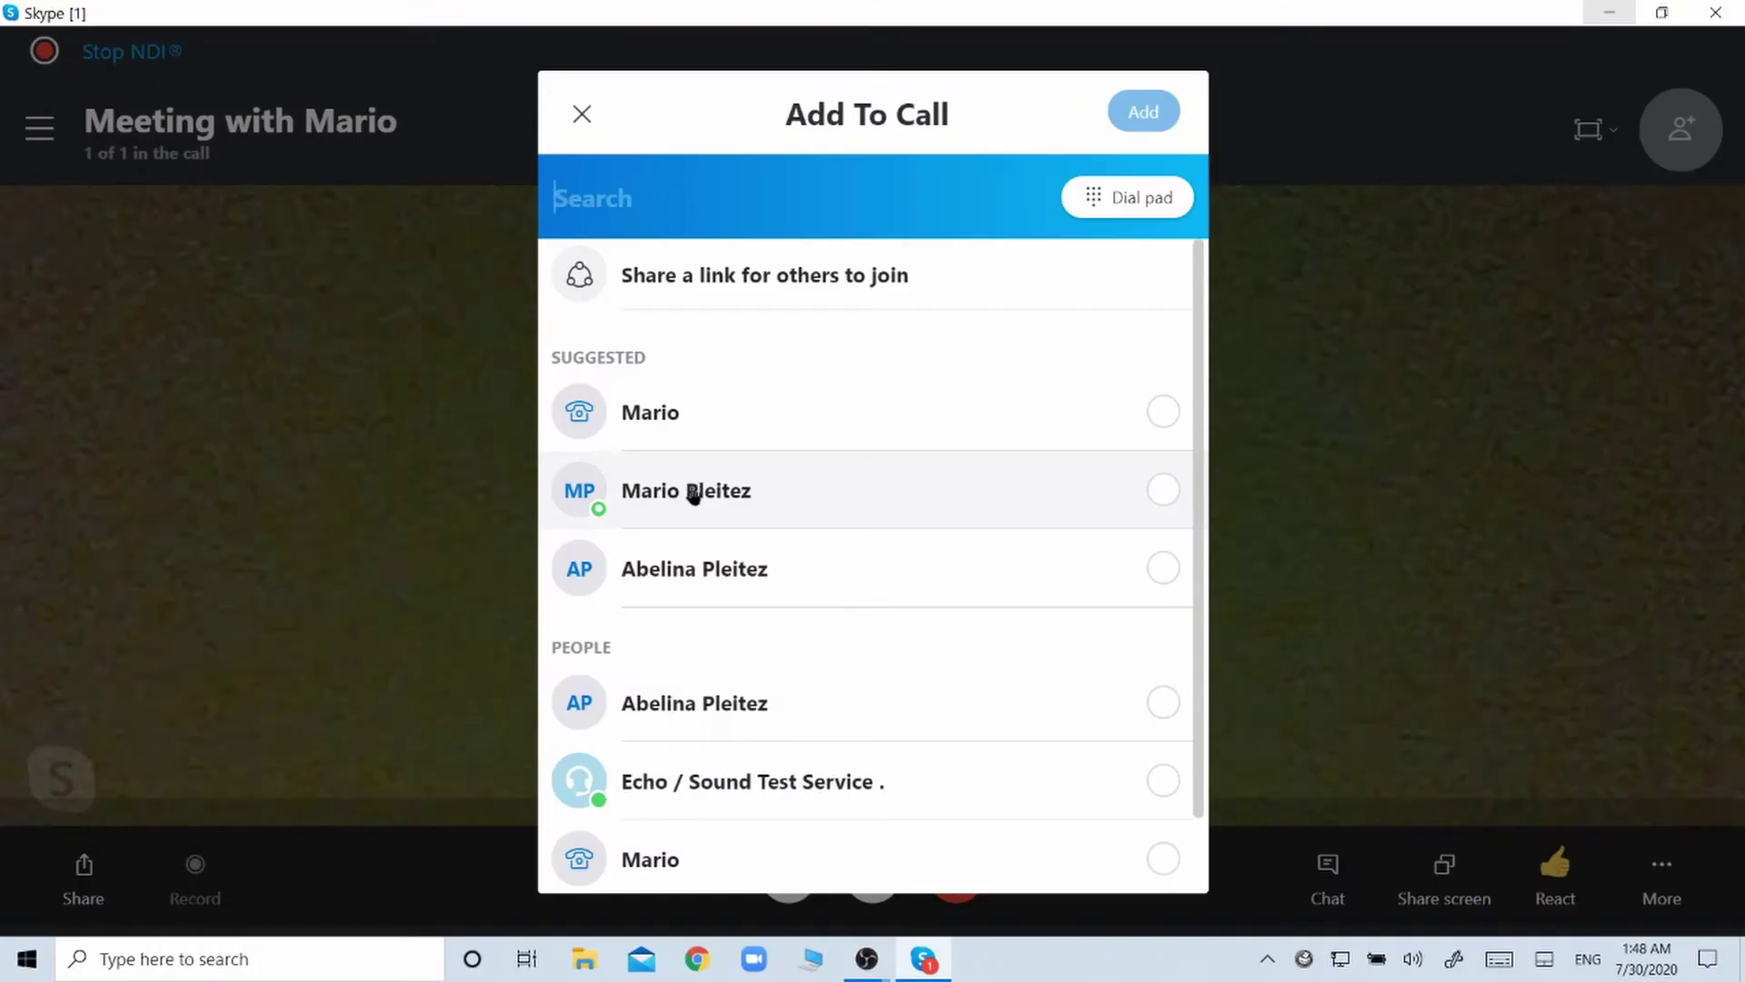
click(694, 491)
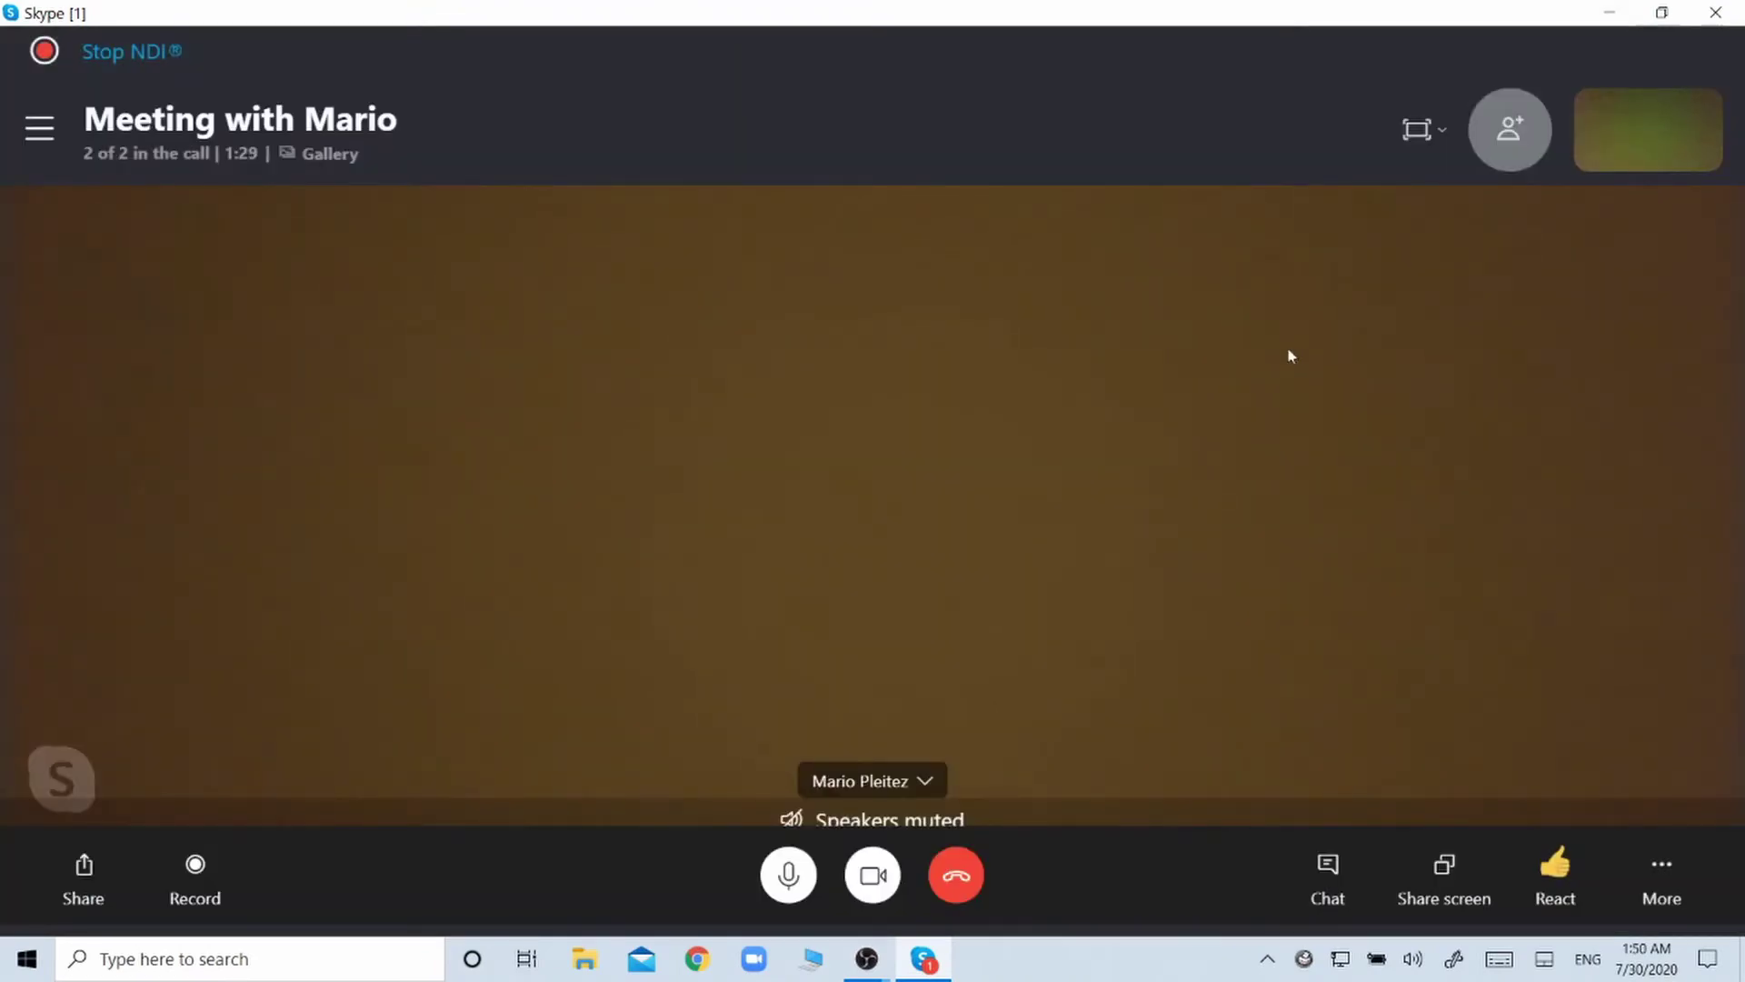
drag(1621, 143, 1380, 365)
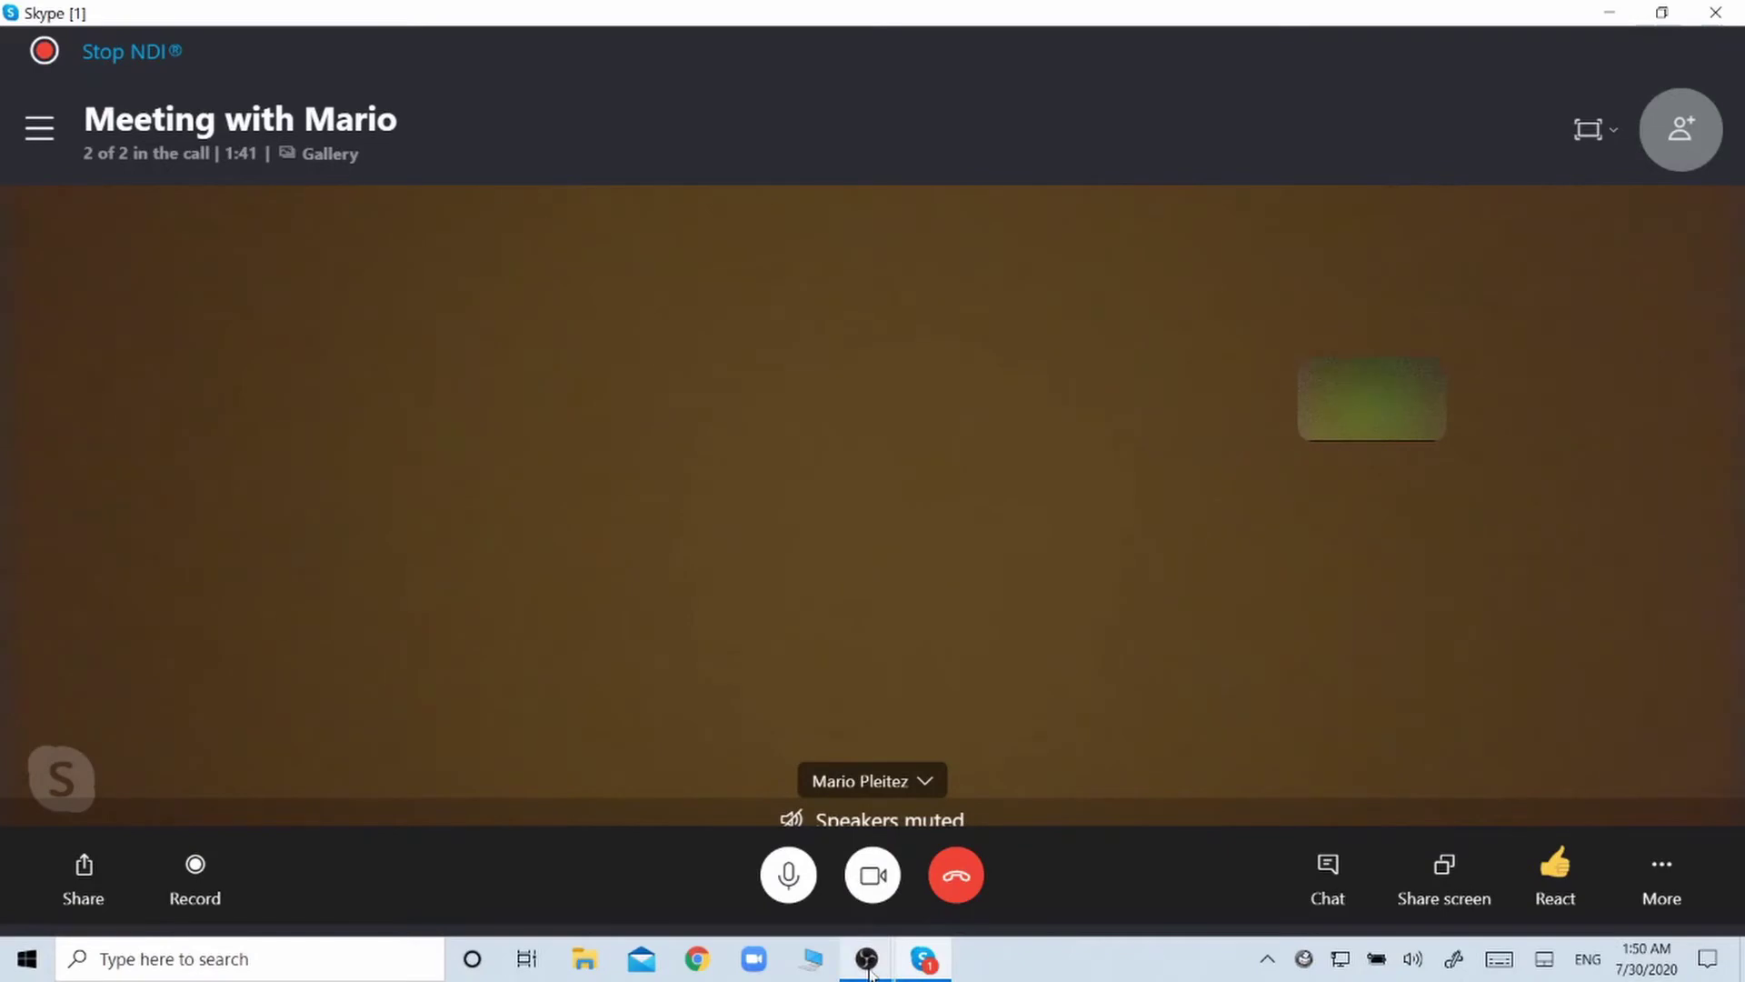
Step: Switch to OBS, add an NDI source using the Skype (Local) feed, and shrink it into the right half of the canvas
mouse_move(868, 970)
click(968, 868)
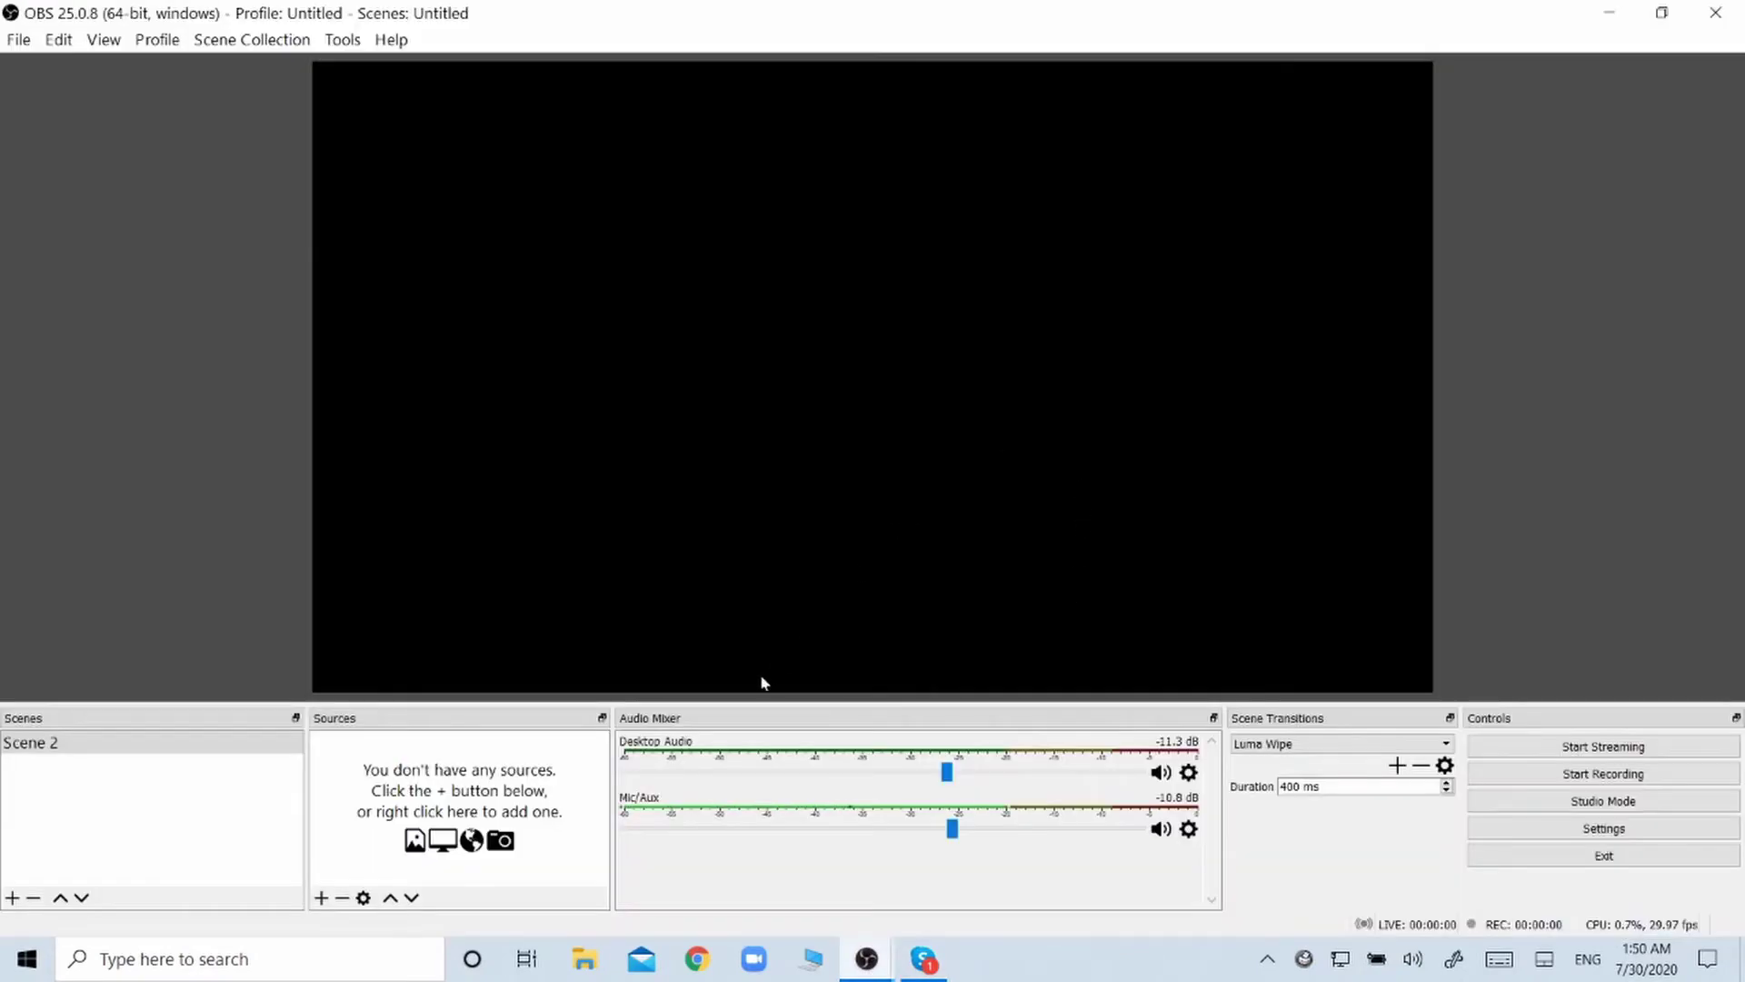
click(322, 898)
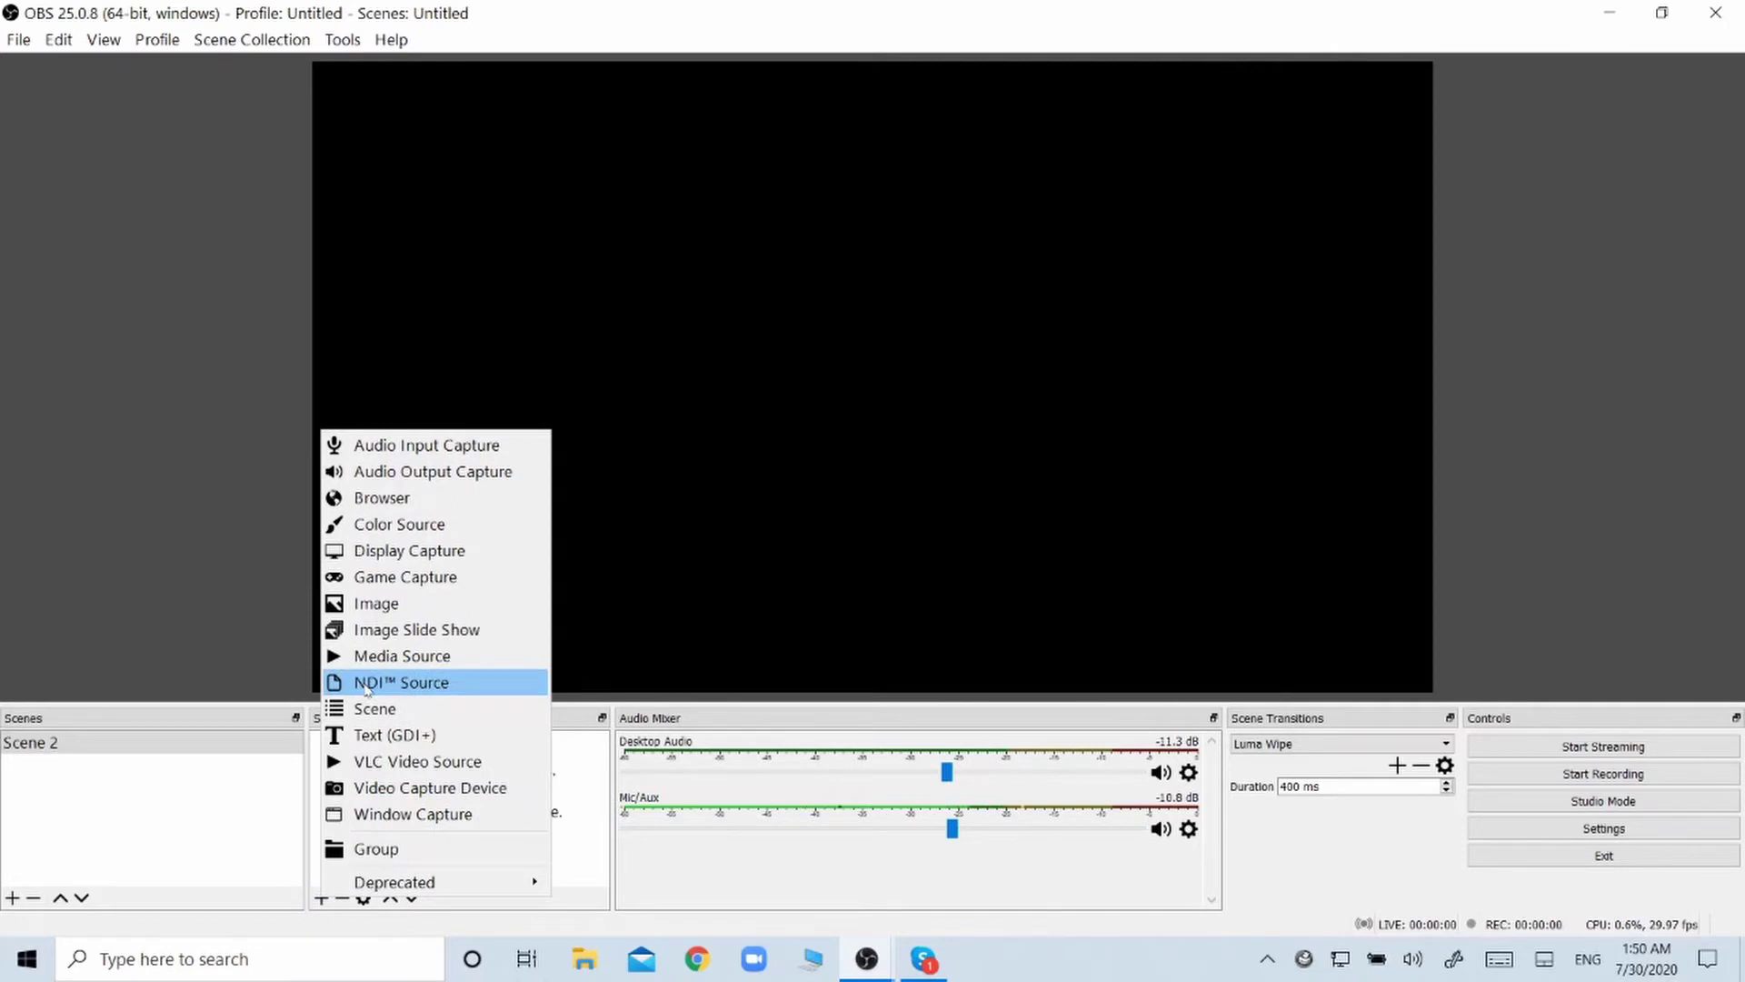
click(368, 684)
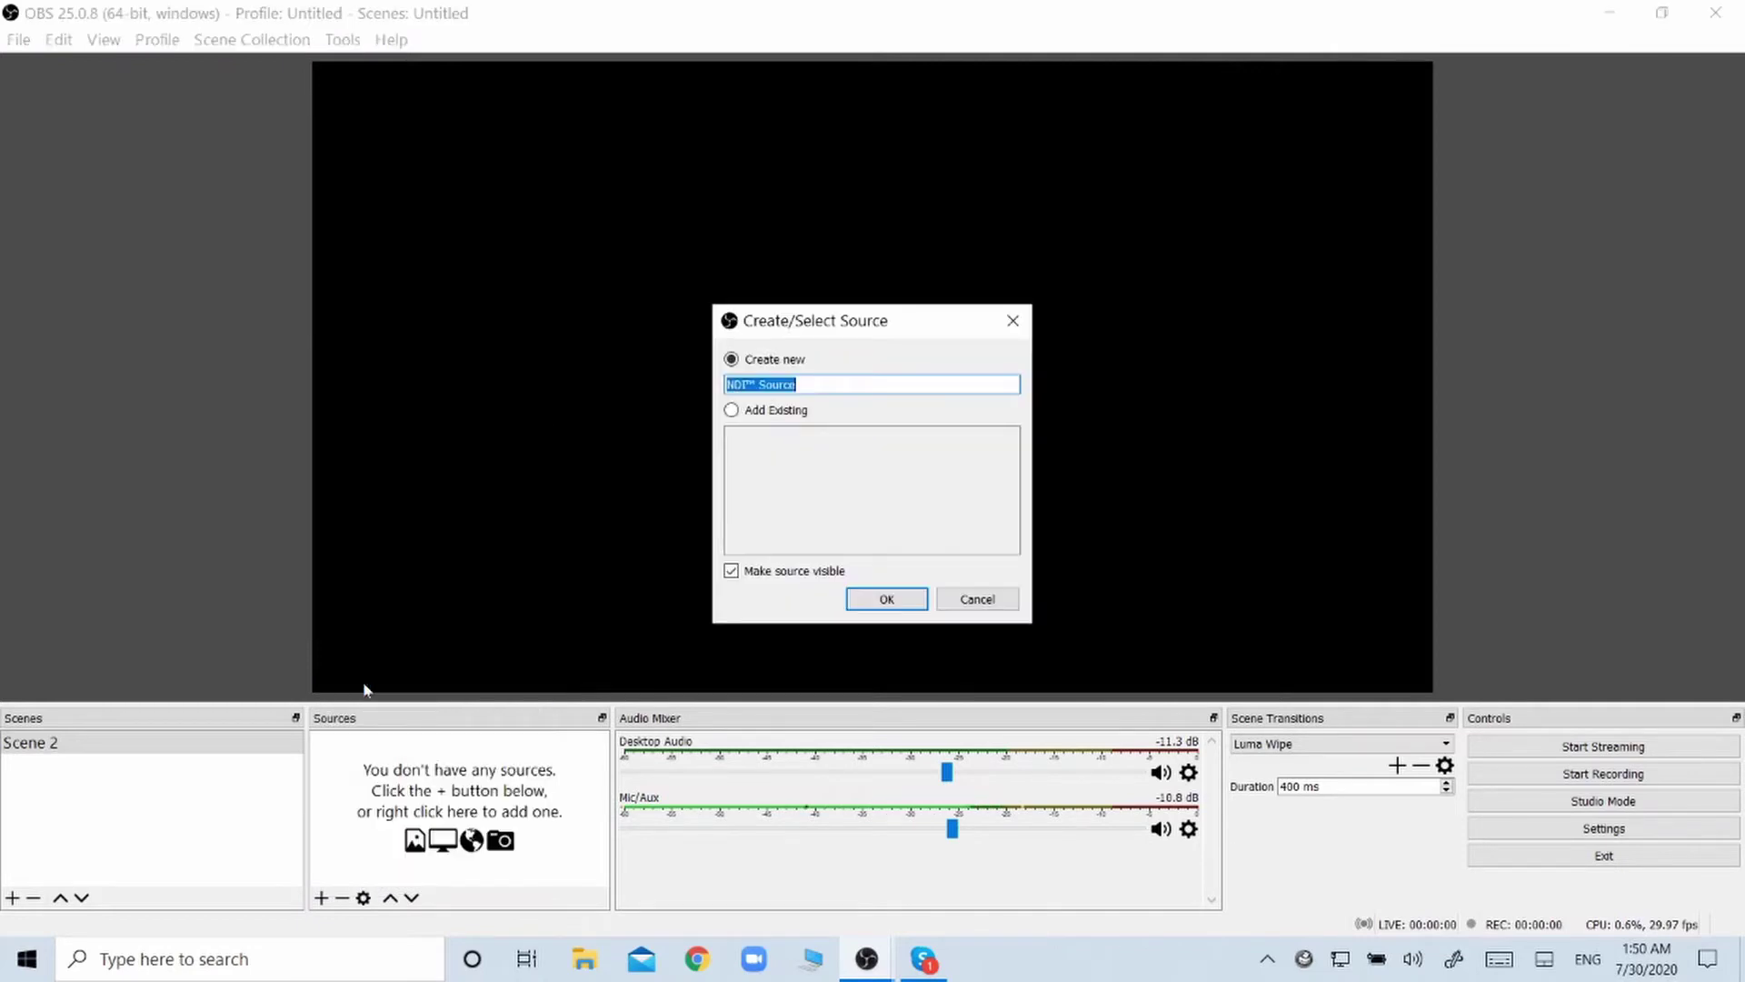
click(886, 600)
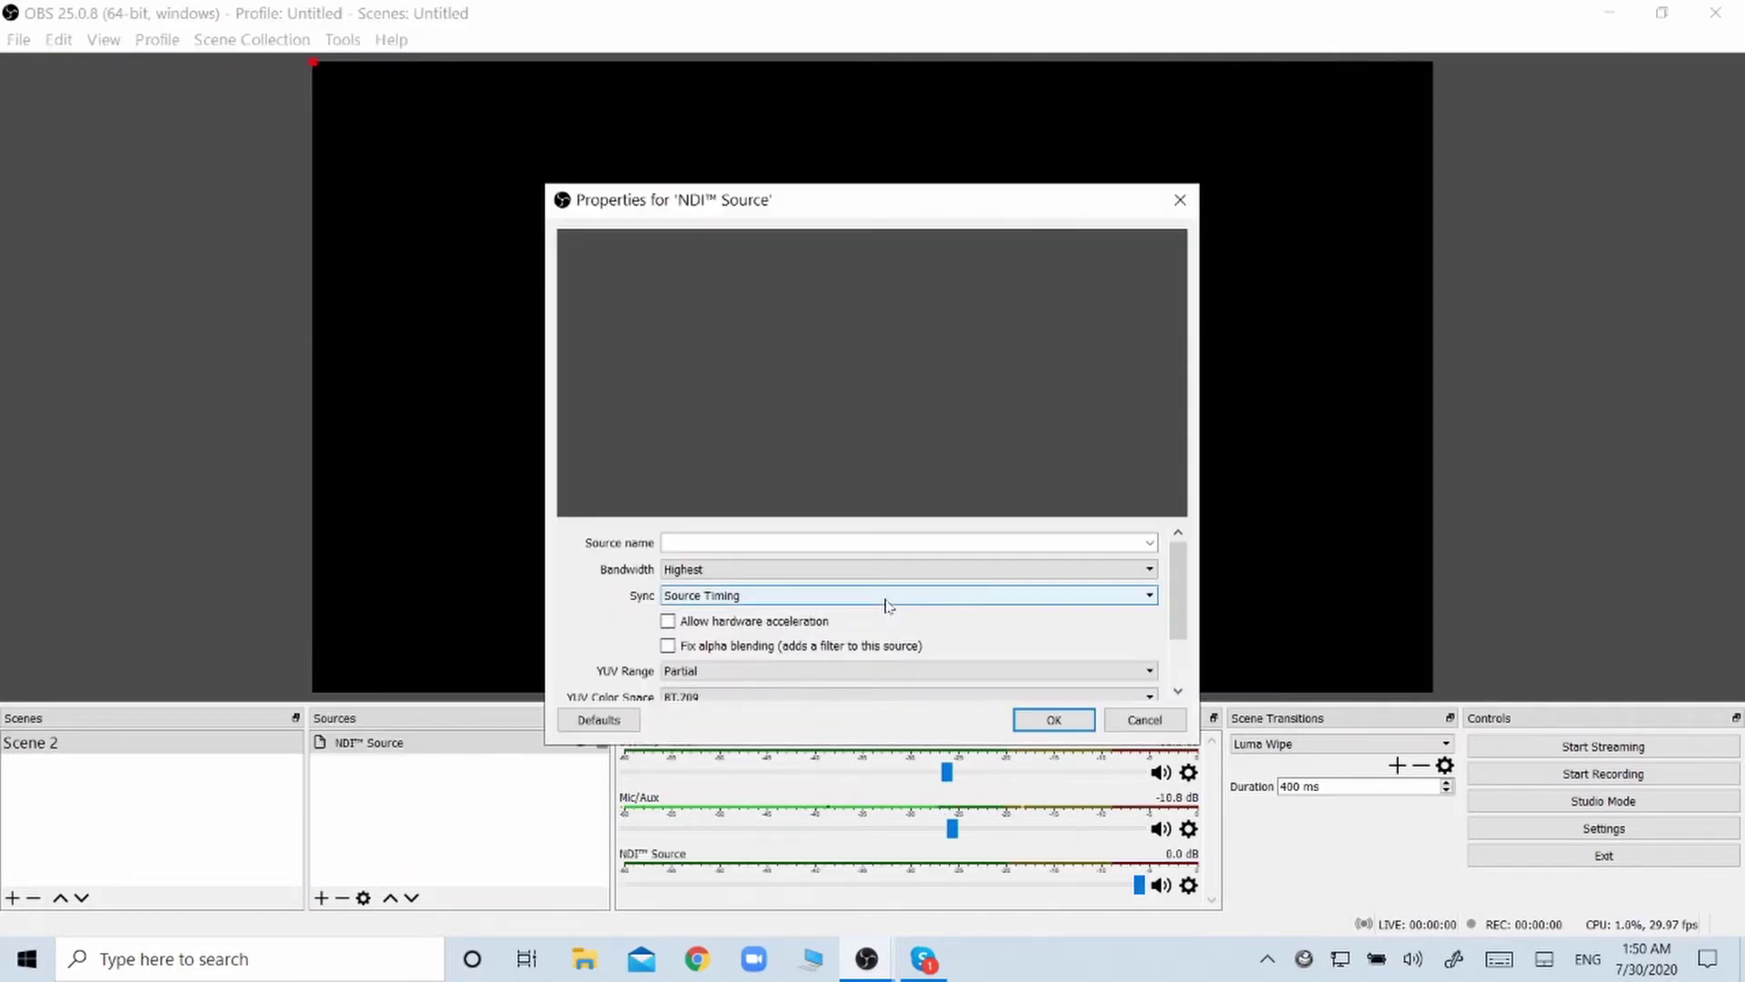
click(1149, 545)
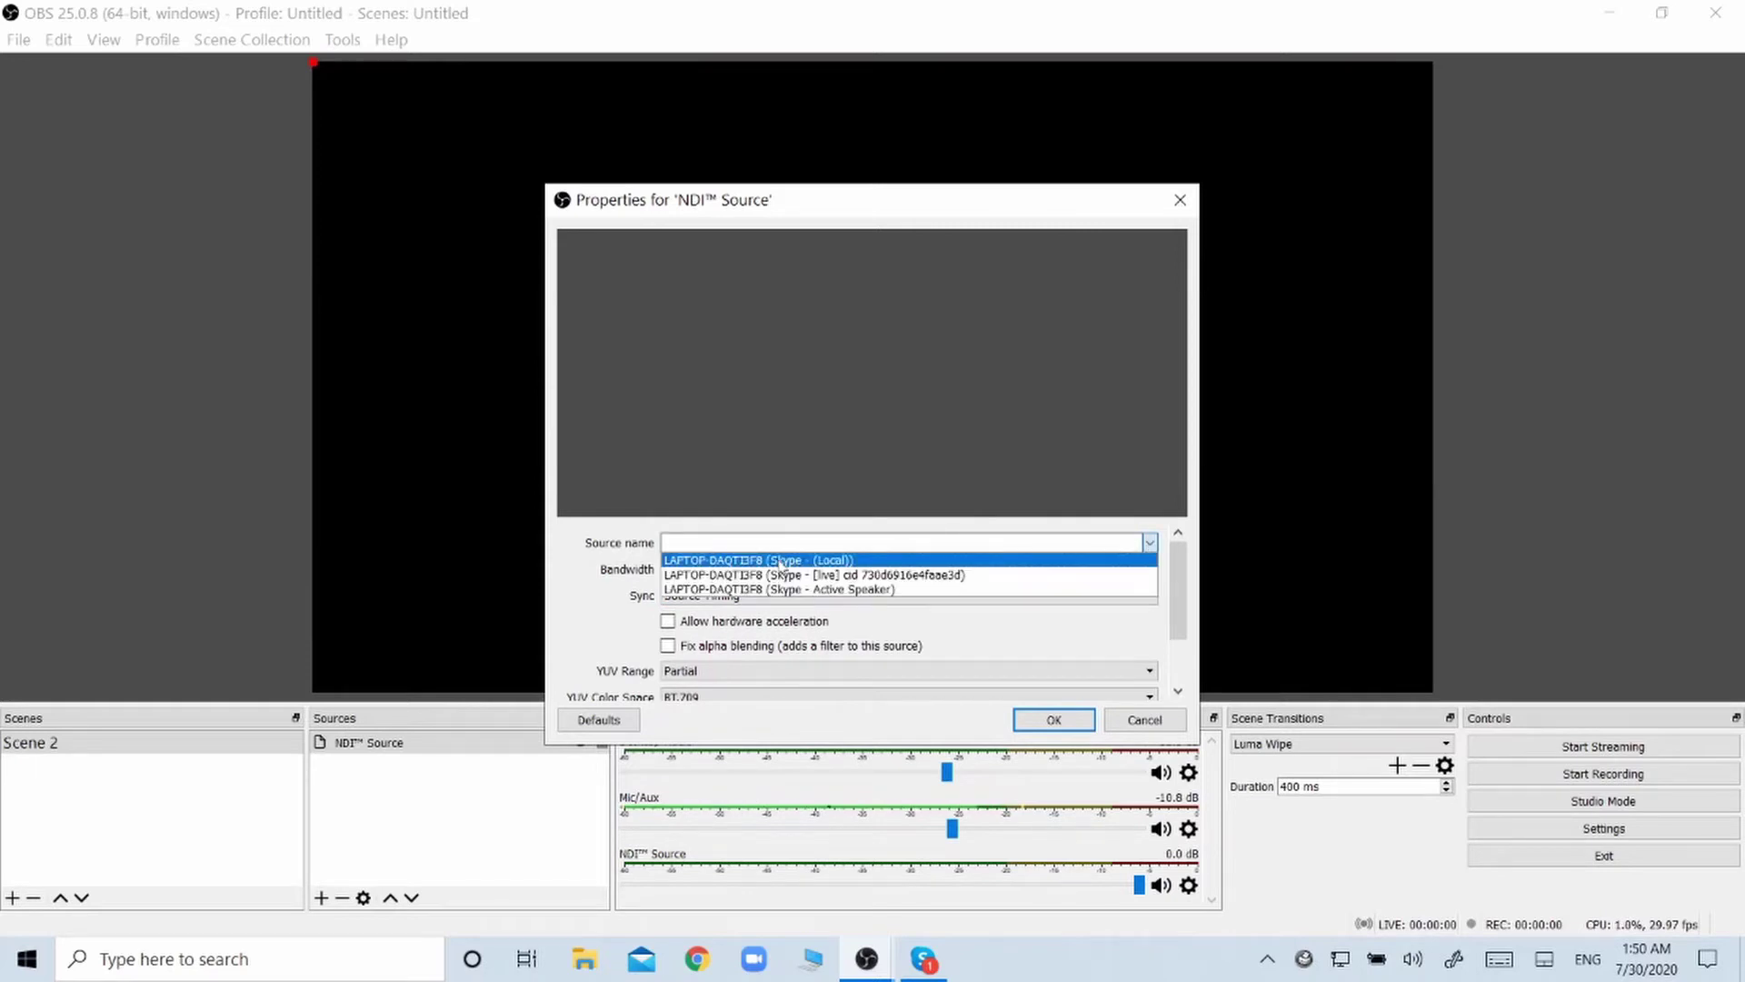
click(830, 561)
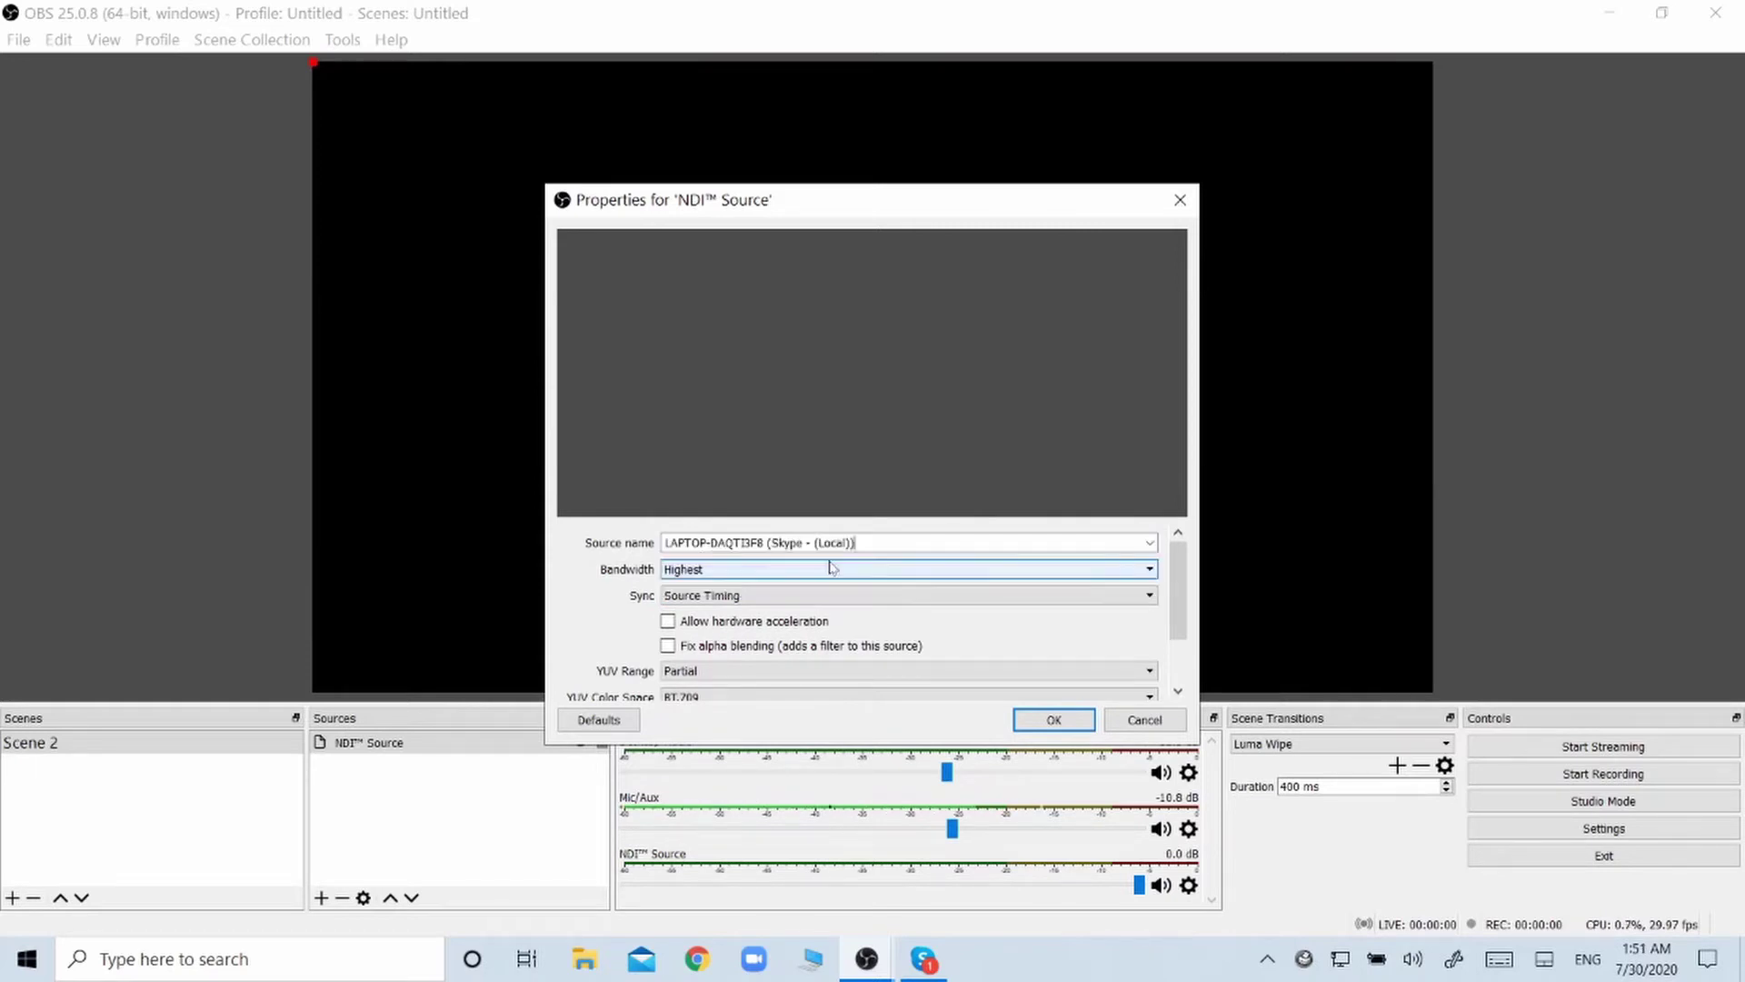
click(1053, 720)
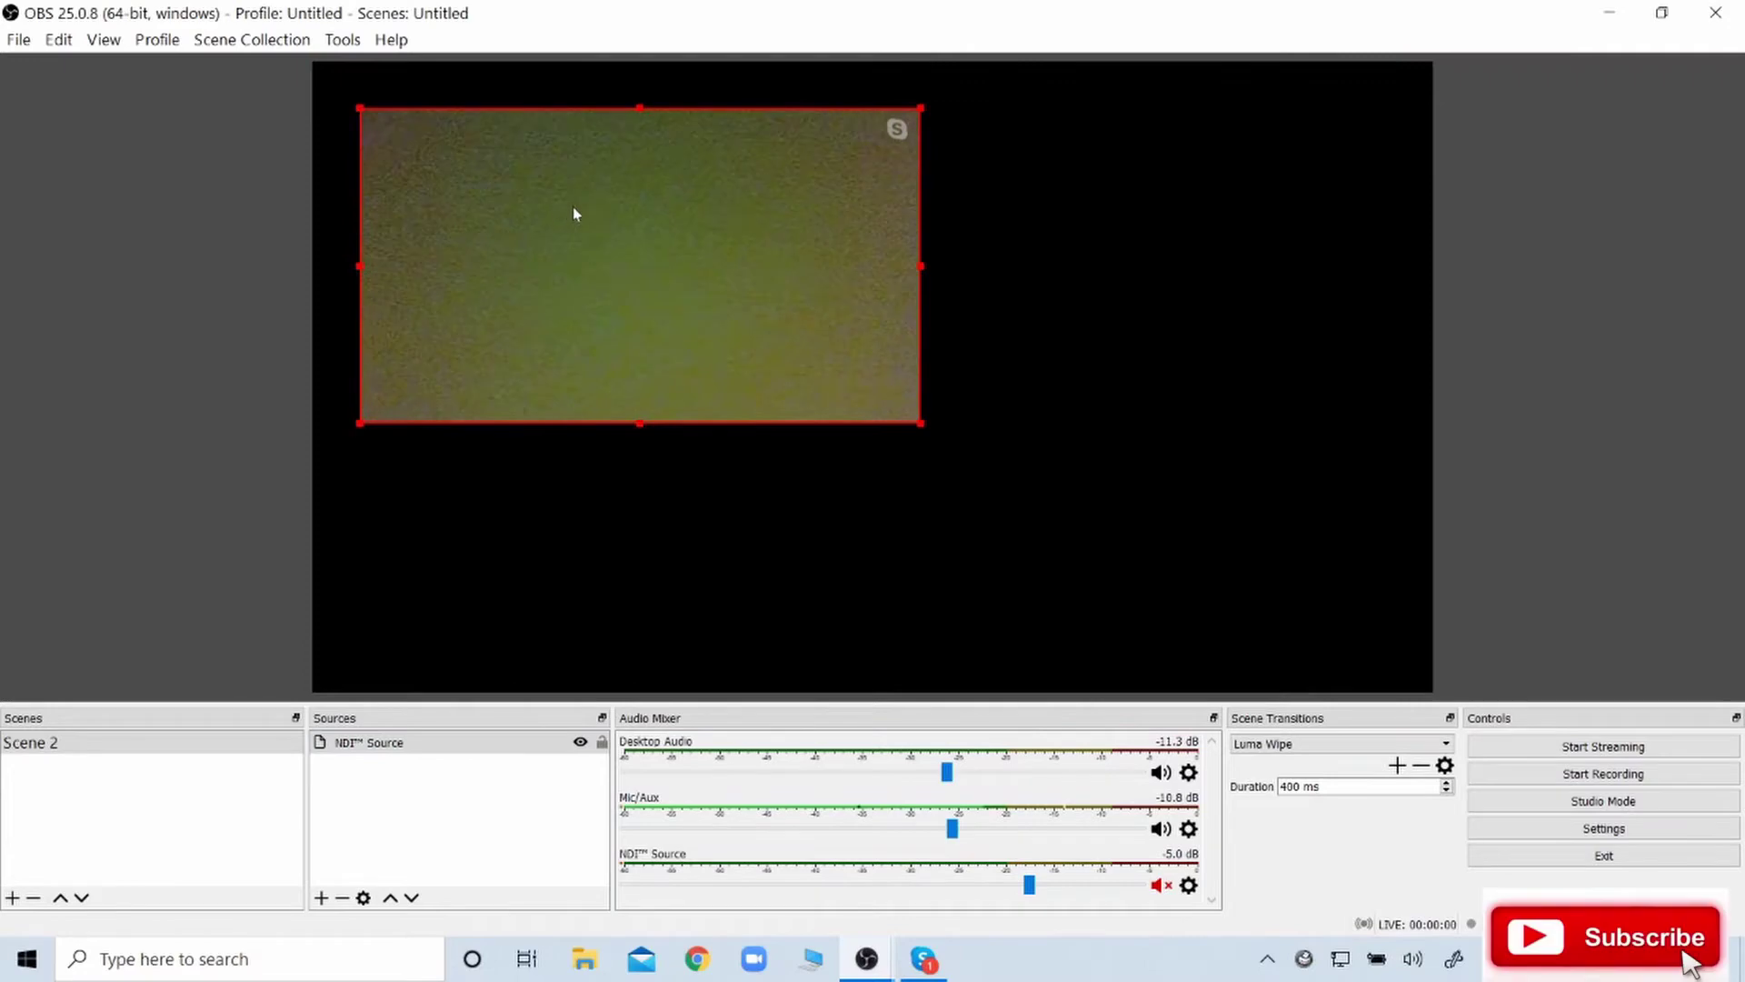
drag(585, 216, 1082, 324)
drag(859, 513, 945, 505)
Step: Add a second NDI source that uses the other Skype participant's video feed
click(321, 897)
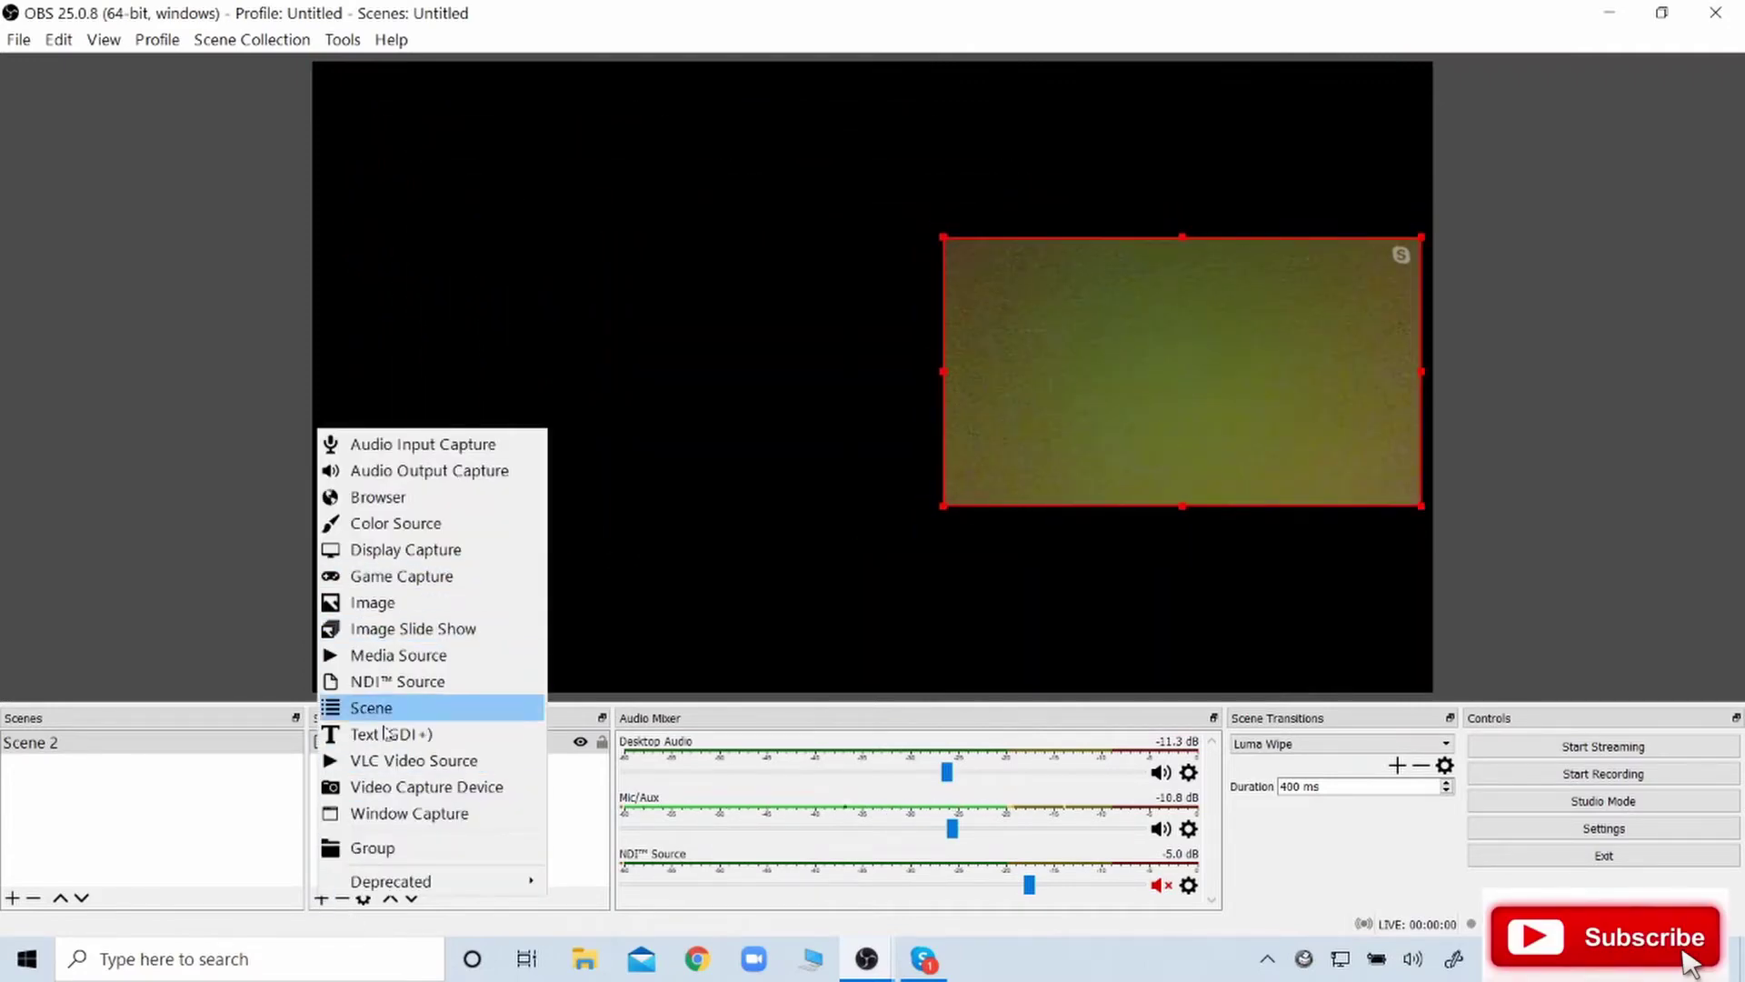
click(422, 689)
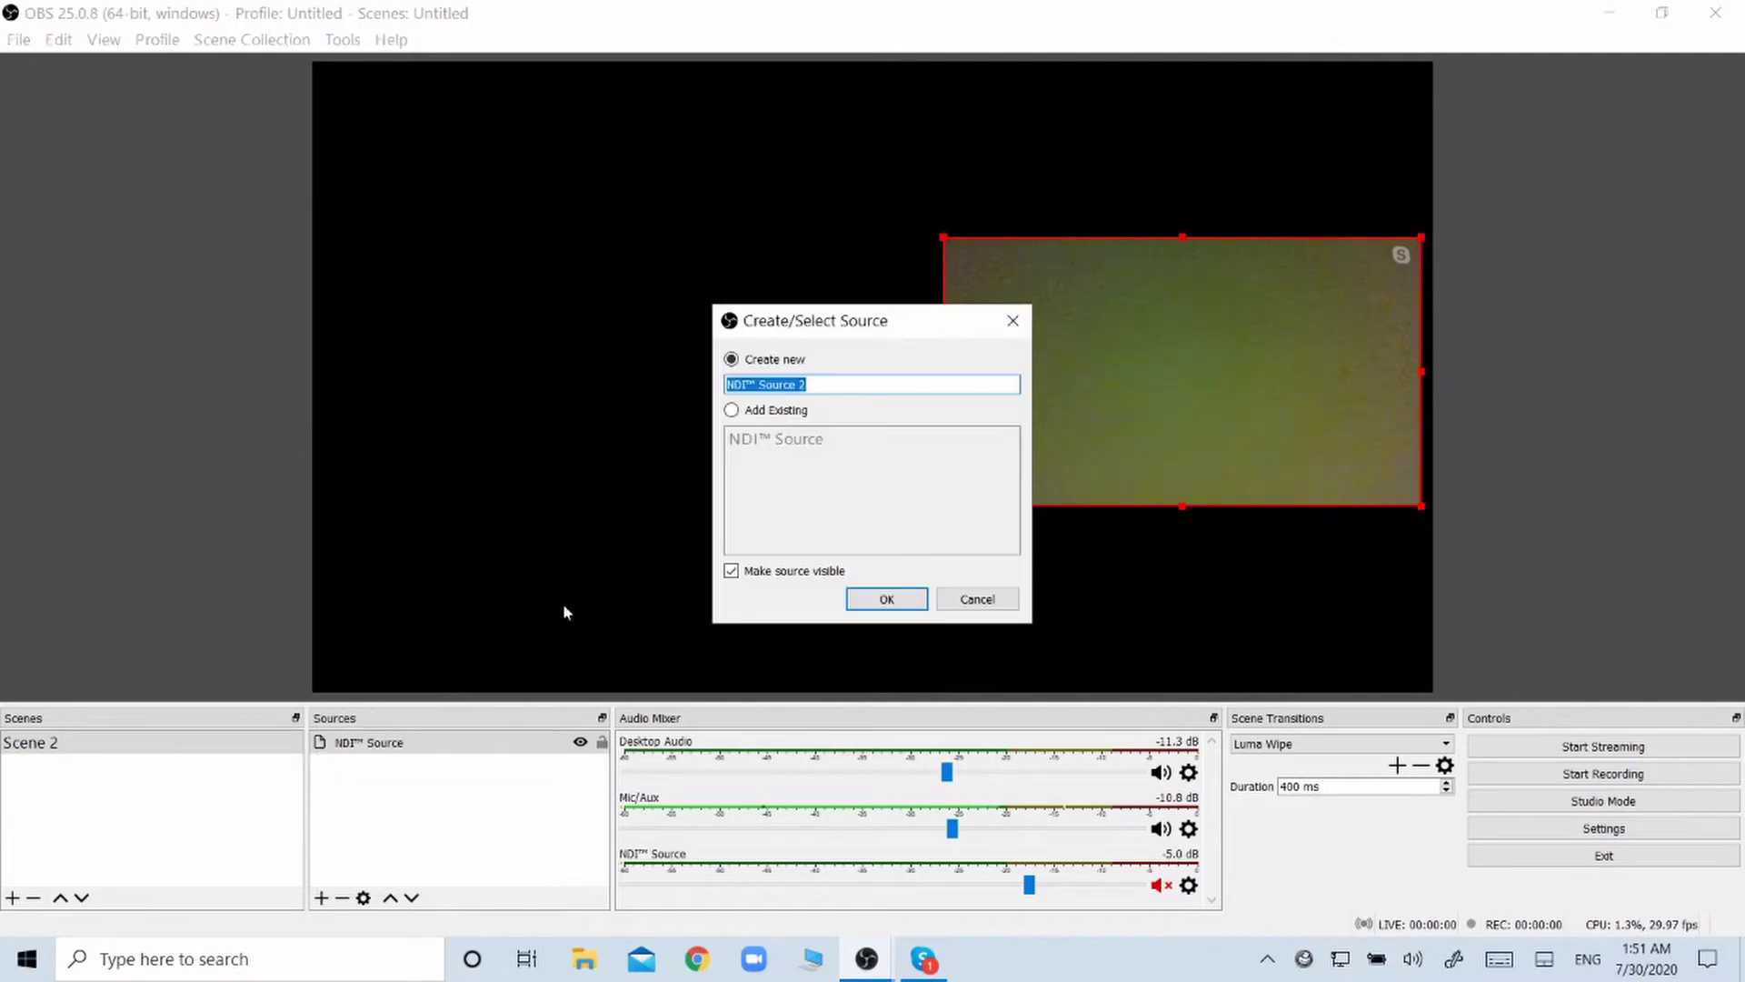
click(886, 599)
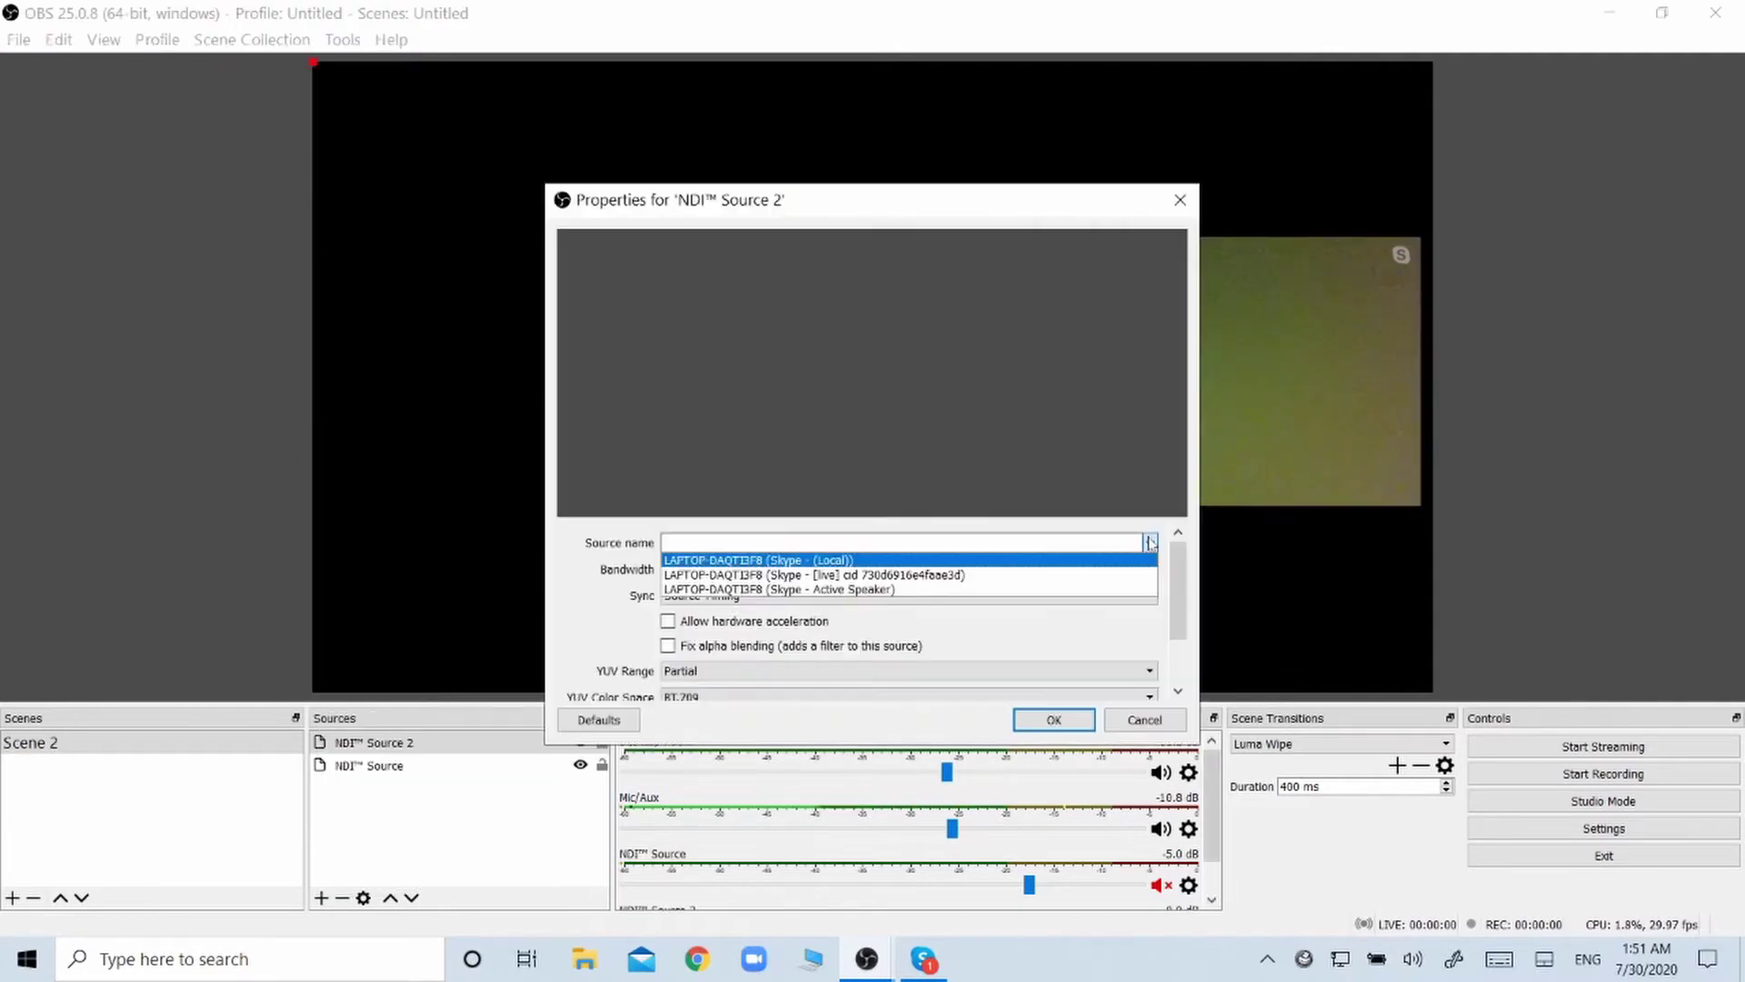
click(963, 585)
click(1053, 720)
Step: Arrange the two NDI sources side by side in the upper half of the canvas, with the second one on the left
drag(650, 271, 688, 417)
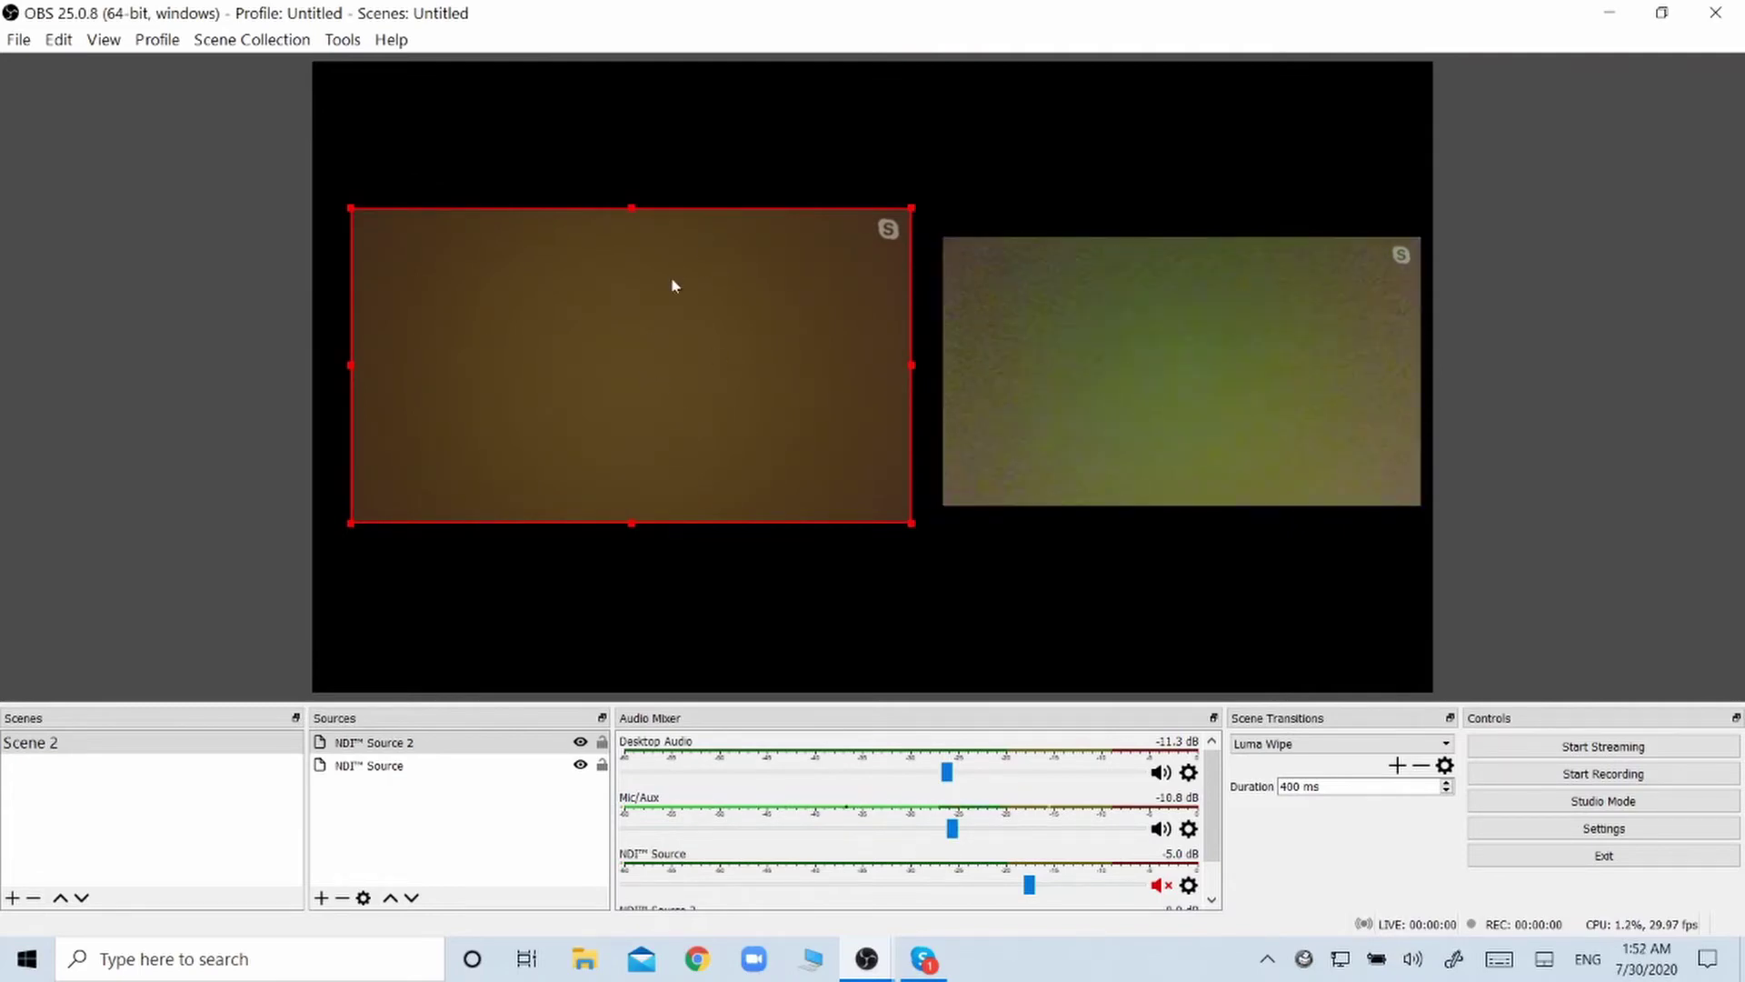
drag(661, 321, 651, 200)
drag(1136, 382, 1120, 261)
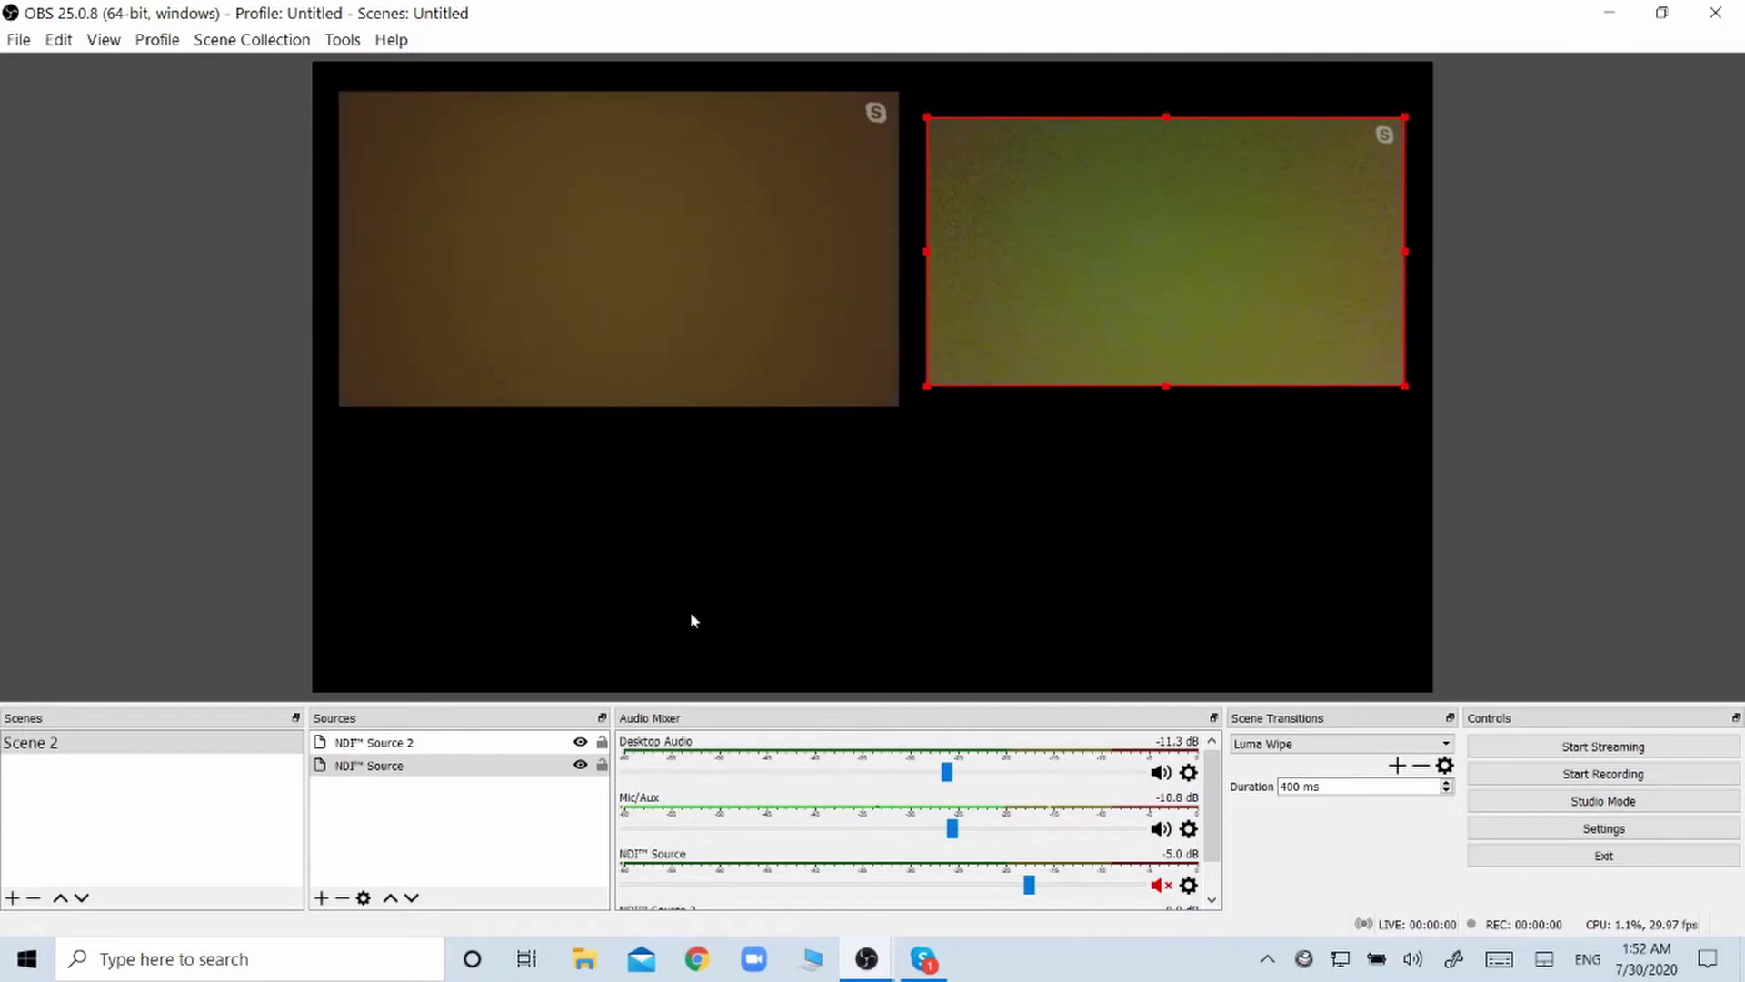
Step: Move OBS and Skype out of the way and start a Zoom meeting with HD WebCam as its camera
click(1662, 12)
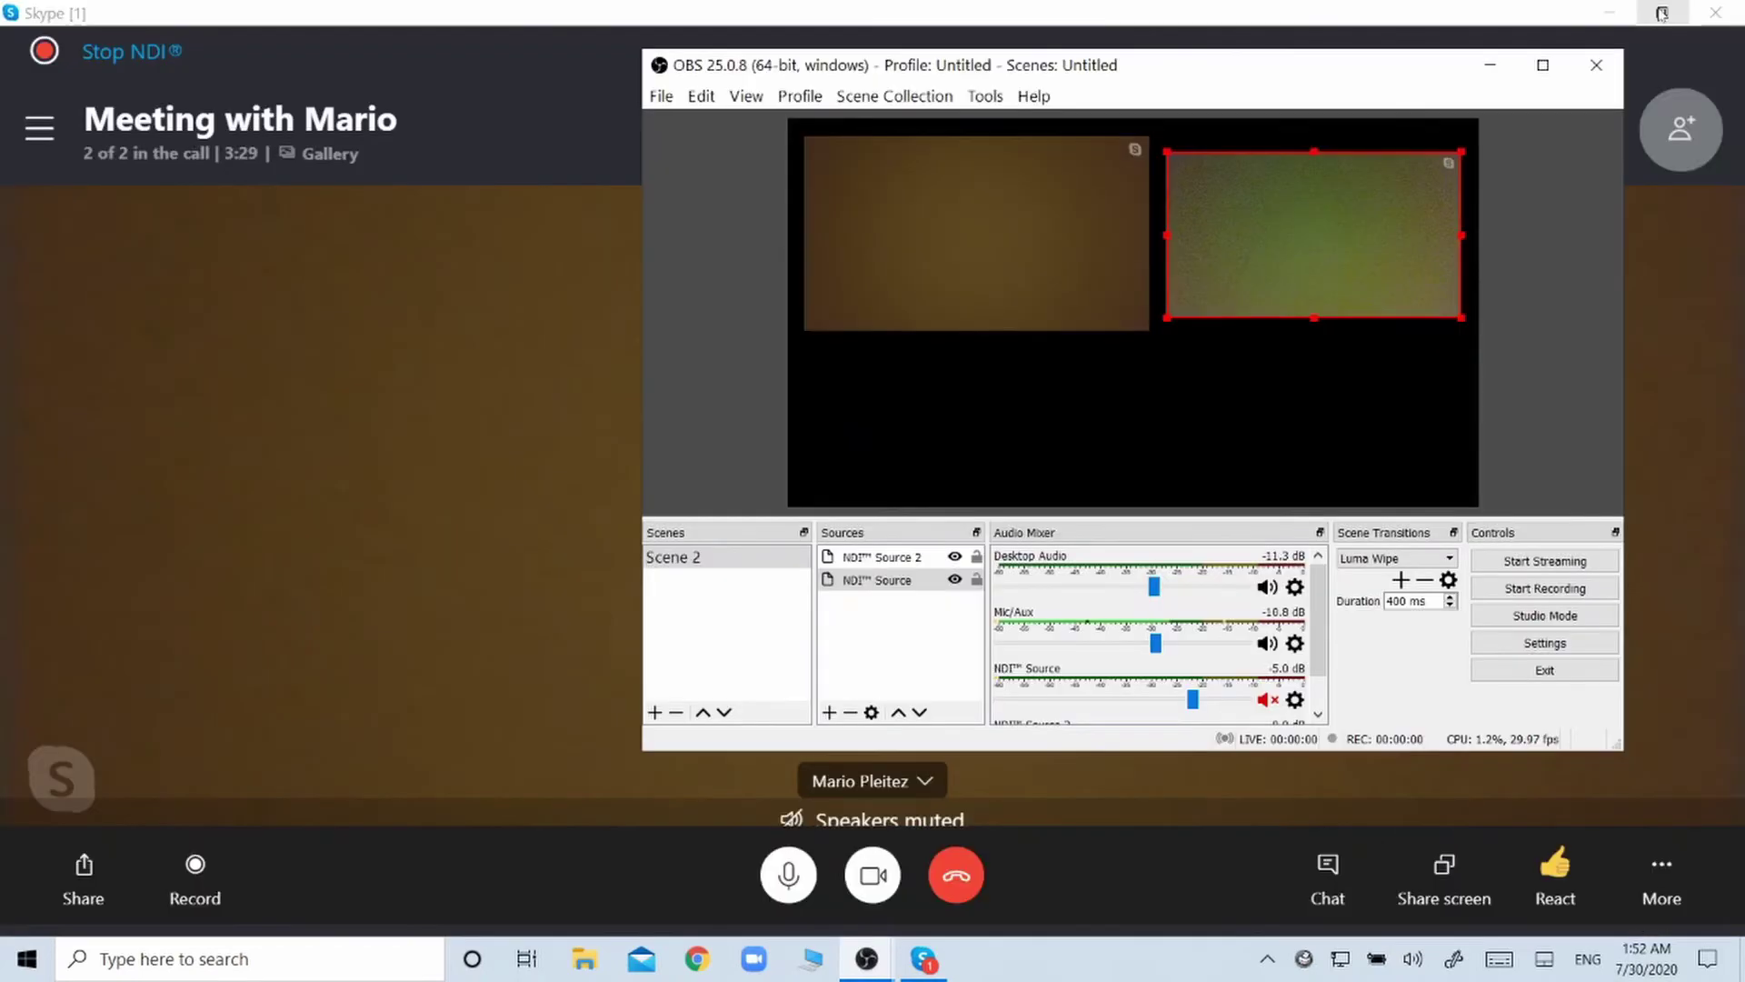
click(1609, 13)
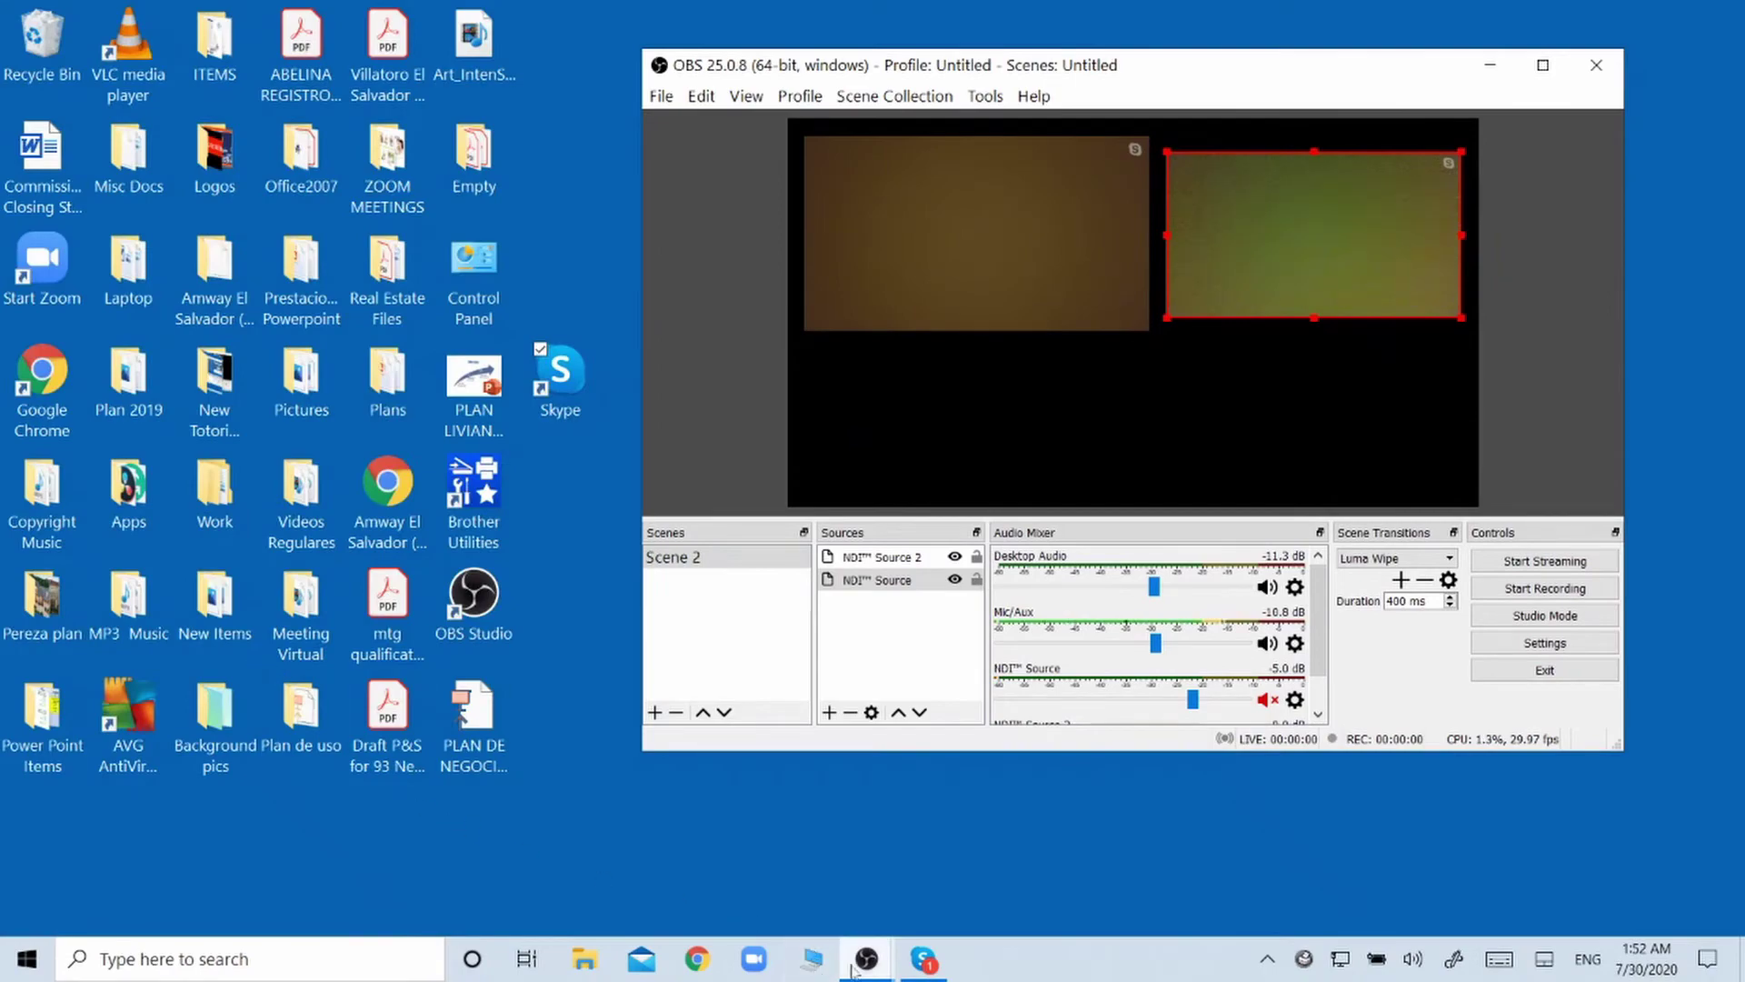
click(754, 959)
key(Return)
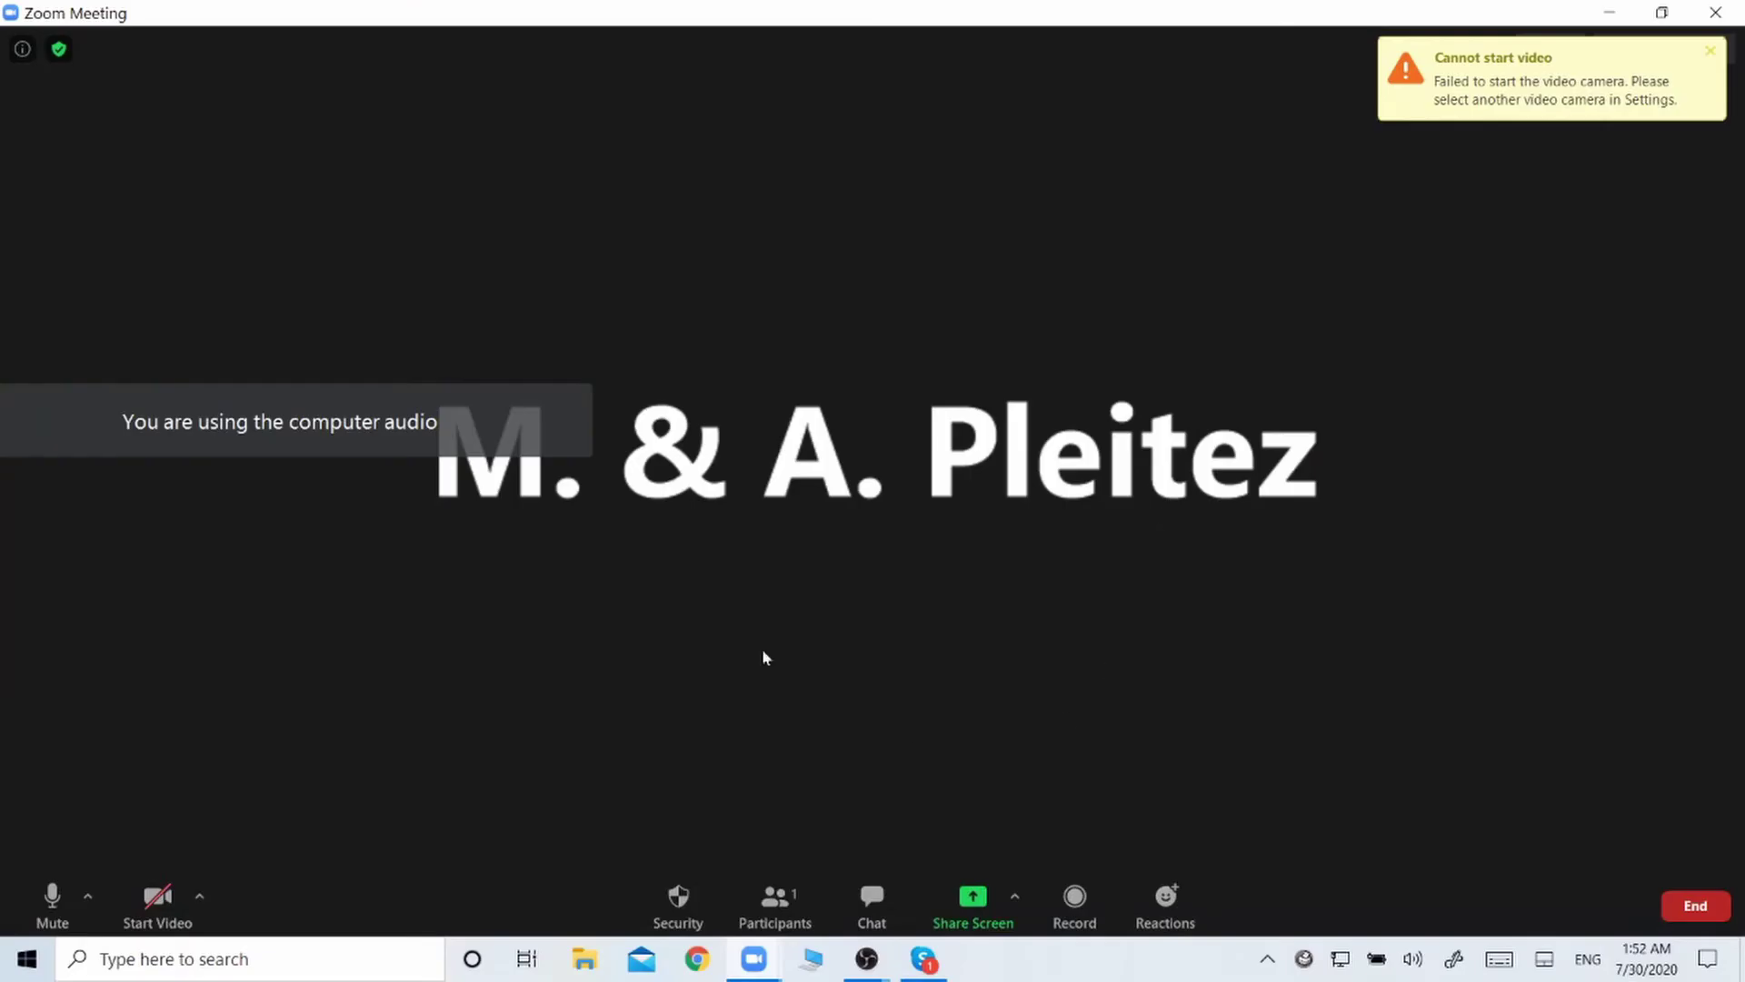
click(200, 896)
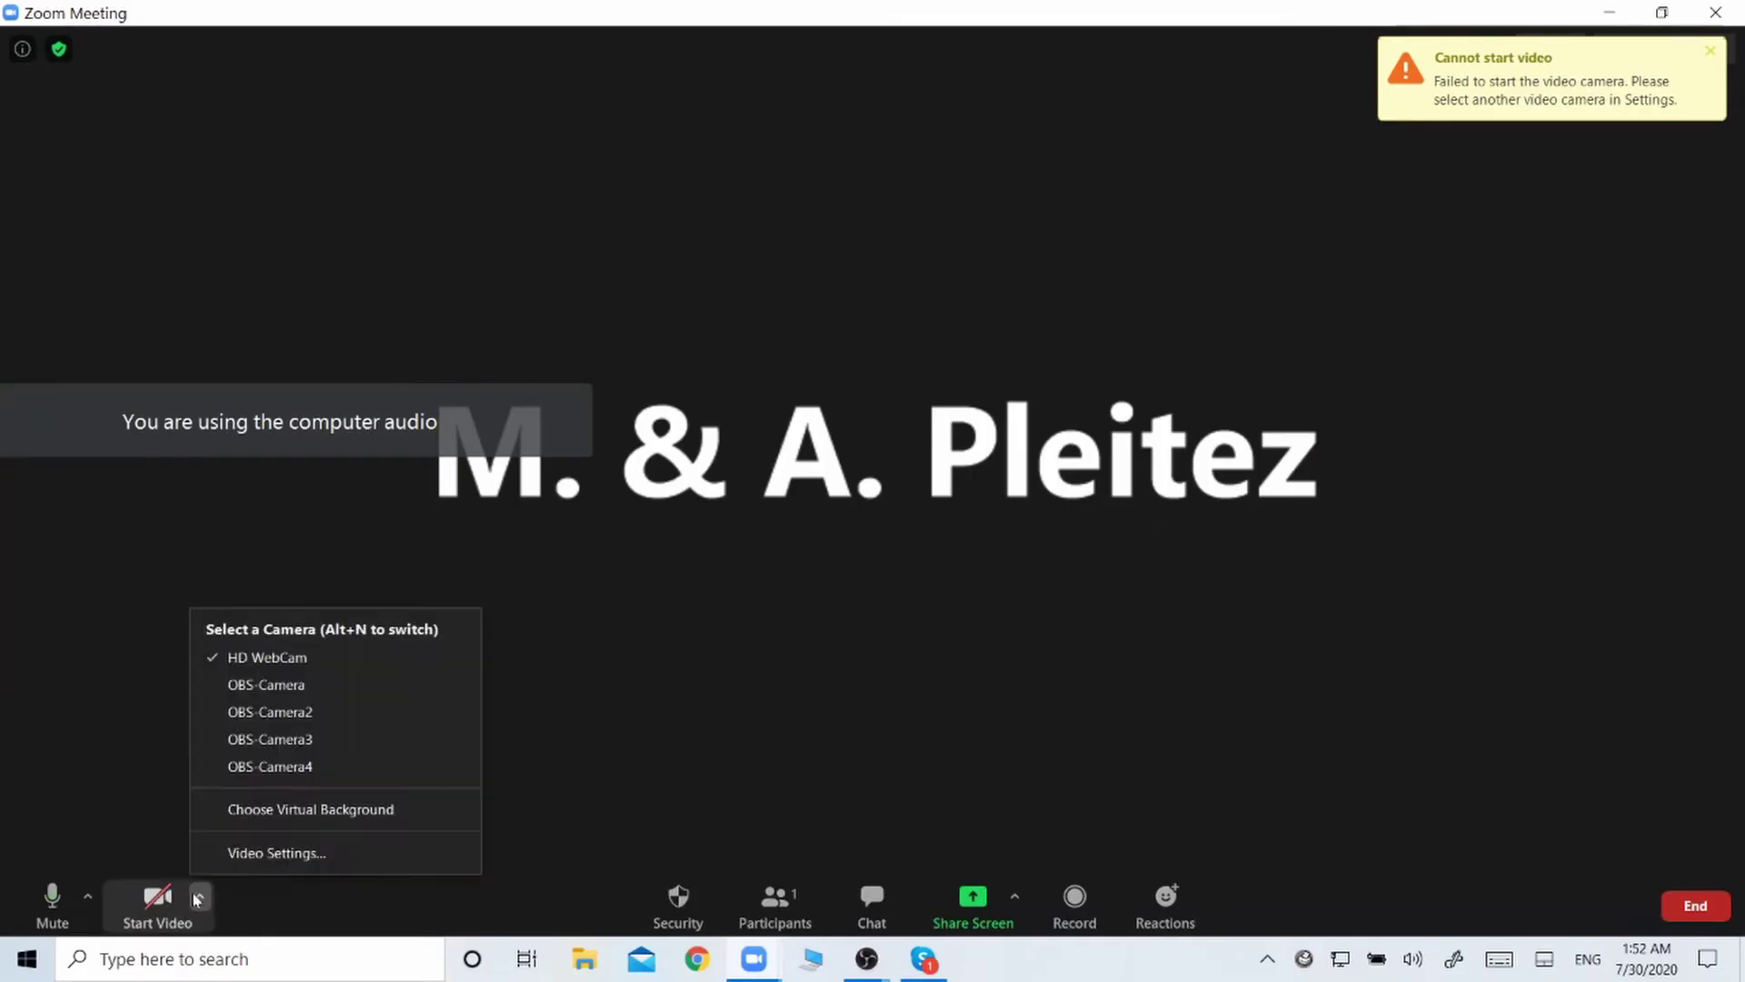
click(295, 667)
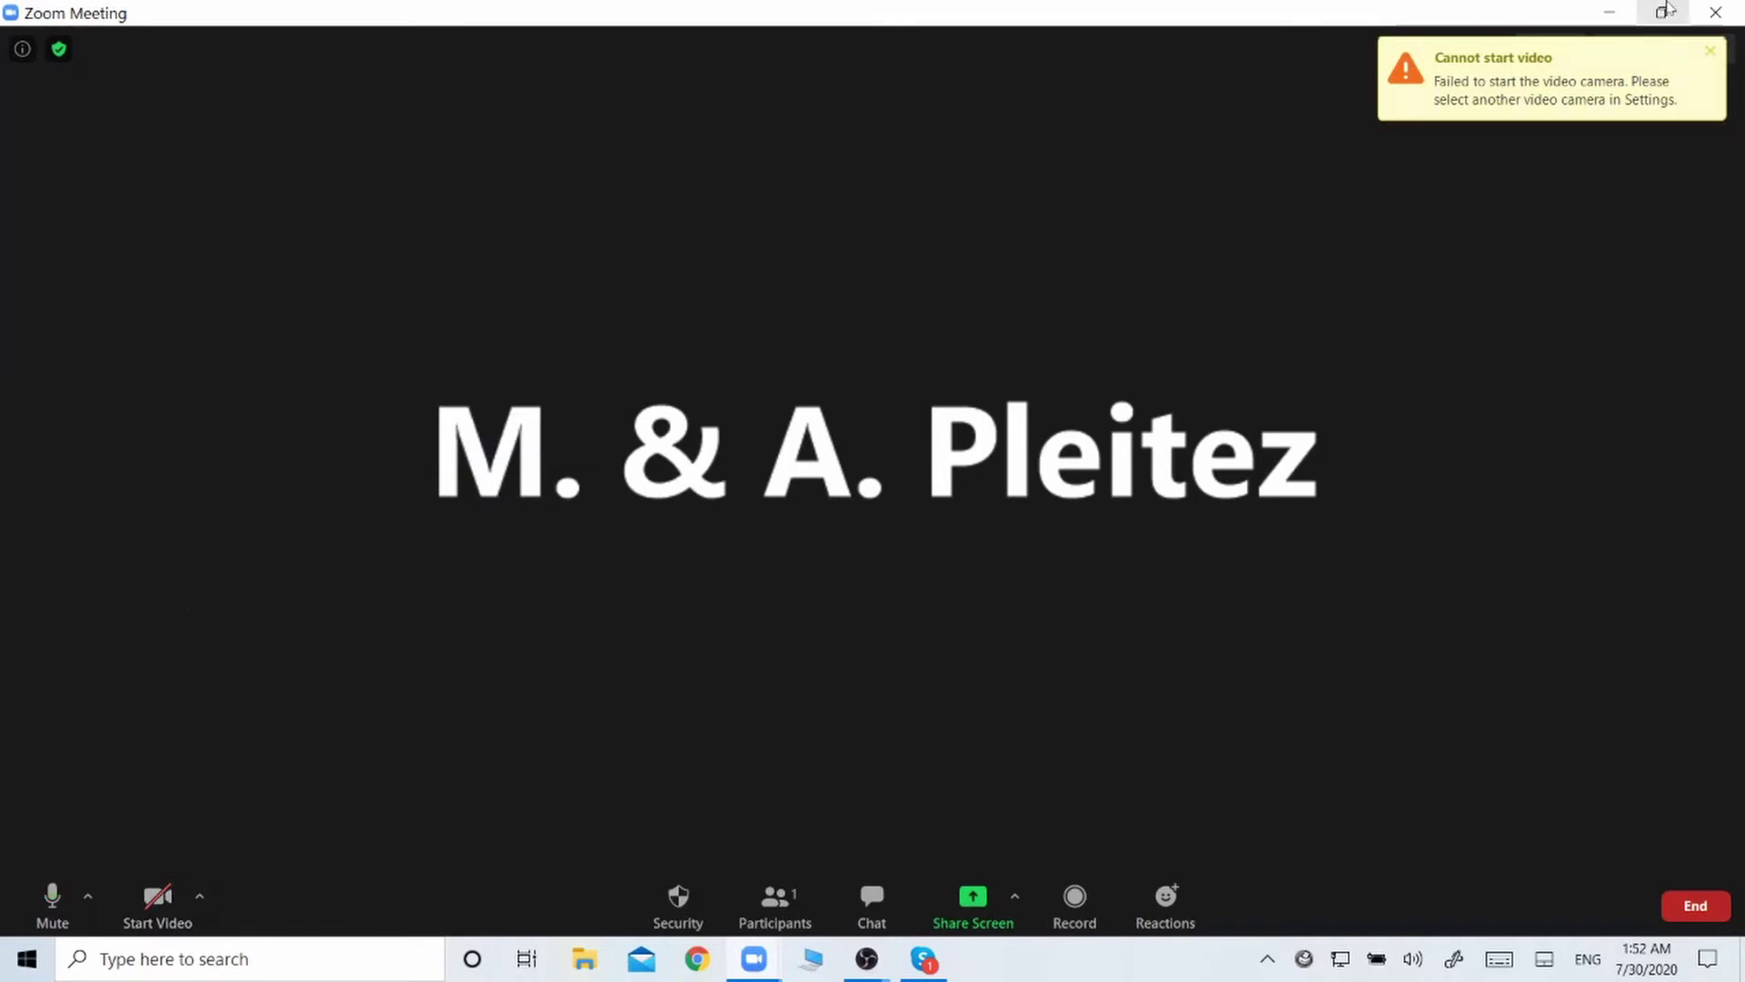
Step: Shrink the Zoom meeting window and put away the Zoom home window to uncover OBS
click(1663, 12)
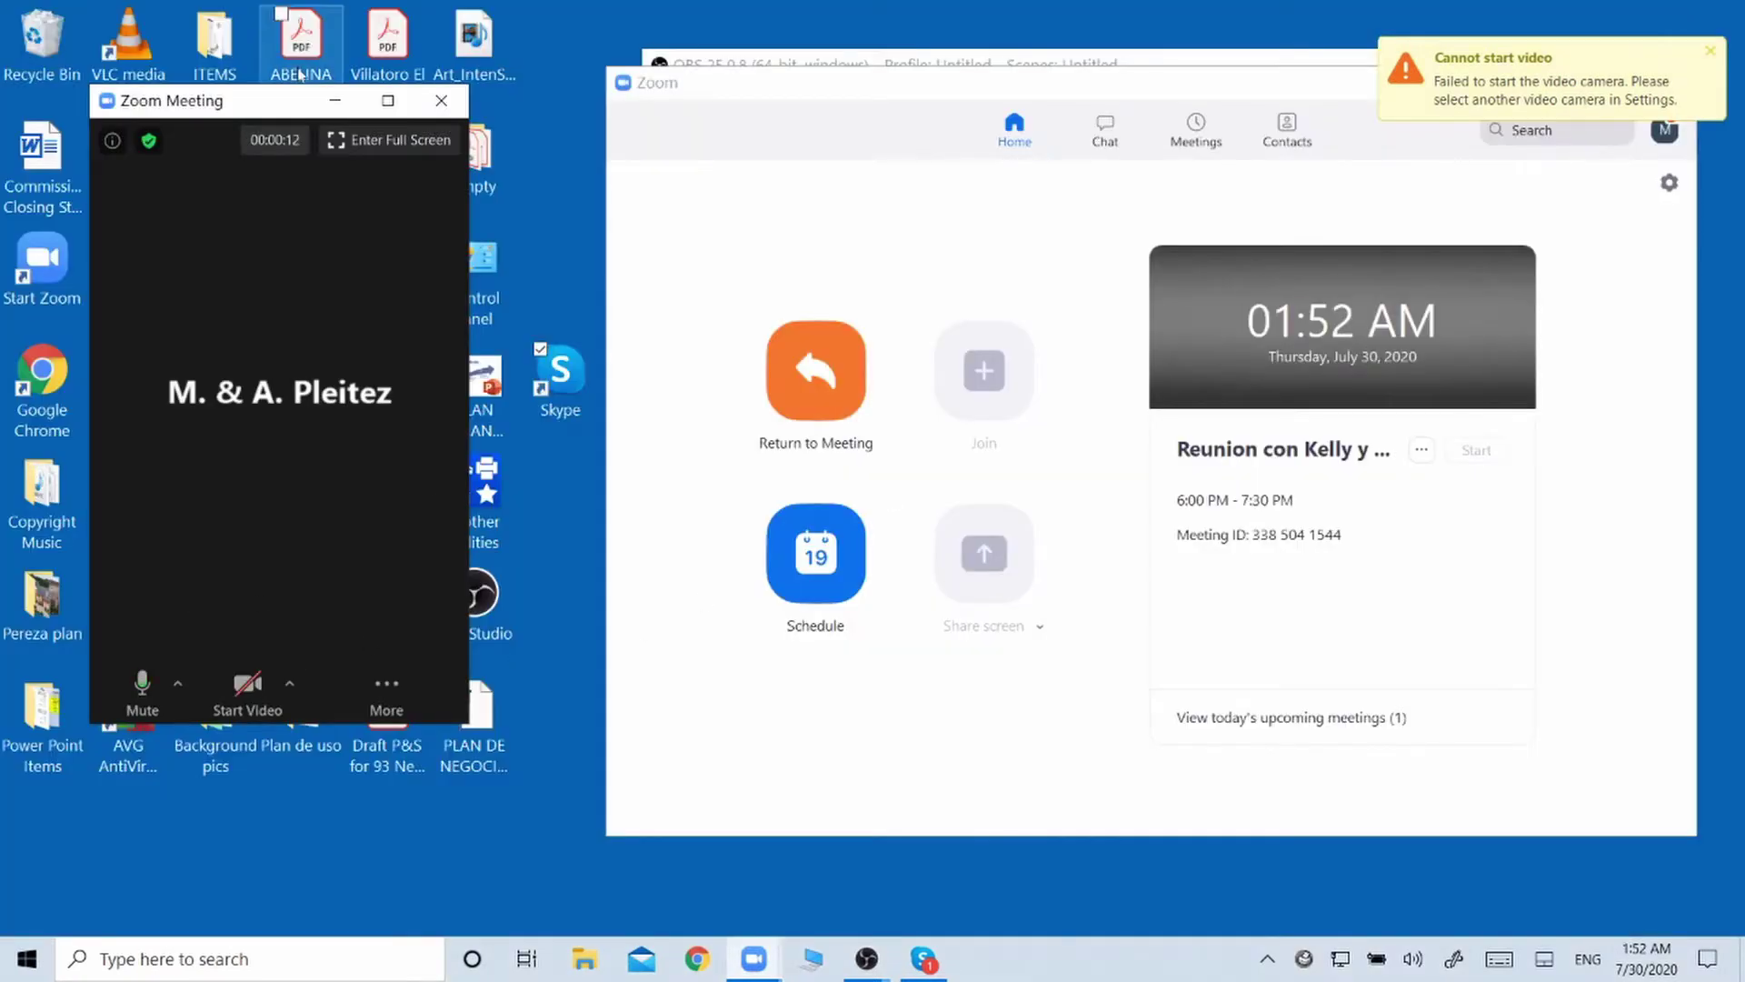
drag(1688, 125, 1603, 309)
click(1591, 269)
click(421, 146)
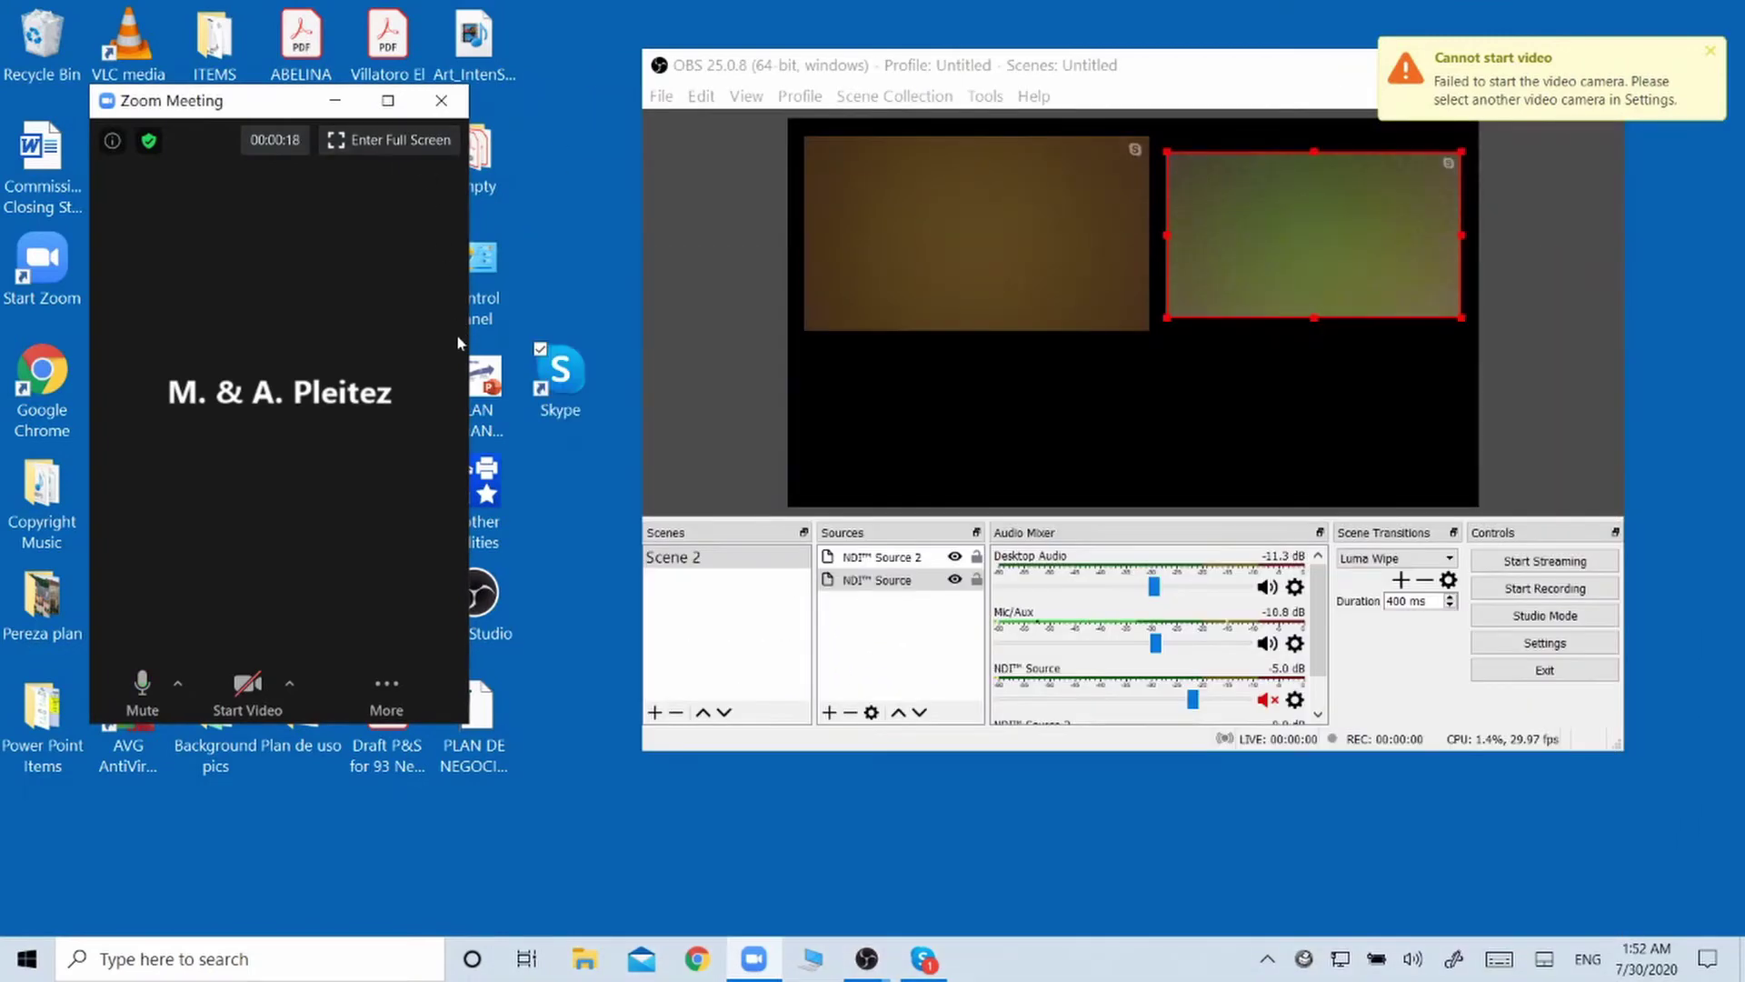
Step: Return to OBS, add a Window Capture of the Zoom meeting, and shrink it into the lower-left part of the canvas
mouse_move(877, 970)
click(1000, 841)
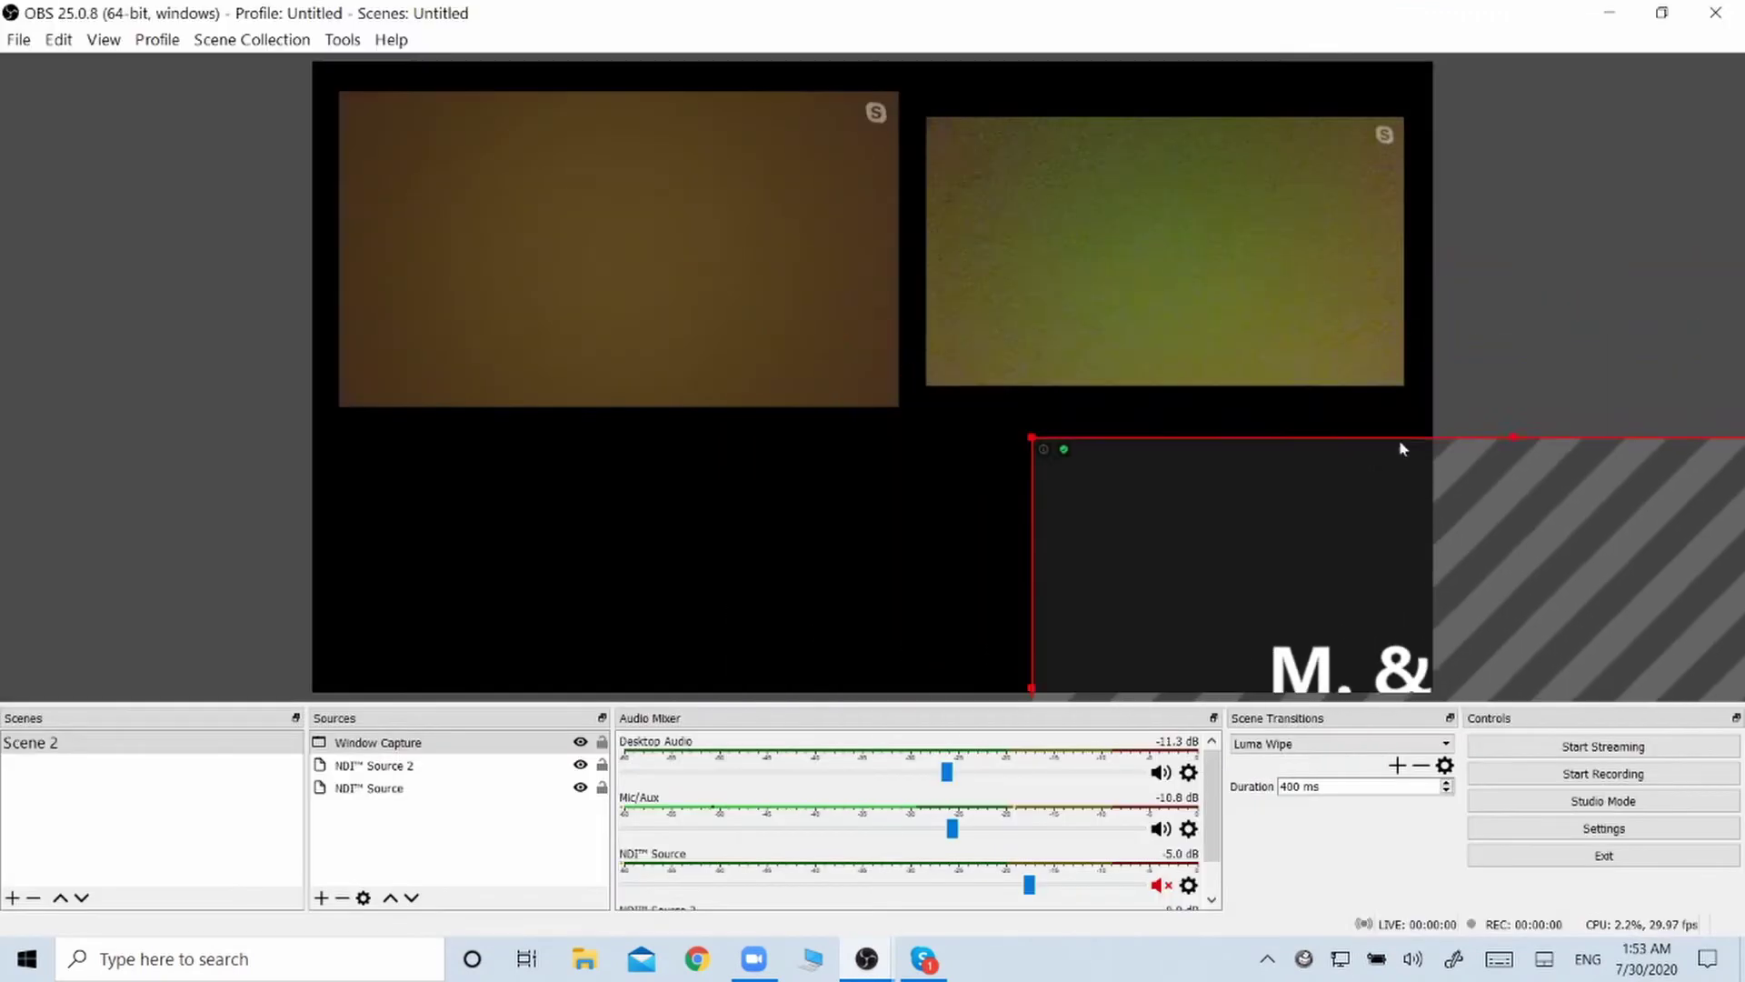
drag(1399, 448, 701, 281)
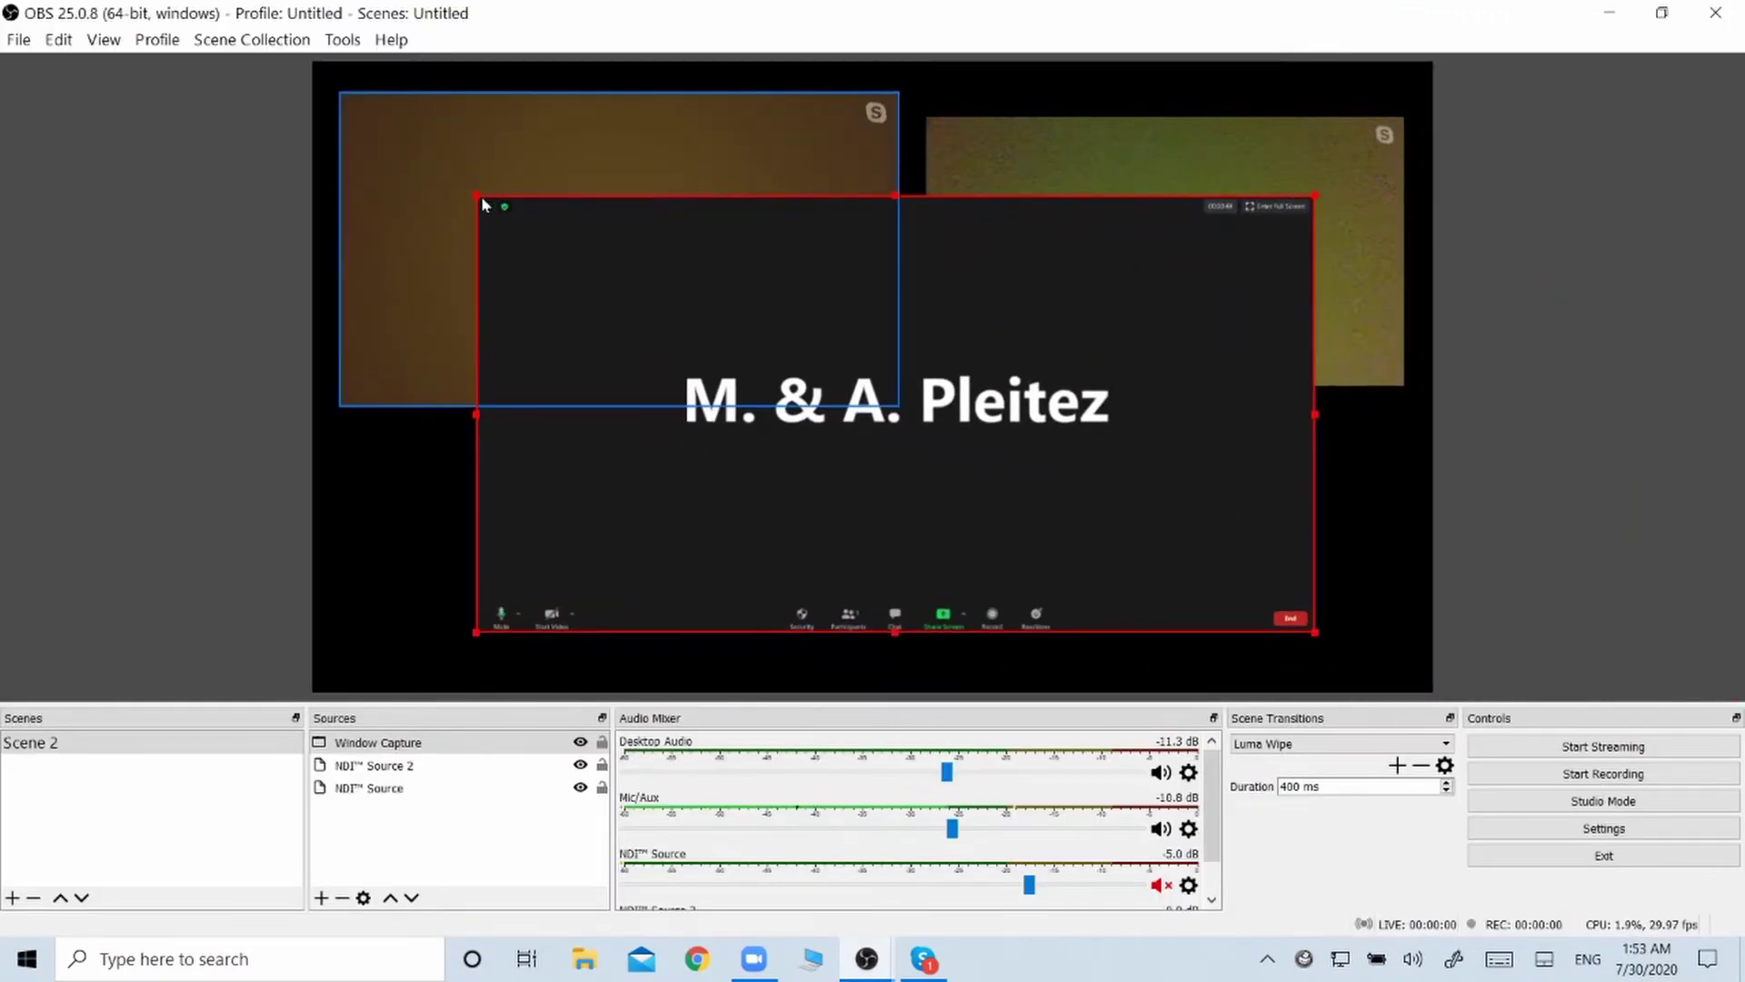
drag(489, 204, 908, 379)
drag(1129, 539, 934, 586)
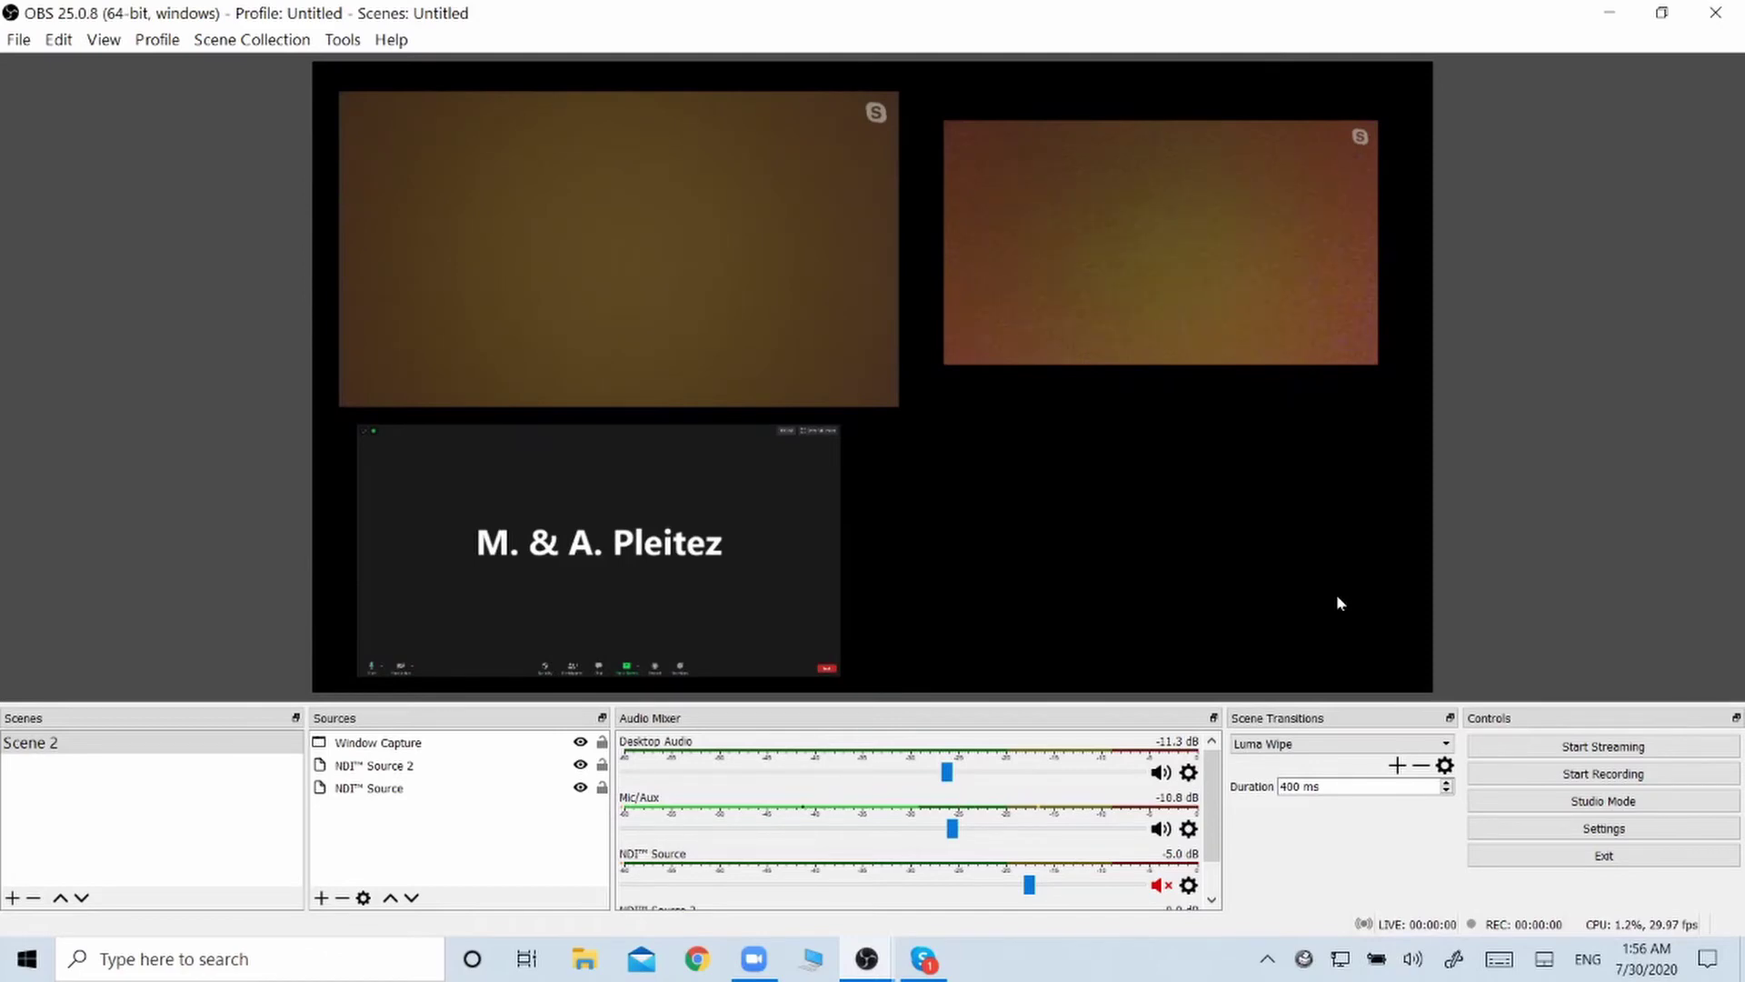
Step: Add a new Video Capture Device source to the scene with its default name and settings
click(323, 897)
click(388, 785)
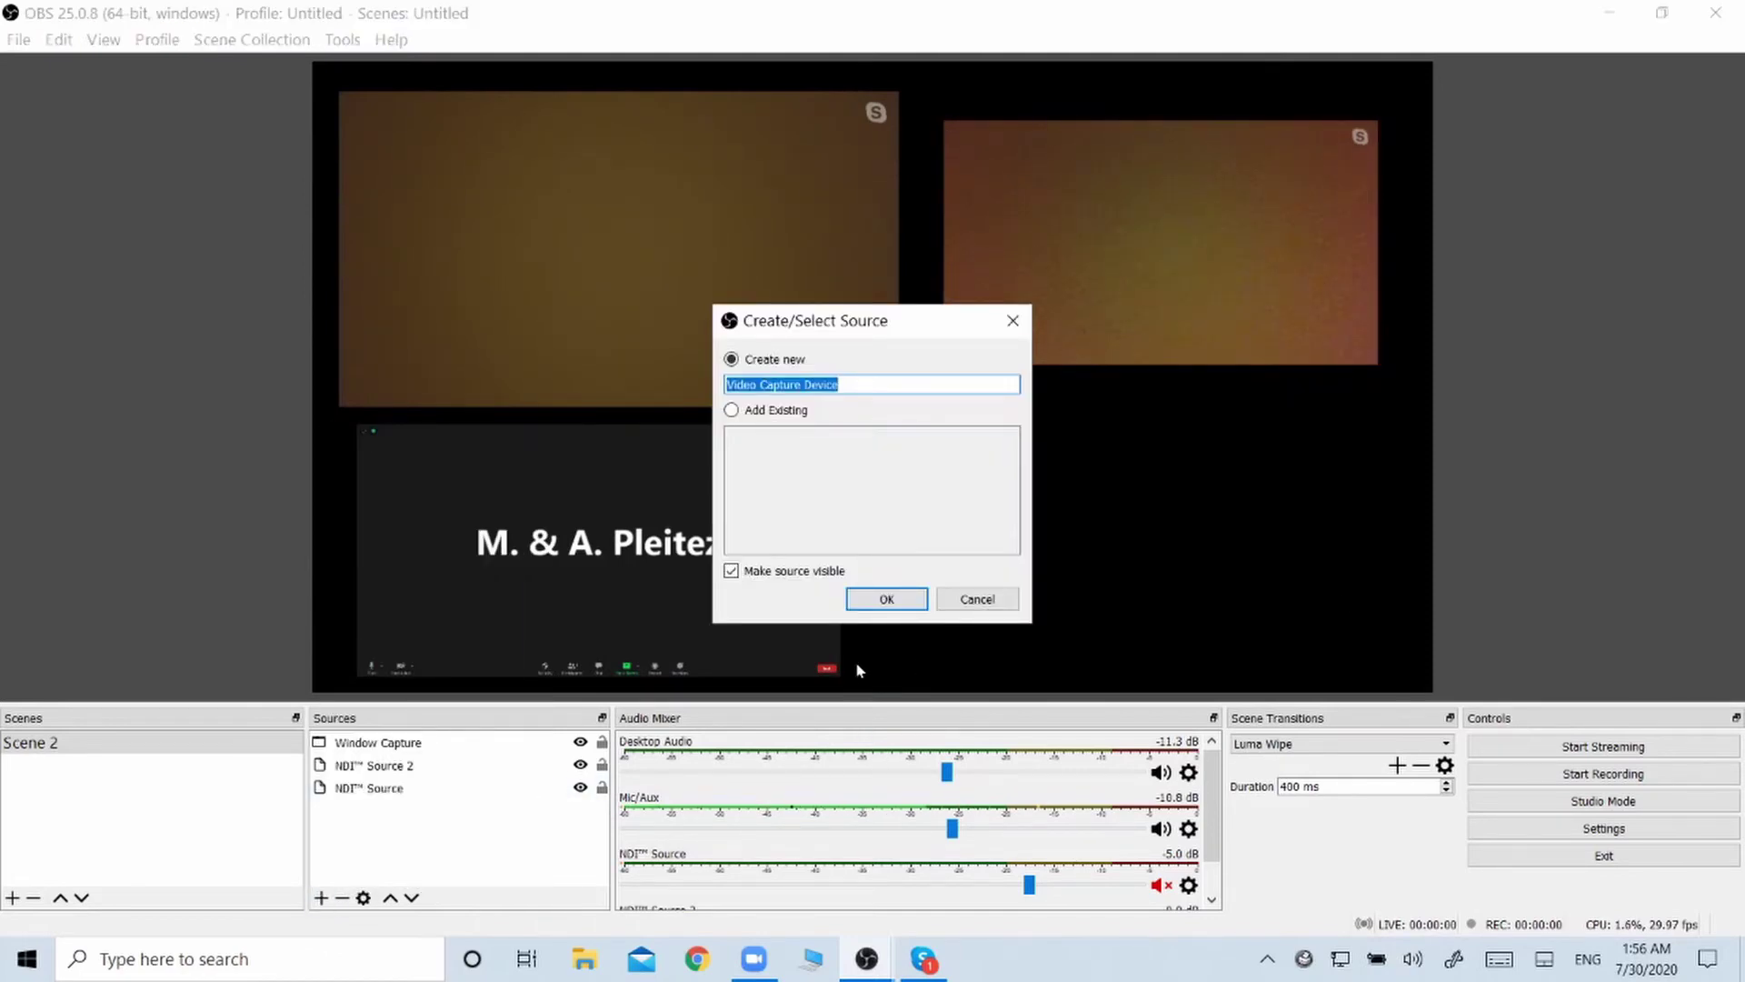
click(886, 598)
click(1052, 718)
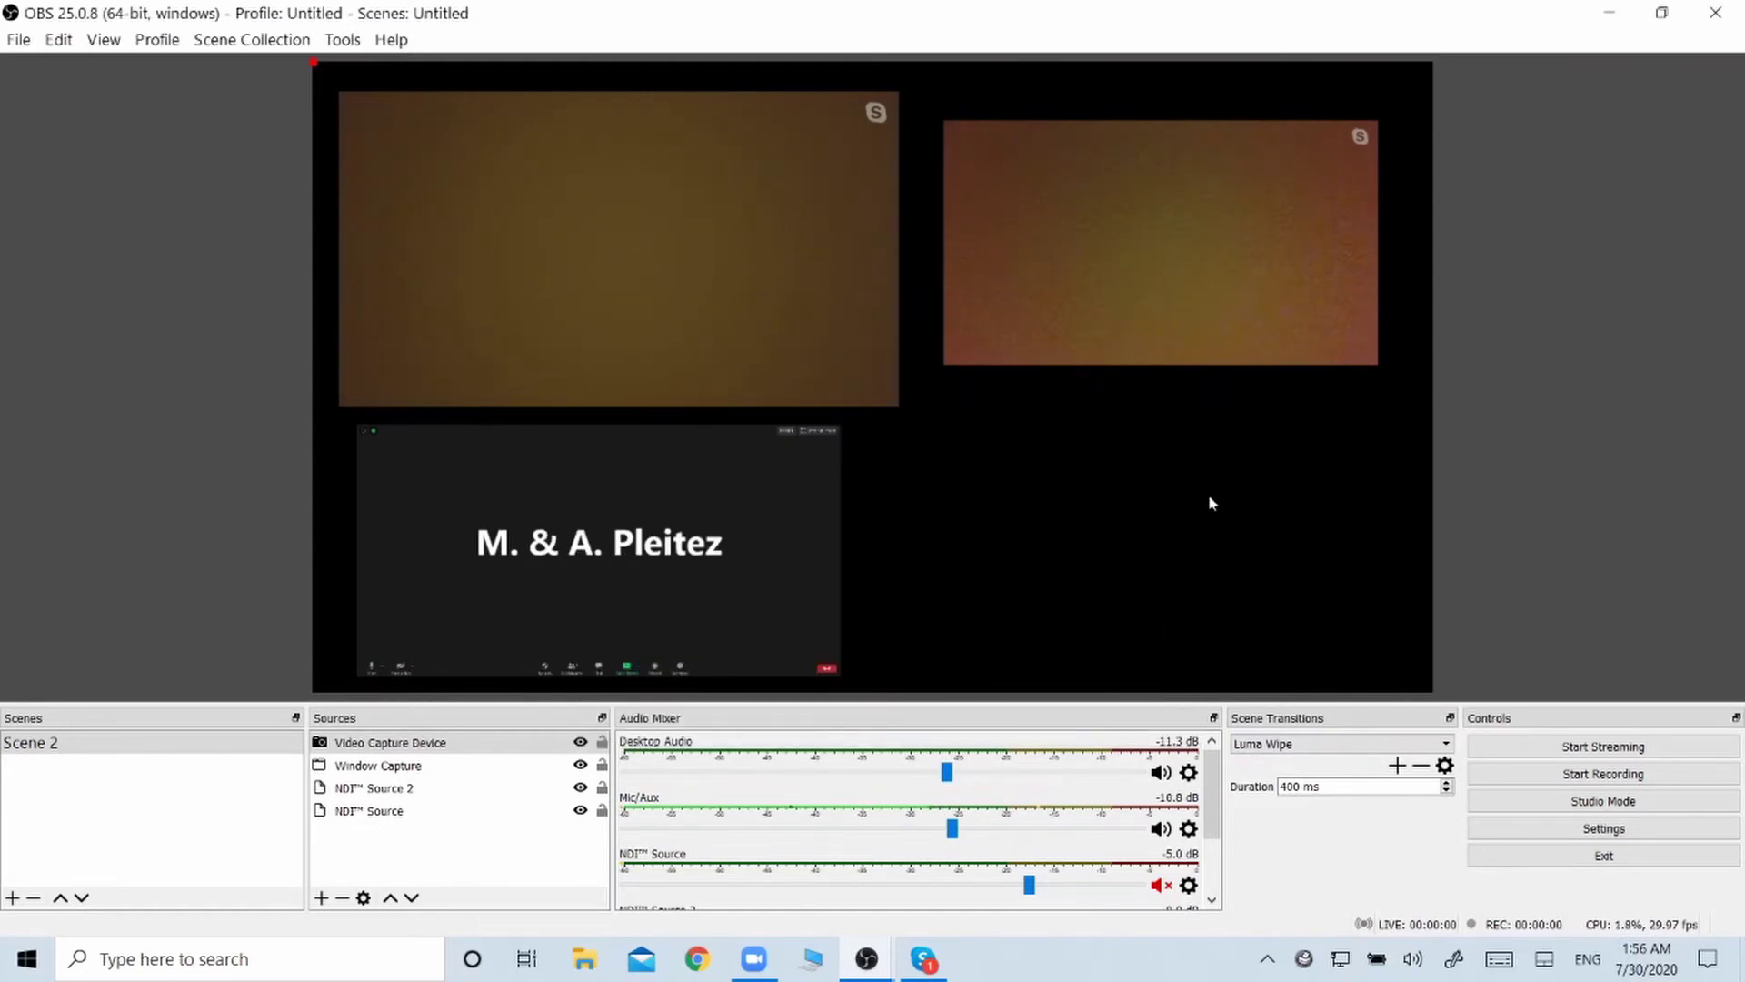
Step: Turn off the camera in the Skype call and reposition the local Skype NDI source at the canvas's upper right in OBS
click(924, 959)
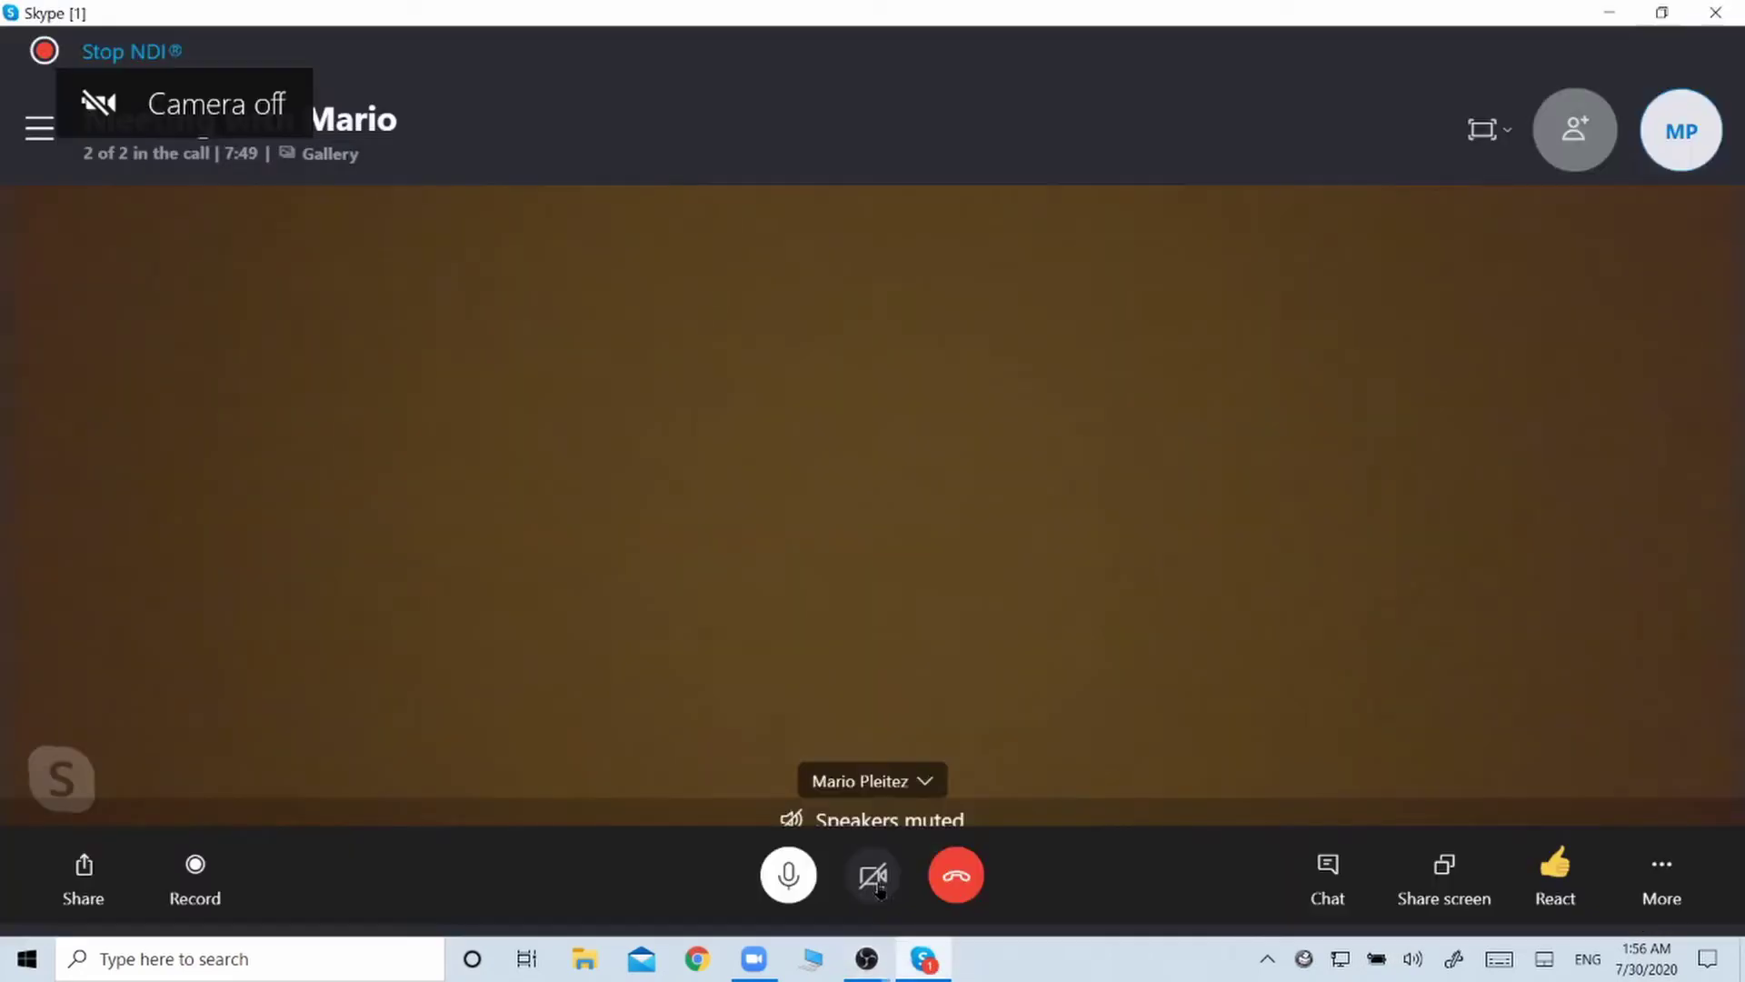
click(1609, 13)
drag(1375, 434, 1153, 234)
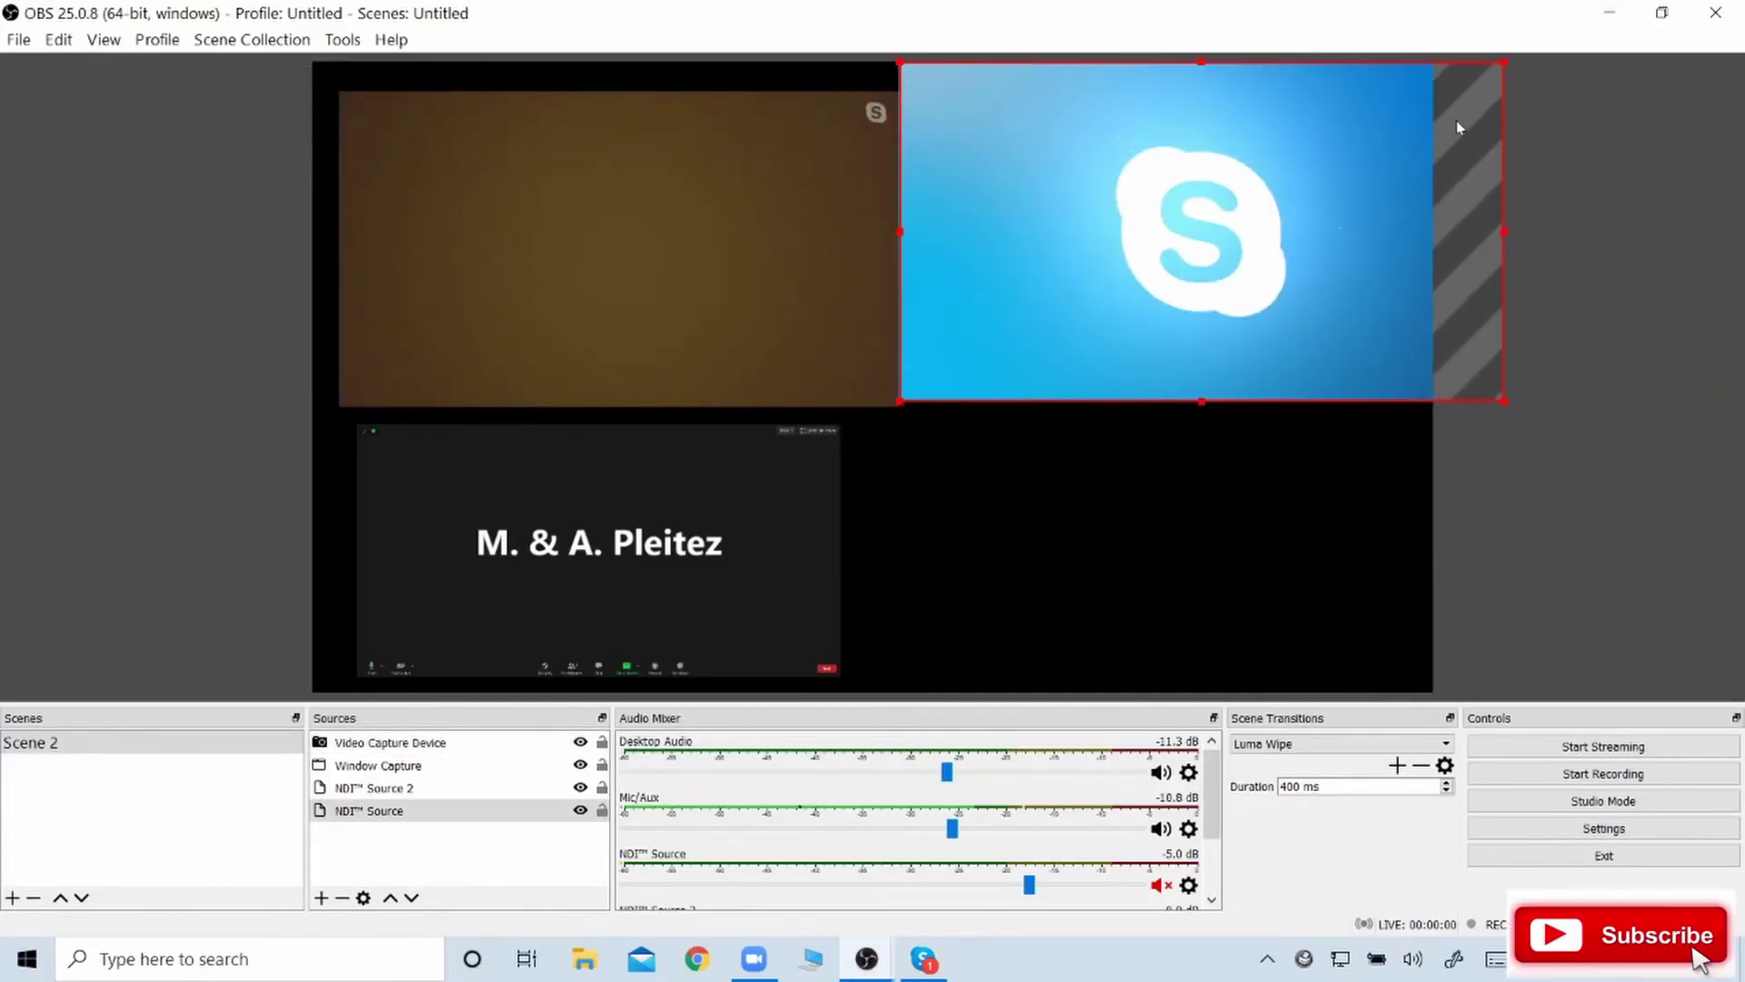
Step: Reopen and accept the Video Capture Device properties, then shrink its picture into the lower-right part of the canvas
double_click(391, 742)
click(1051, 722)
drag(313, 62, 1073, 427)
drag(1177, 529, 1171, 577)
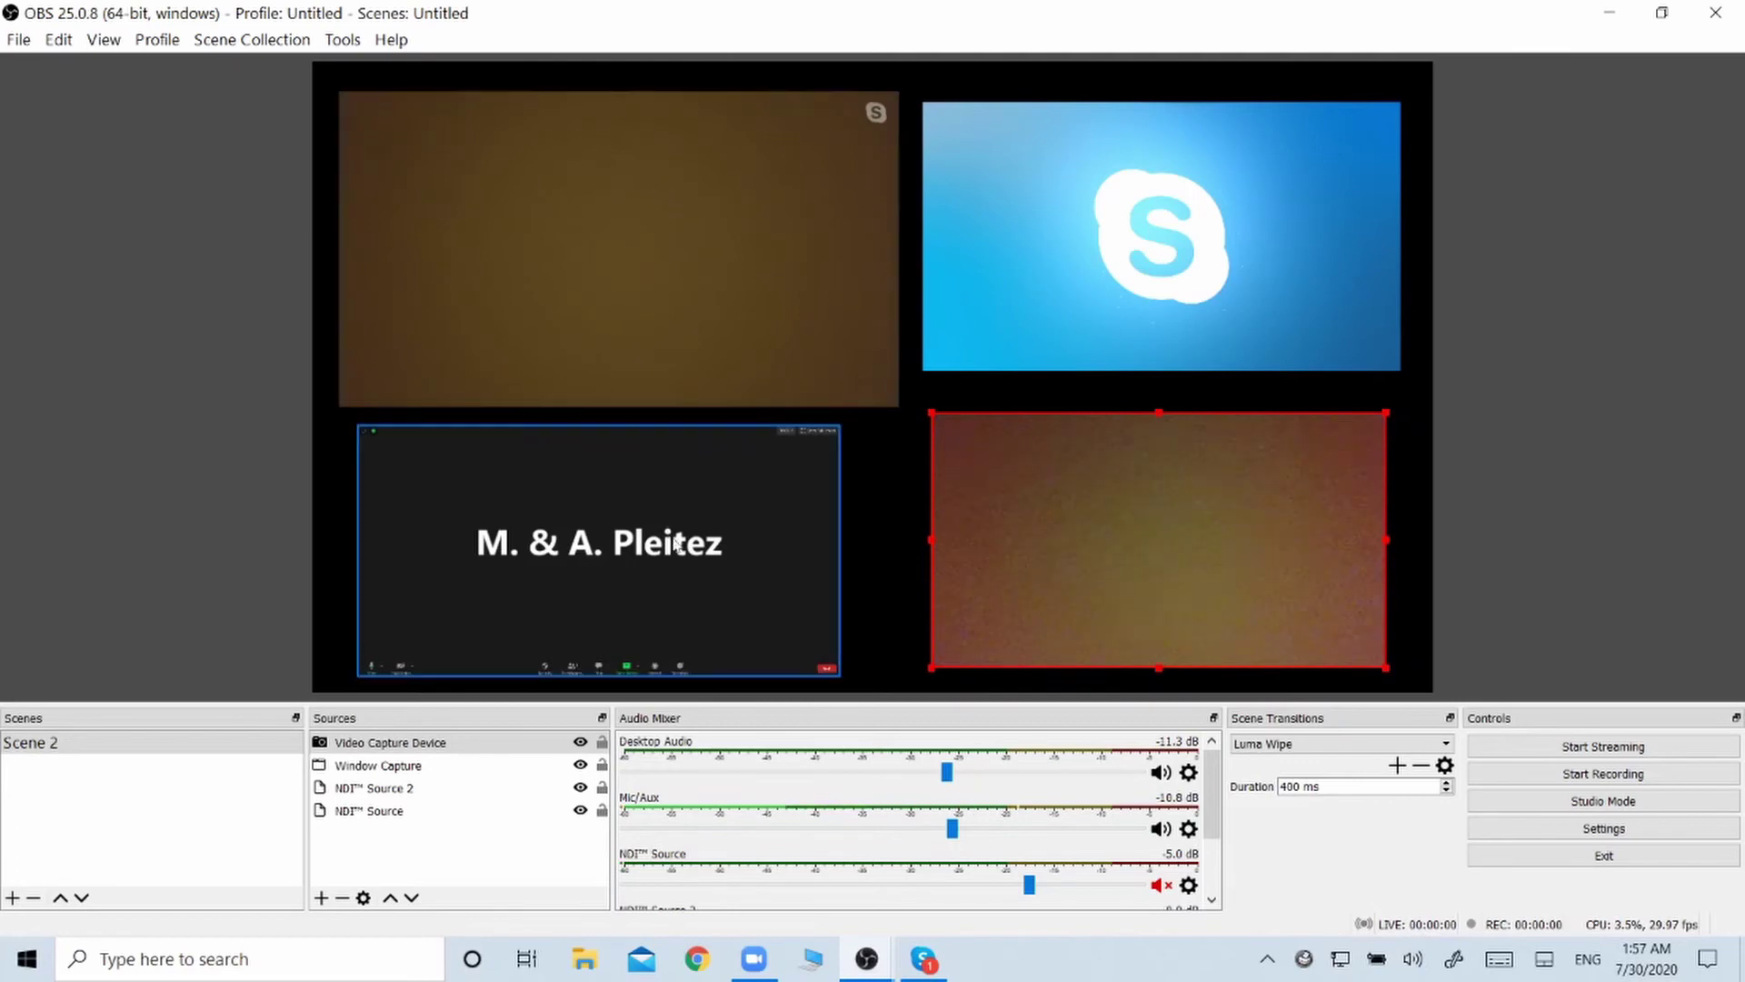
click(1425, 288)
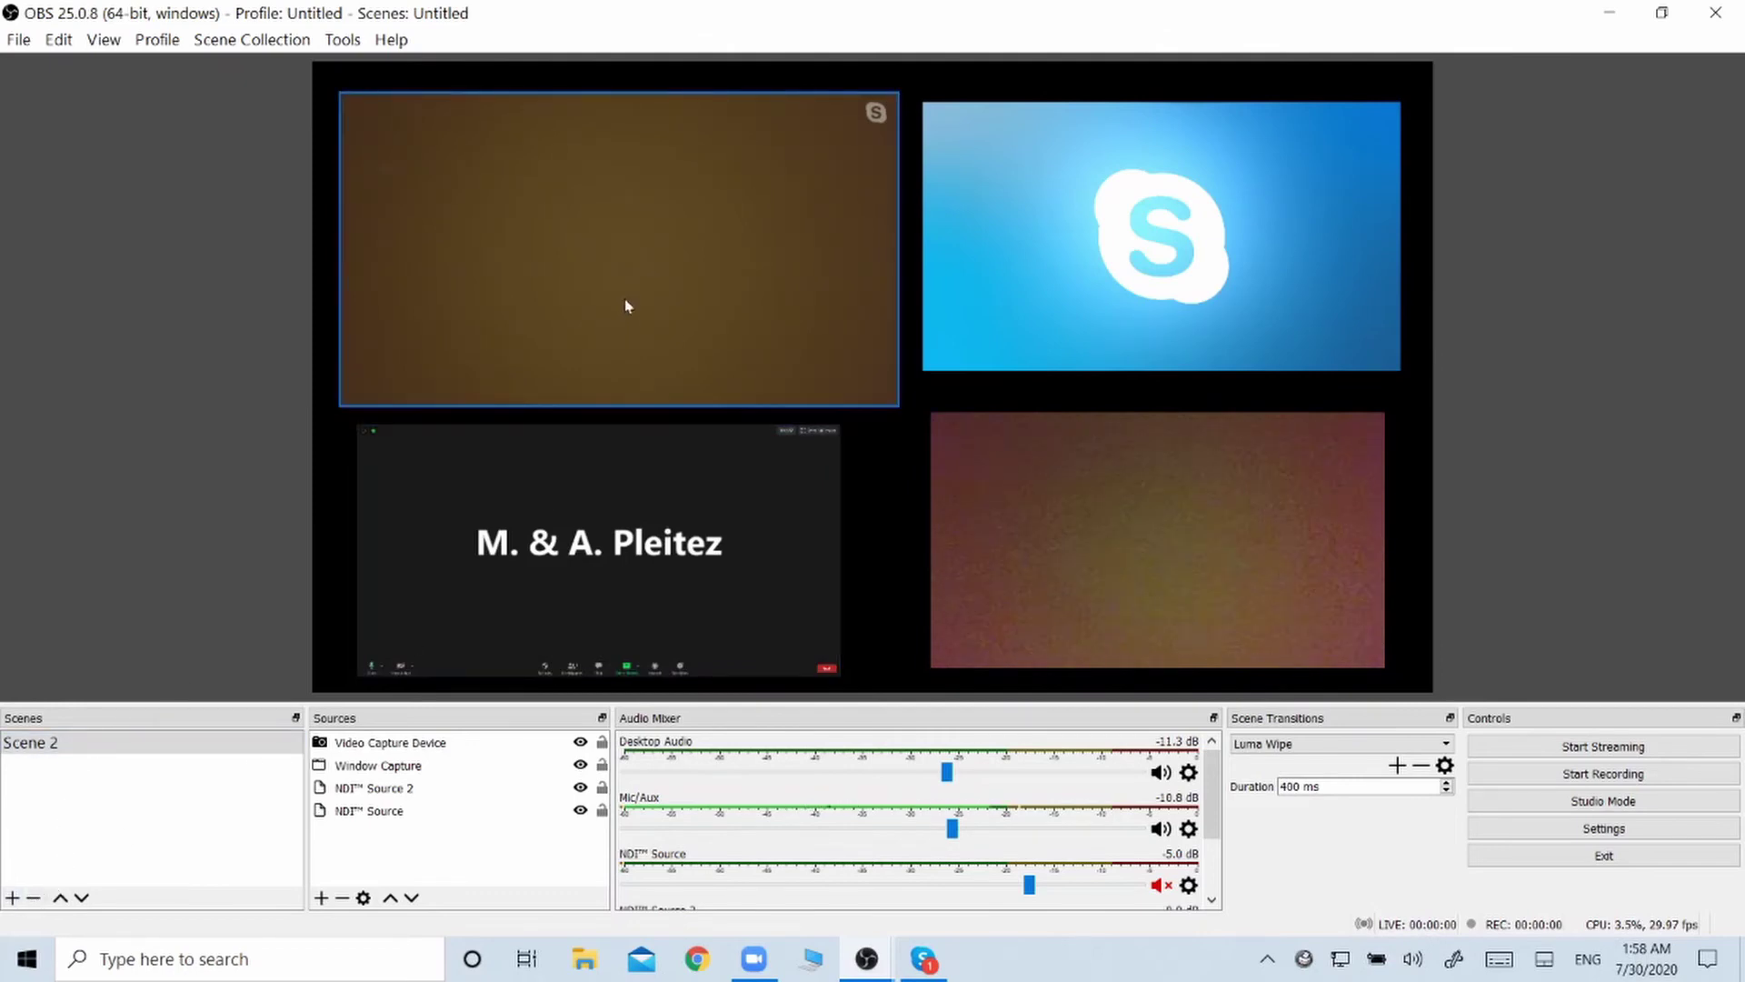
Step: Duplicate Scene 2 as a new scene named Scene 2 2
right_click(100, 747)
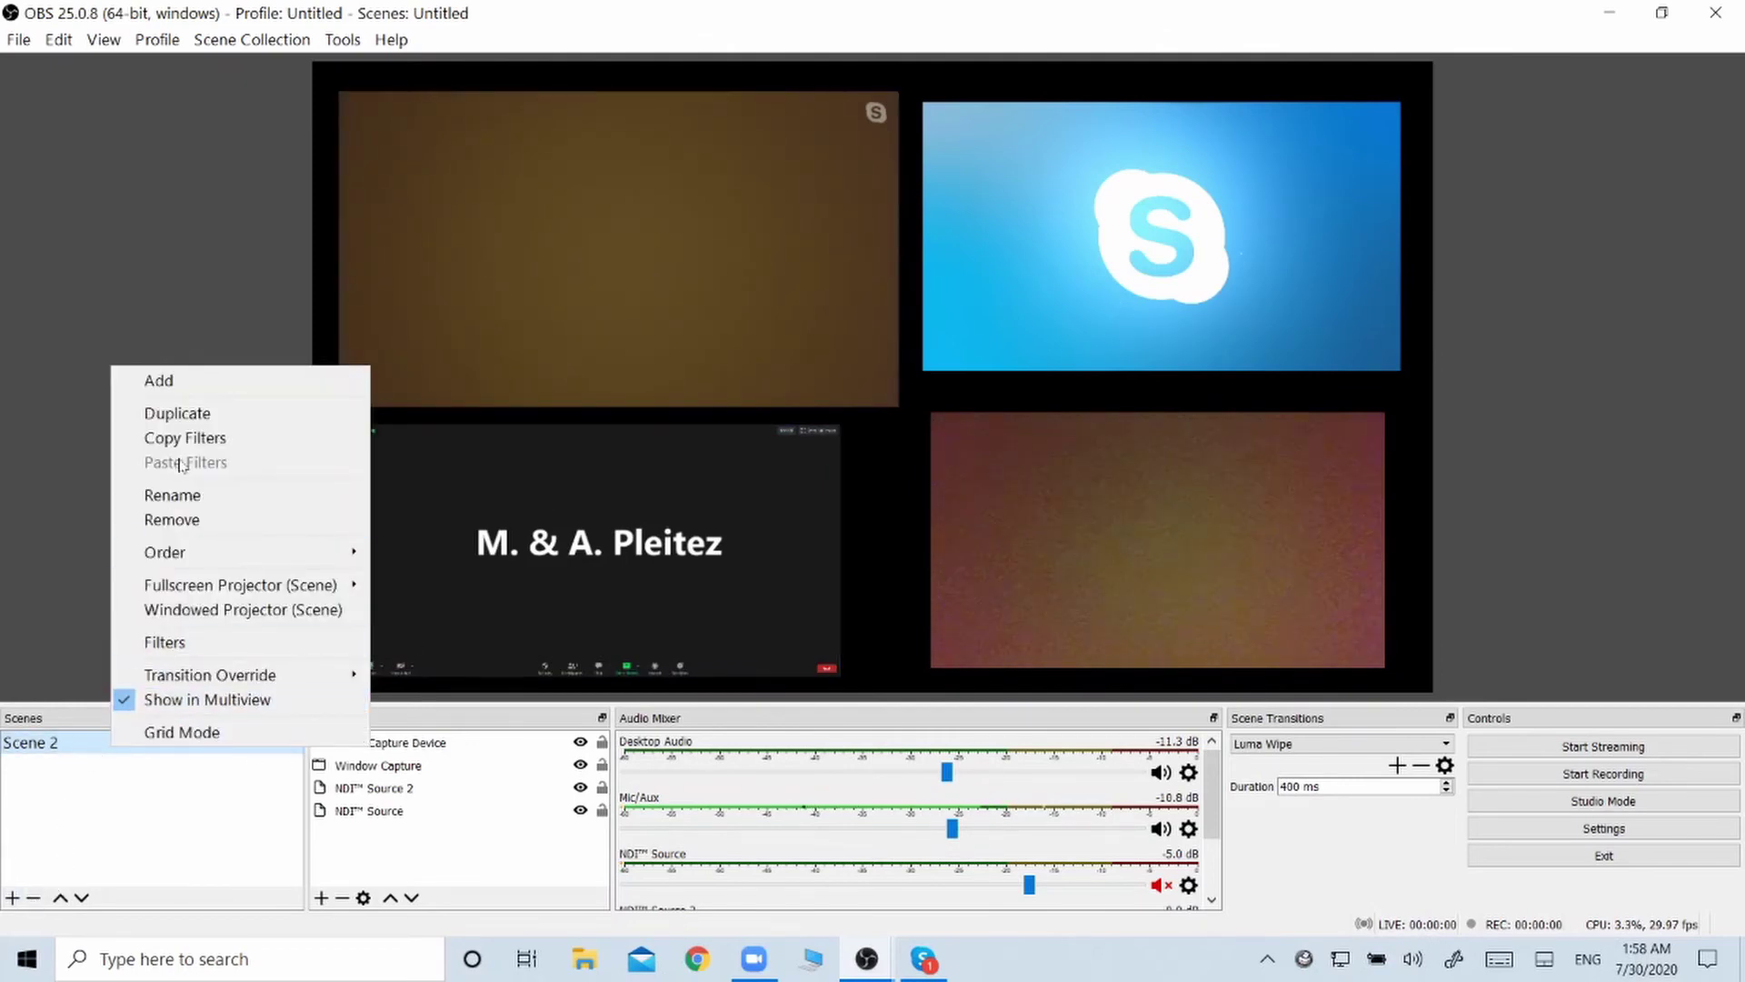
click(181, 420)
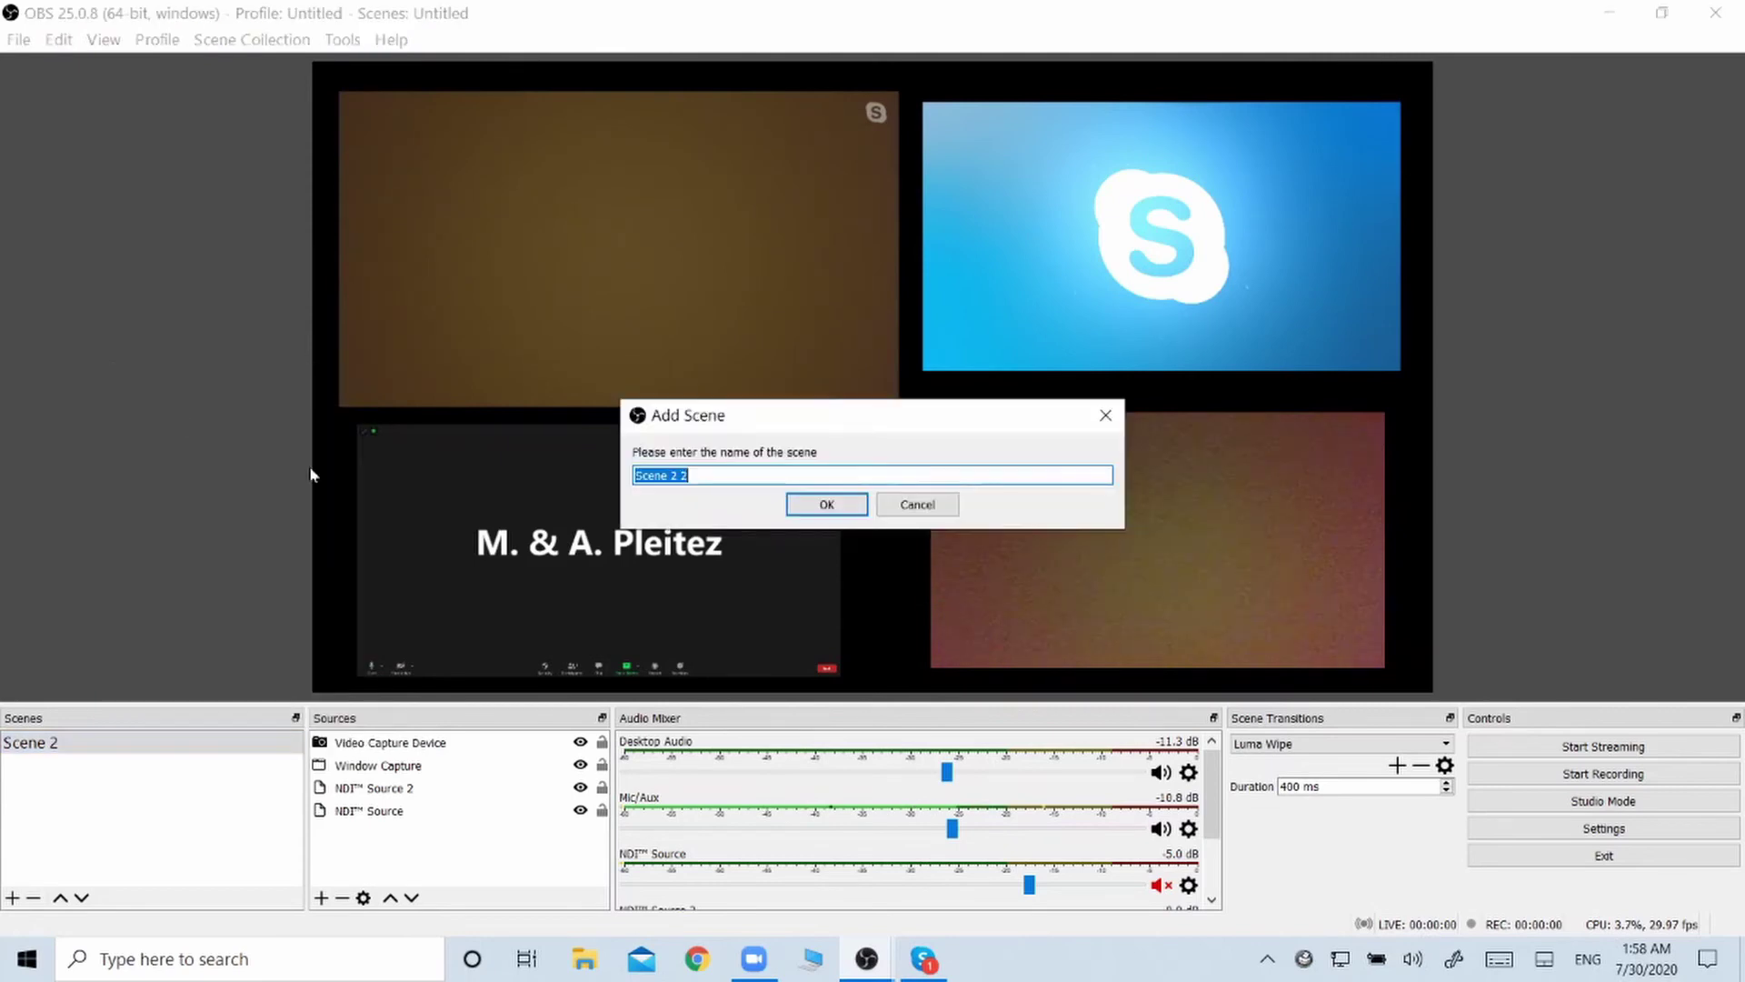
key(Return)
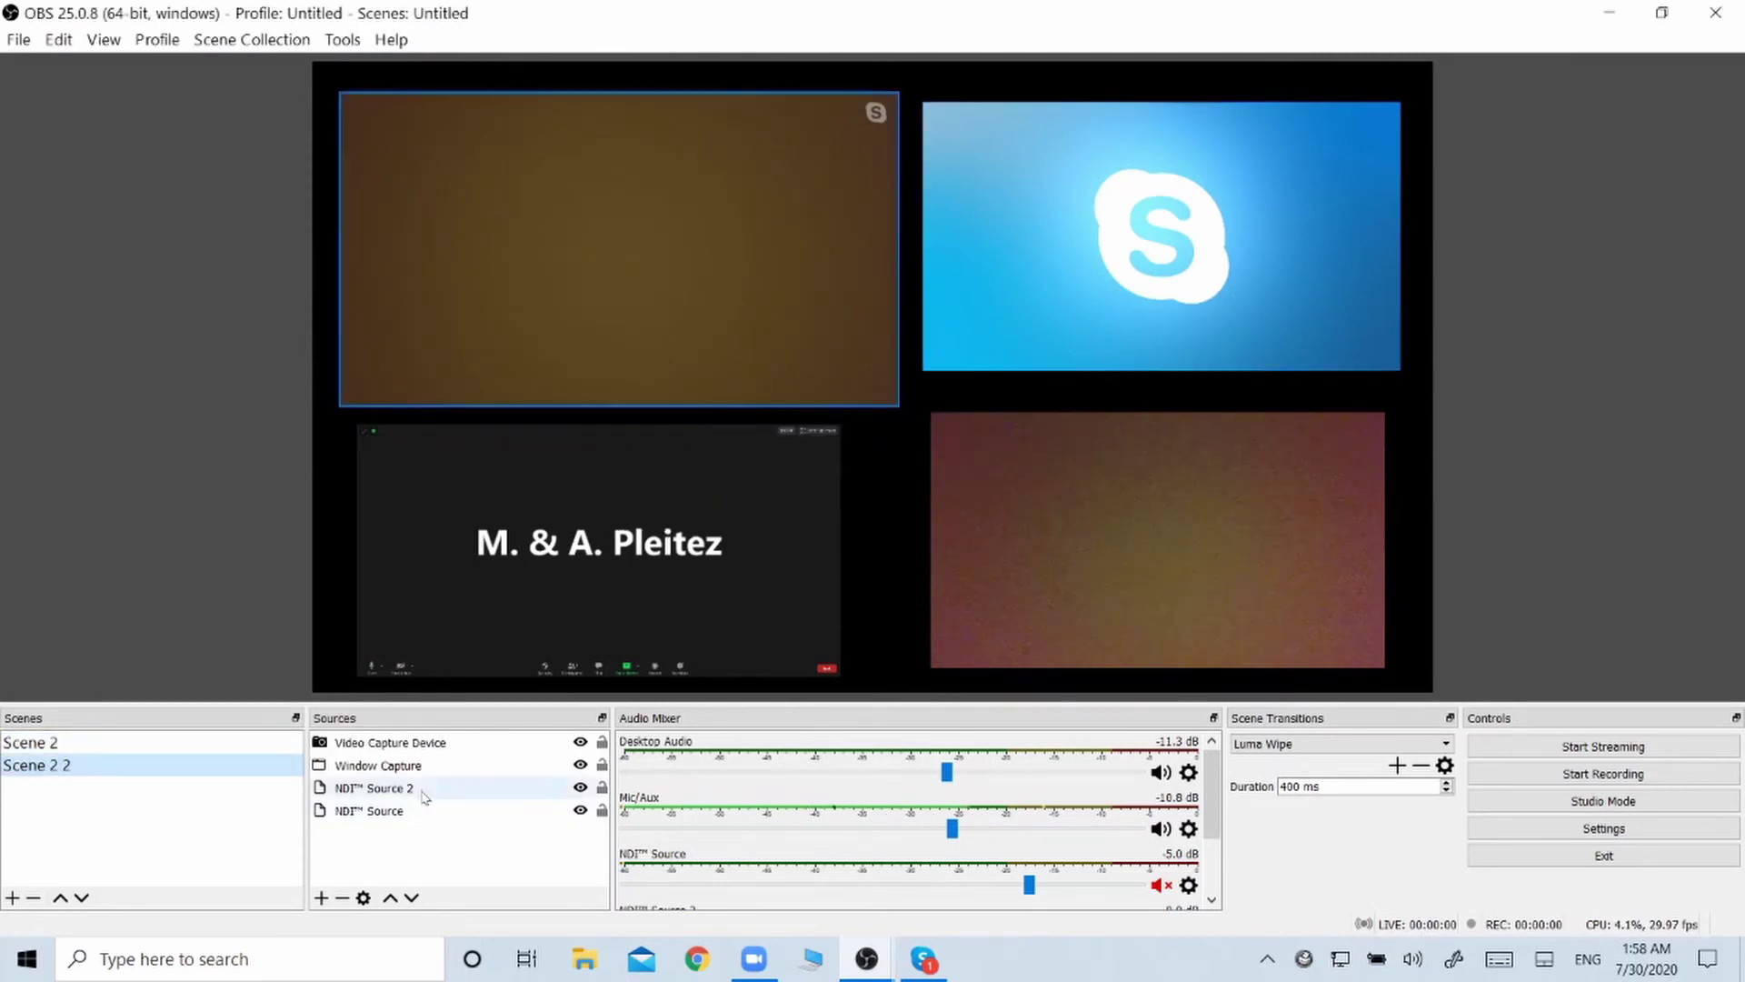
Step: Remove all sources except the local Skype NDI Source from Scene 2 2 and enlarge that one to nearly fill the canvas
click(413, 744)
click(342, 897)
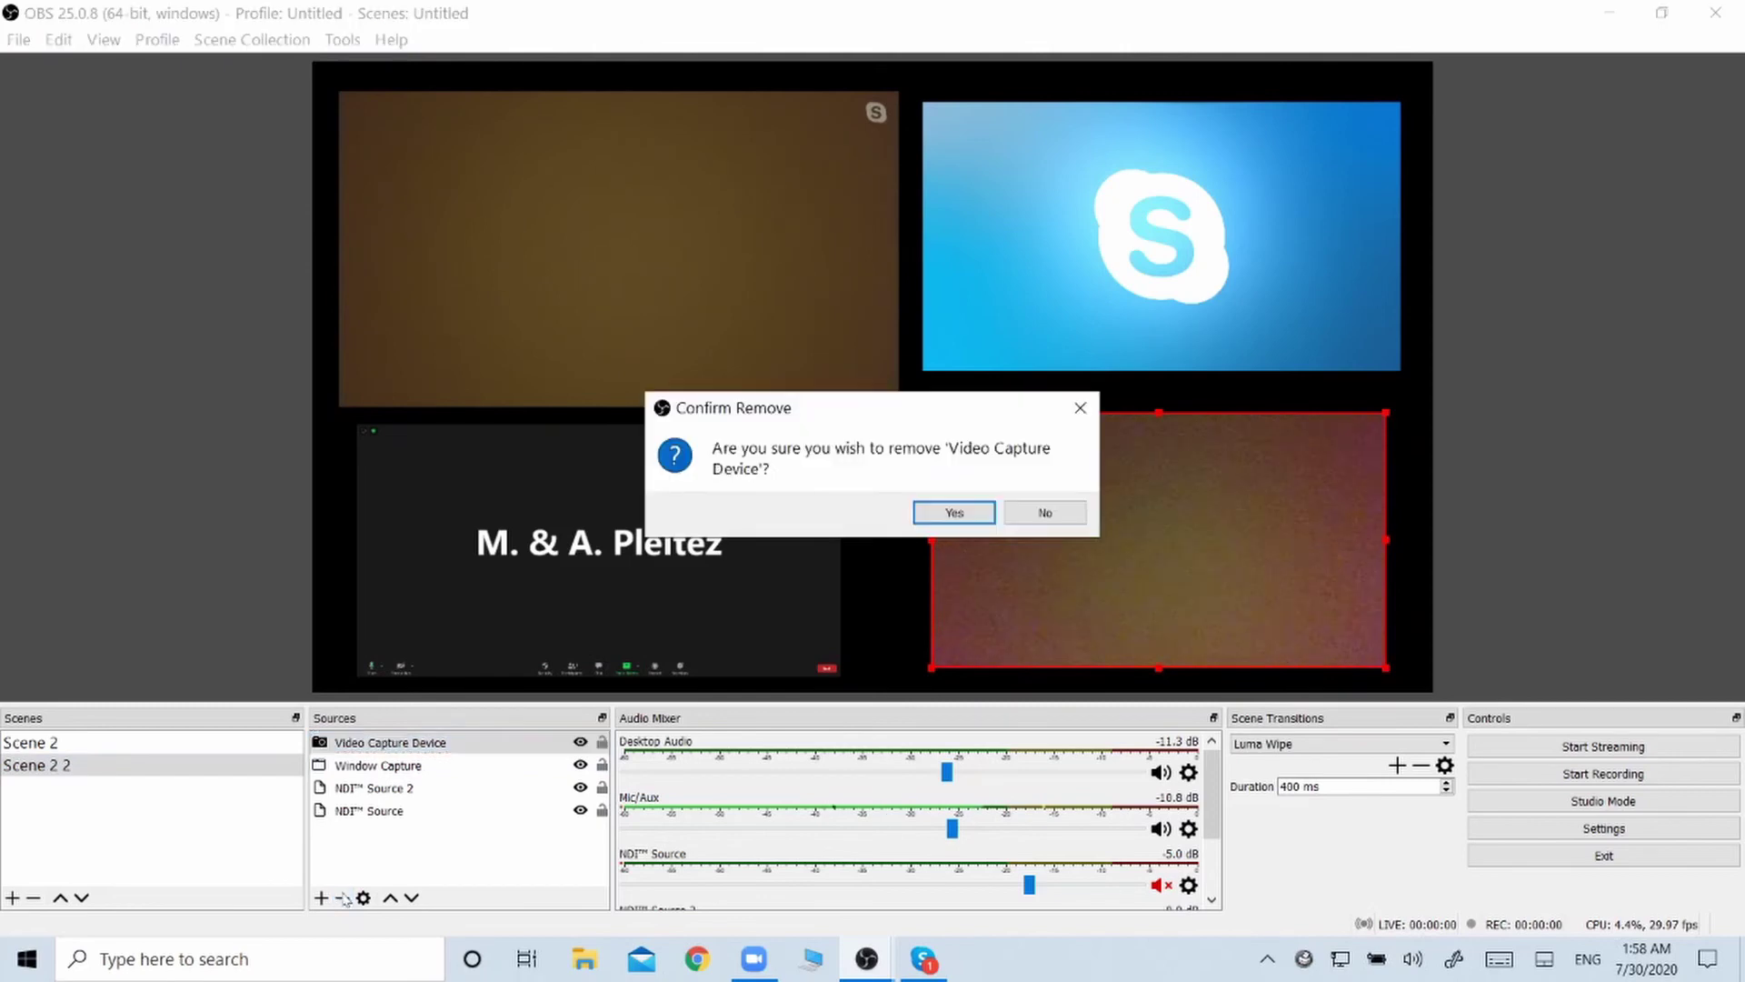
click(951, 510)
click(385, 745)
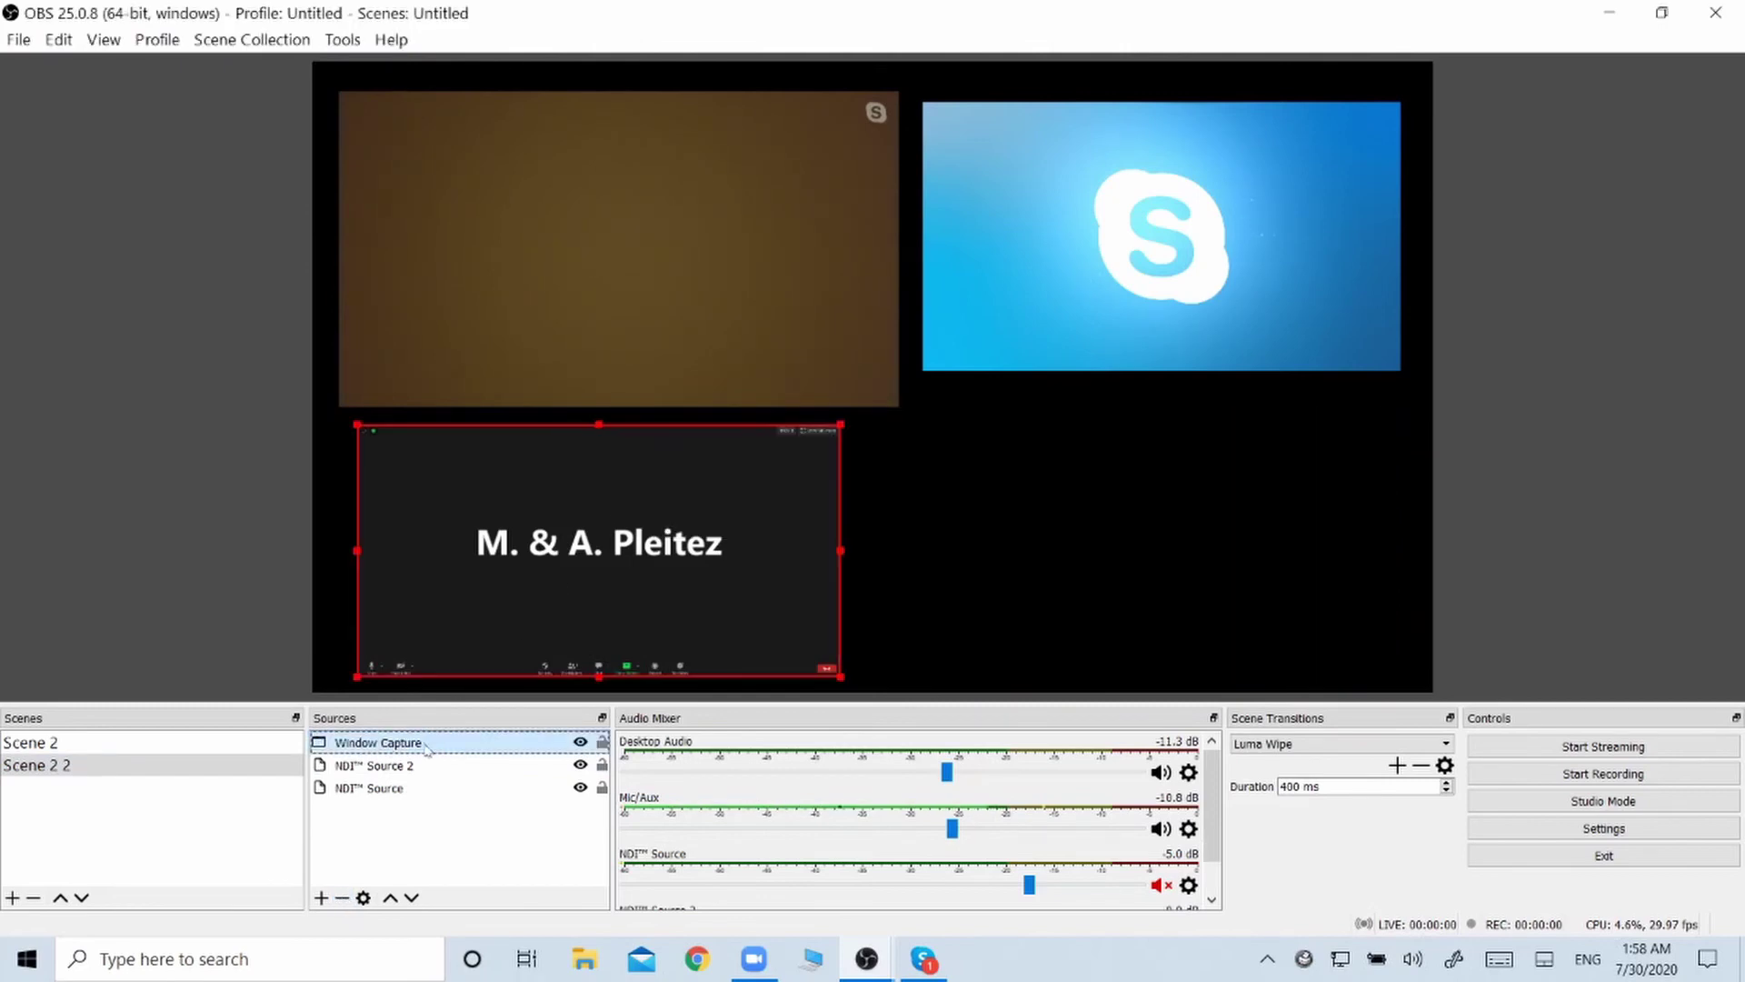
key(Delete)
click(343, 898)
click(951, 510)
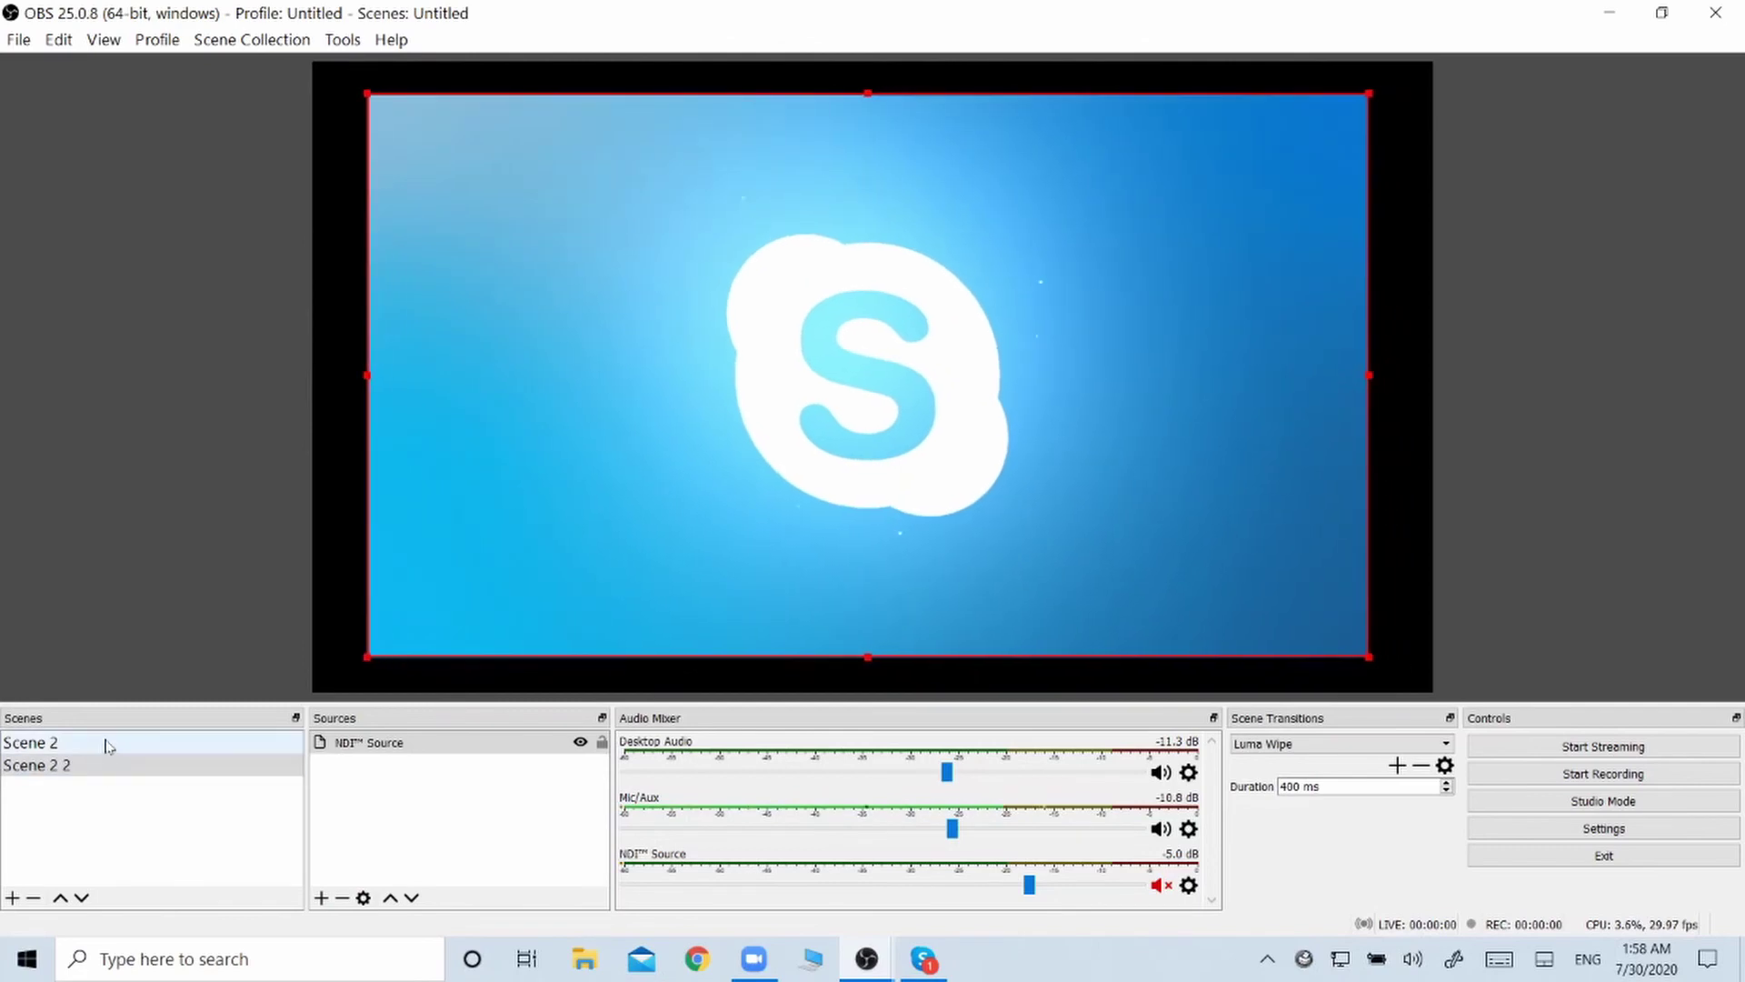
Step: Duplicate Scene 2 as another new scene named Scene 2 3
click(107, 742)
right_click(111, 745)
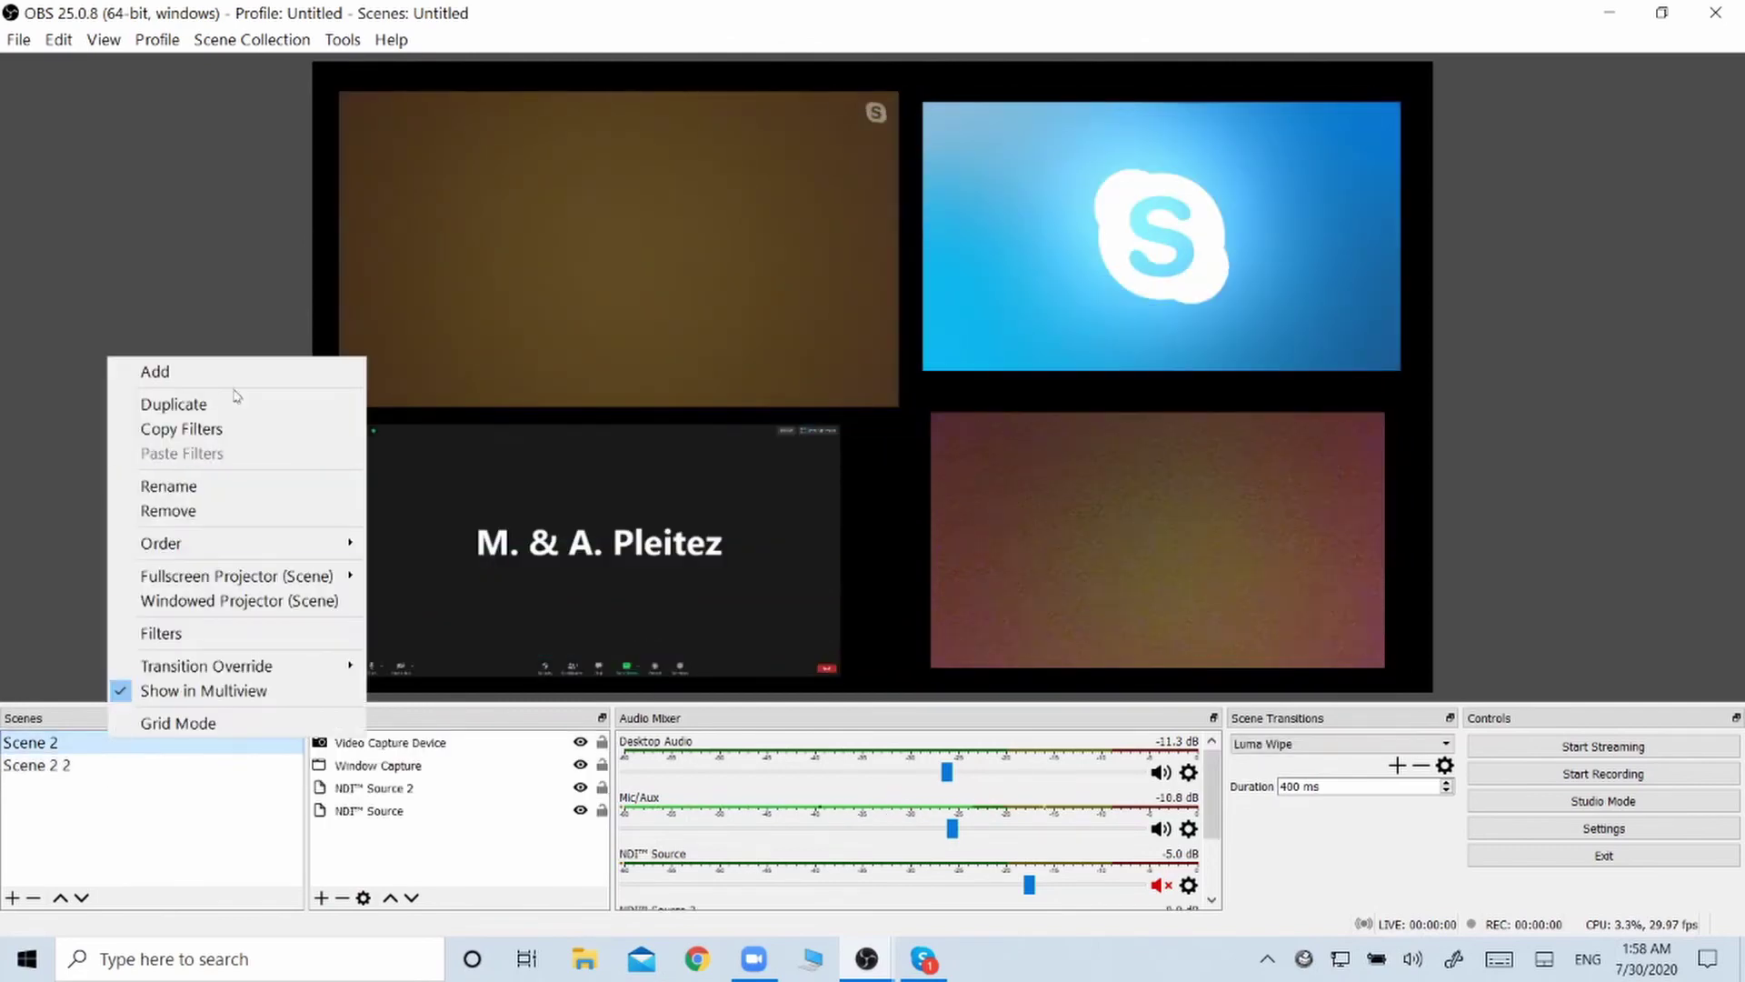
click(221, 415)
click(821, 503)
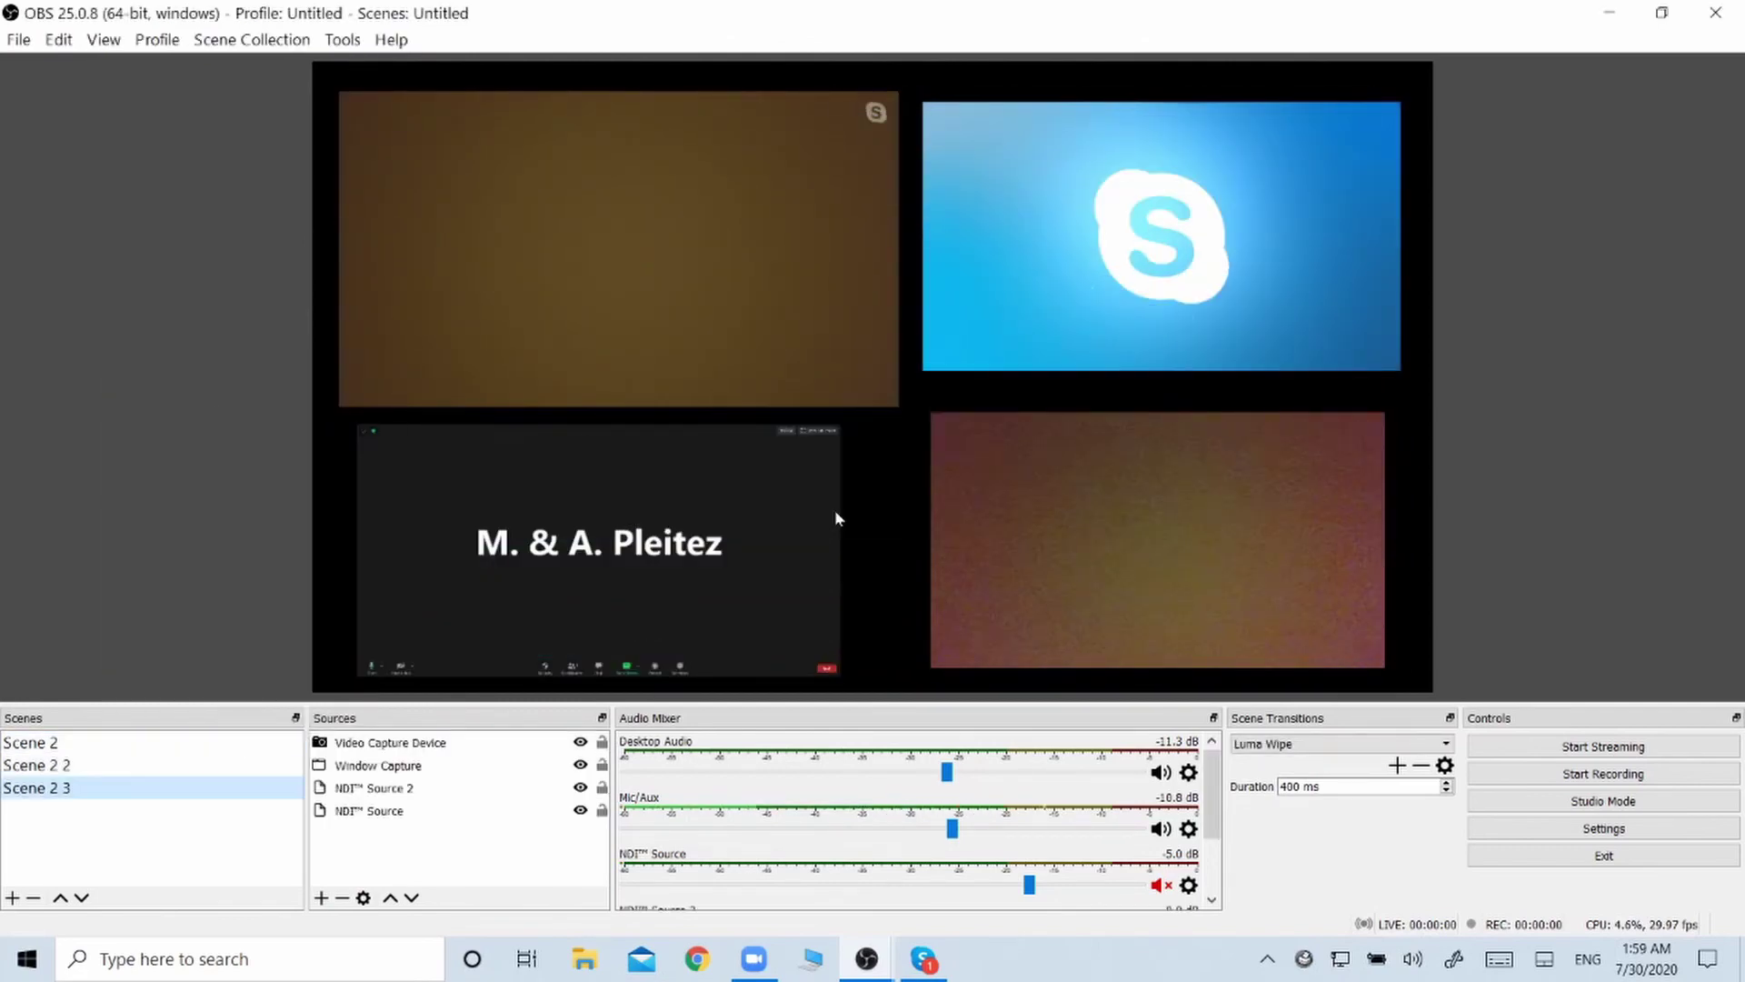
Step: Remove the Window Capture and both NDI sources from Scene 2 3, then move and enlarge the Video Capture Device to nearly fill the canvas
click(1034, 587)
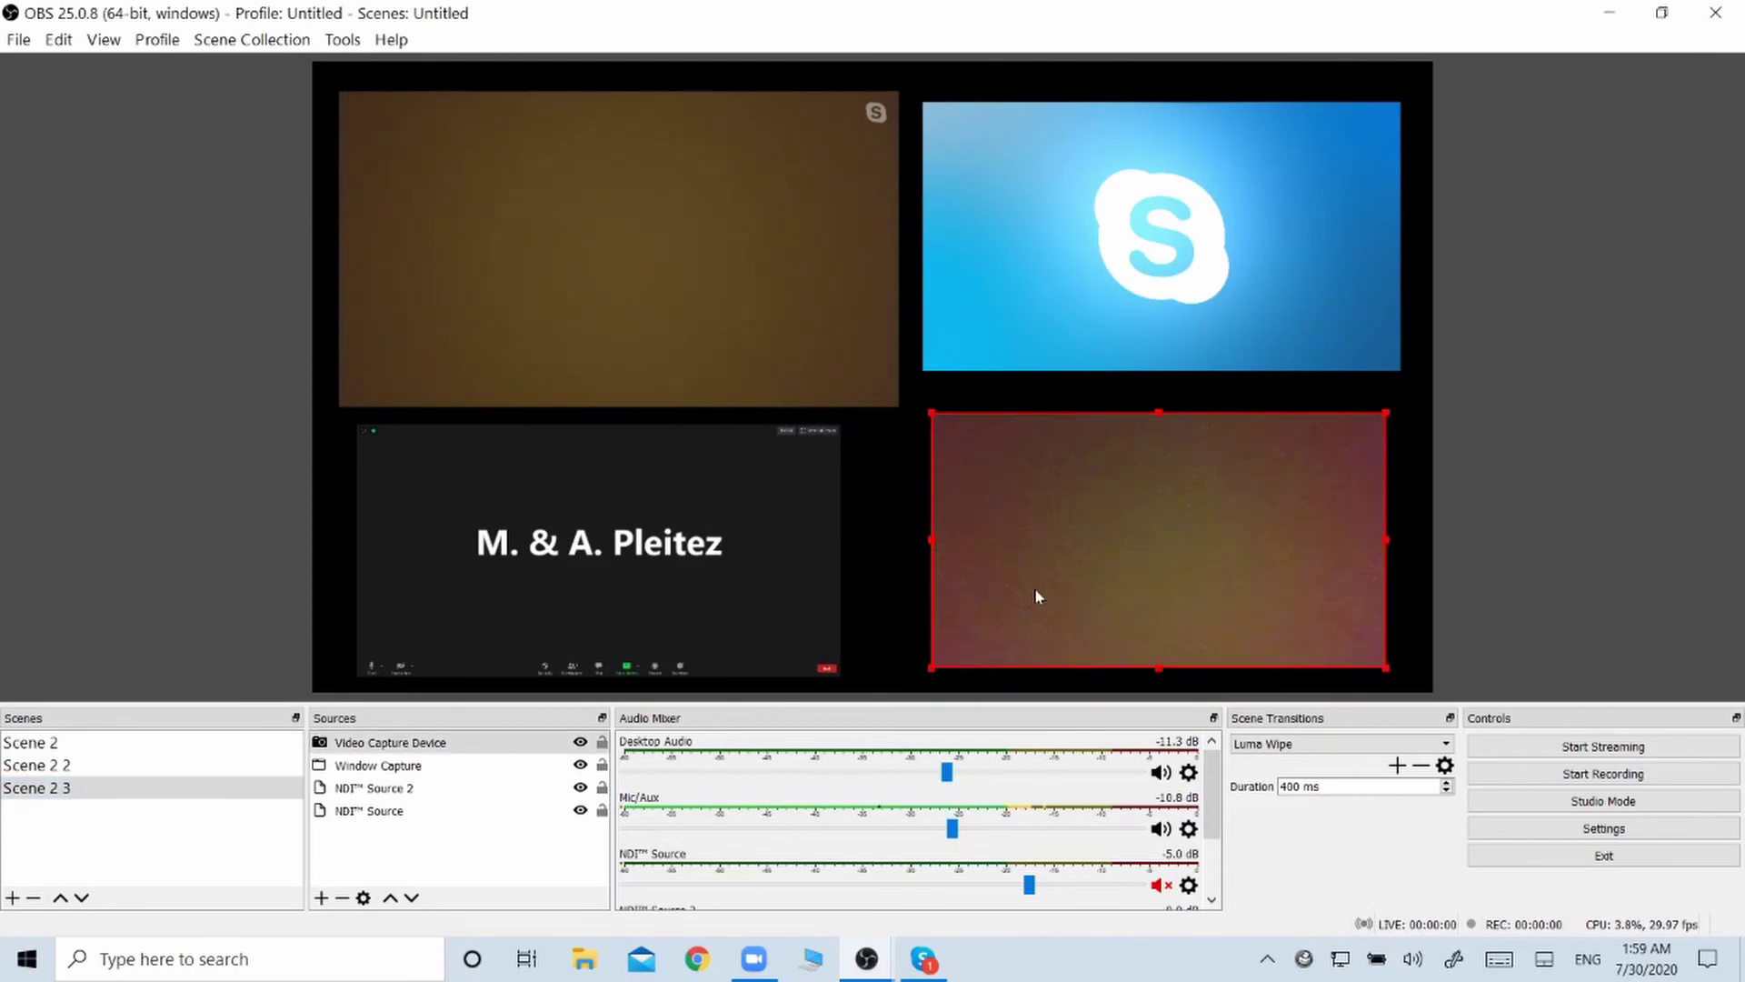
click(421, 765)
key(Delete)
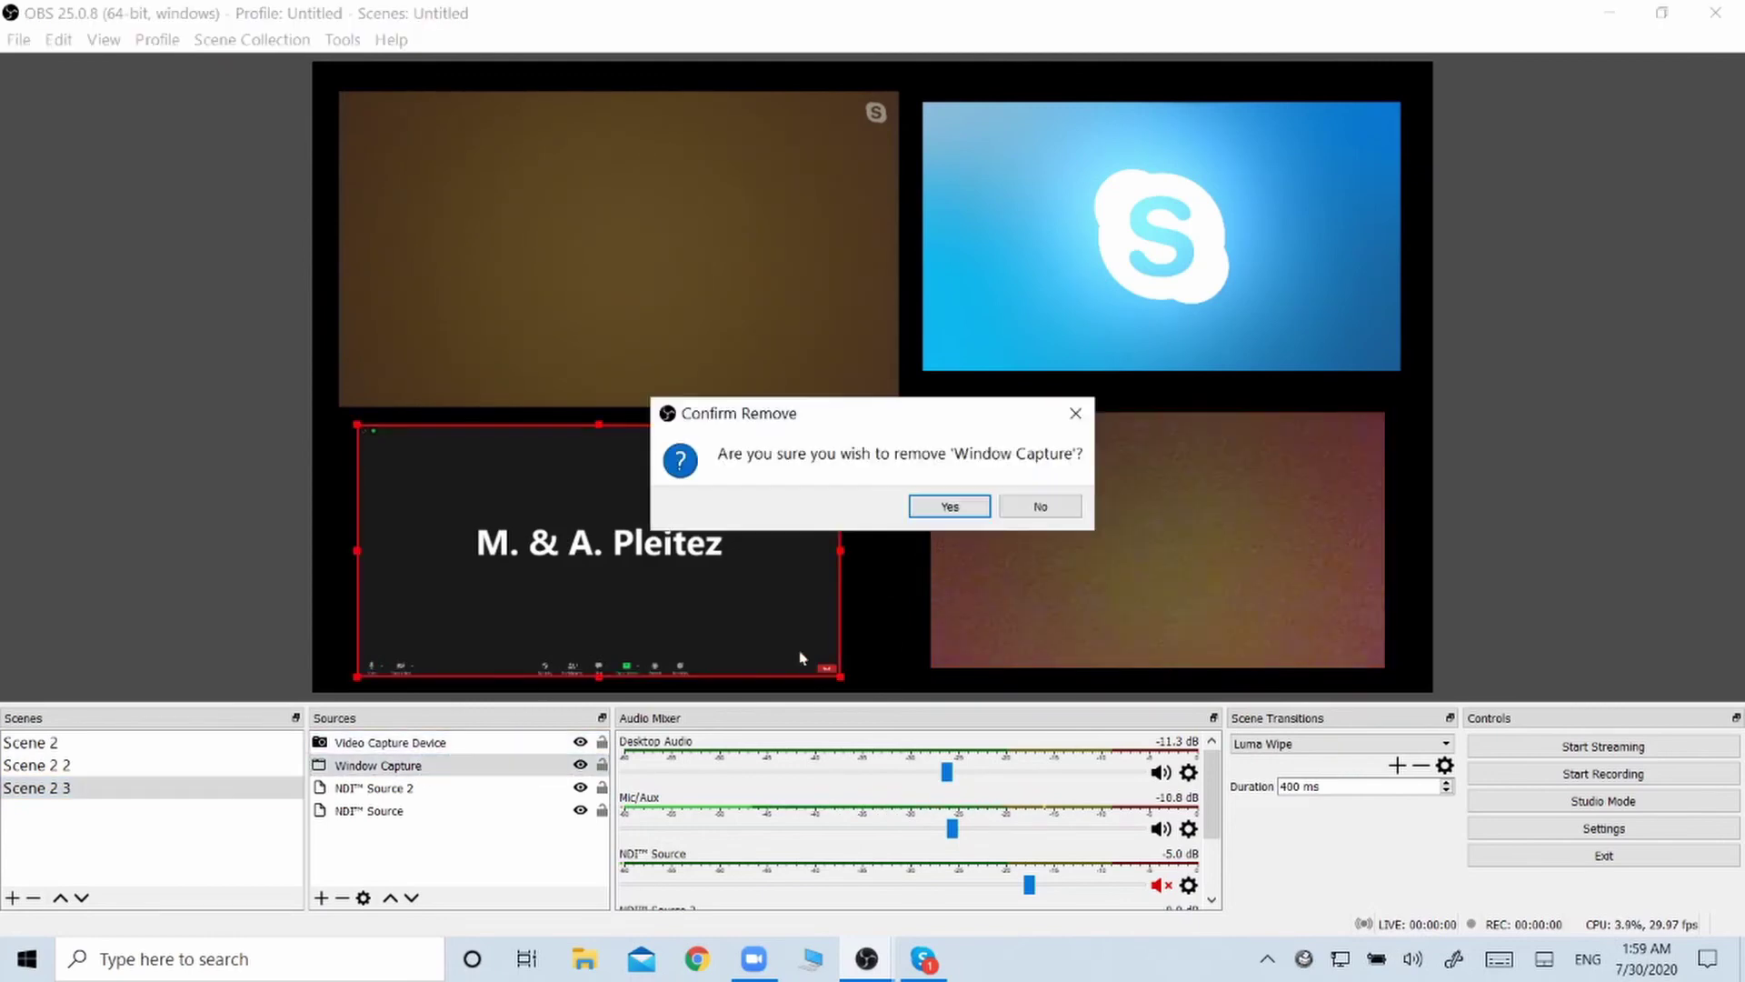
key(Return)
click(427, 765)
key(Delete)
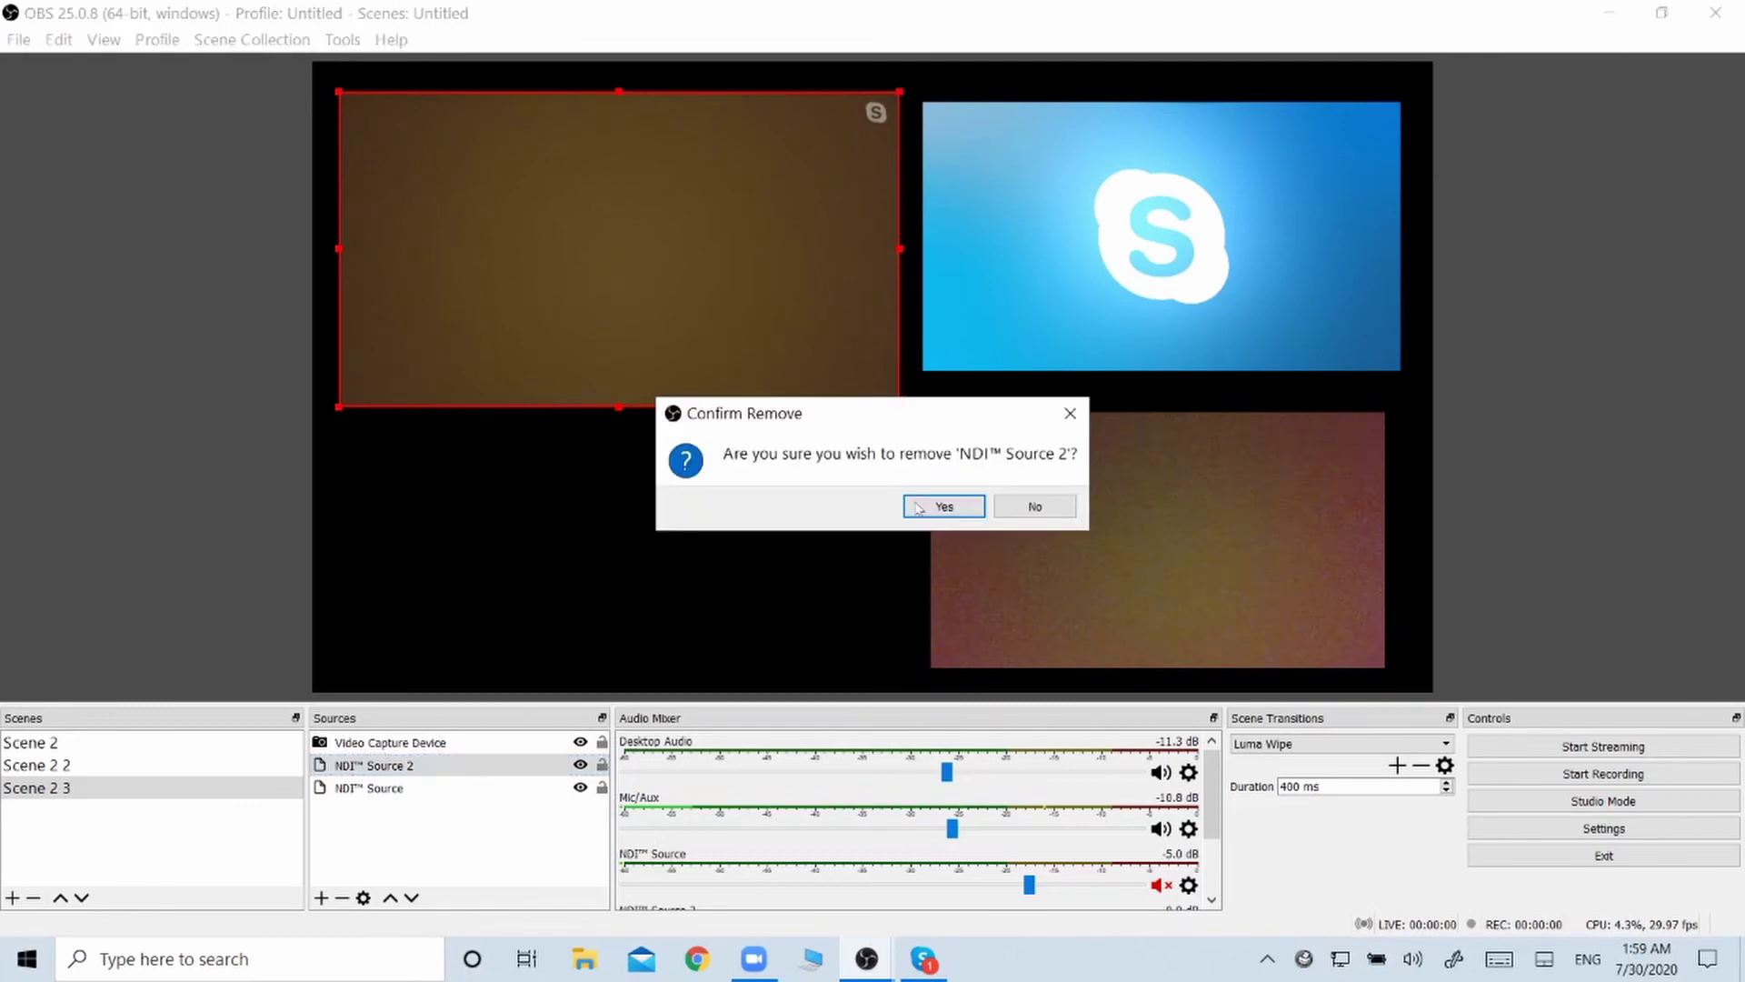
click(935, 503)
click(343, 897)
key(Return)
drag(1120, 516, 564, 233)
drag(833, 395, 1342, 652)
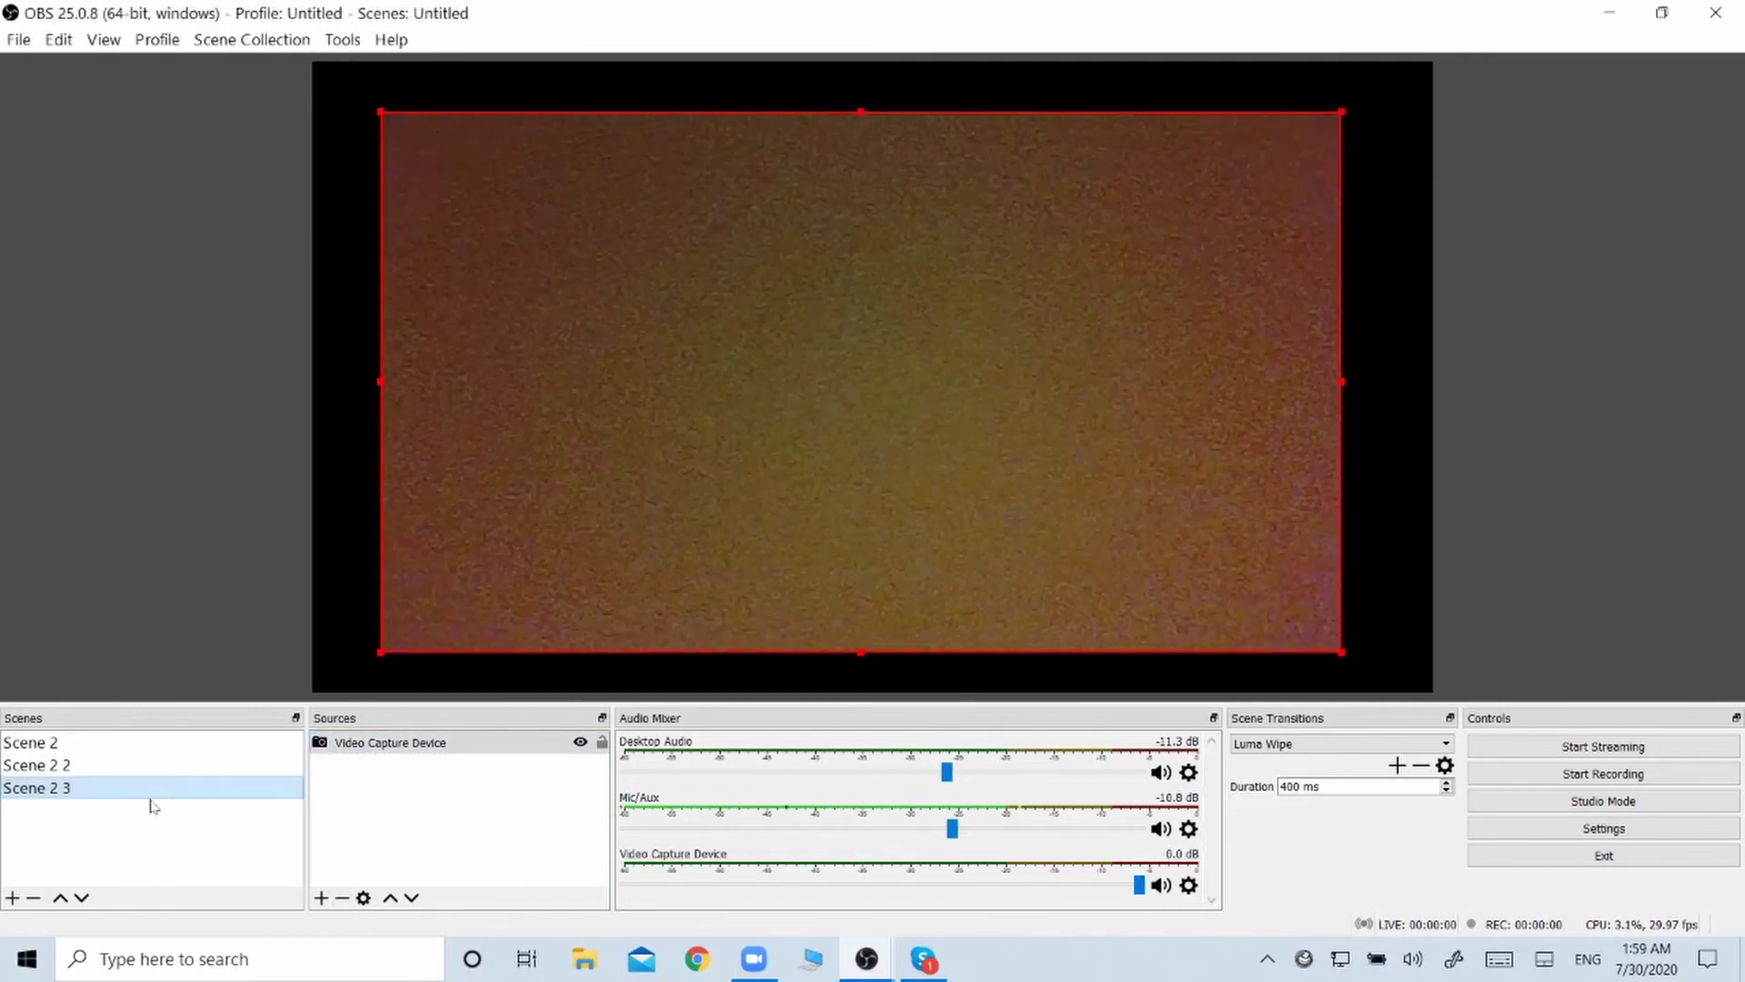
Step: Switch through Scene 2, Scene 2 2 and Scene 2 3 to preview each layout, then return to Scene 2
click(94, 742)
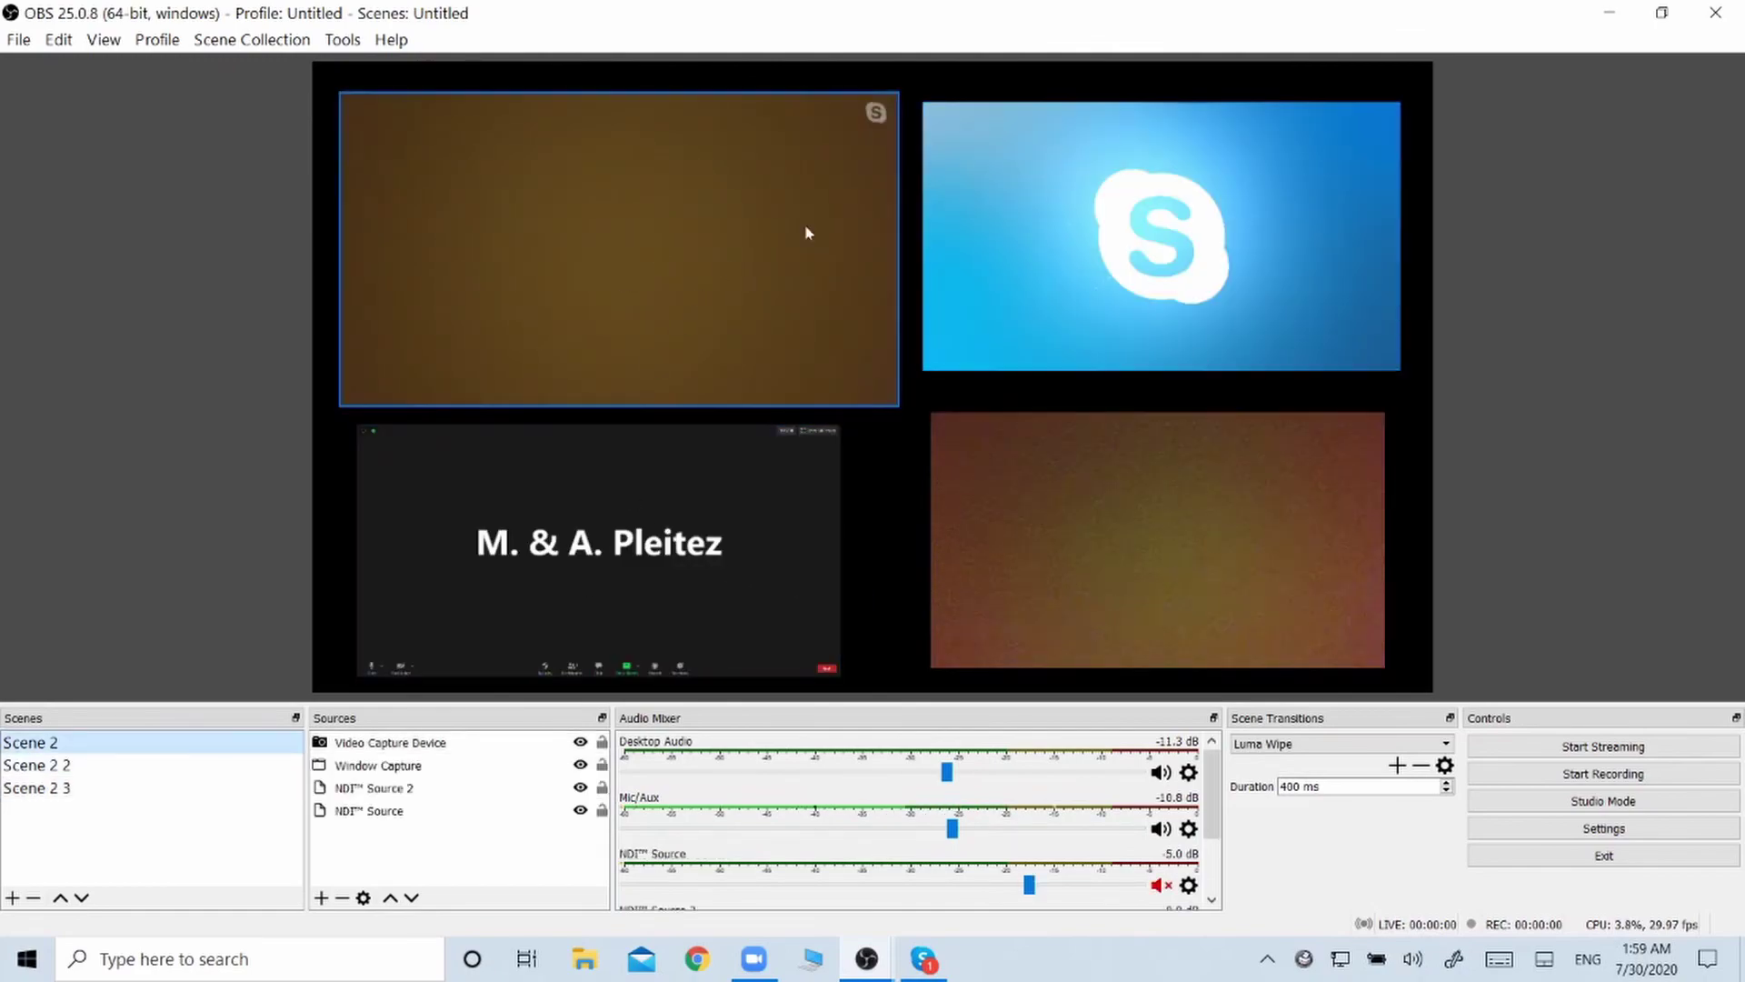
click(169, 776)
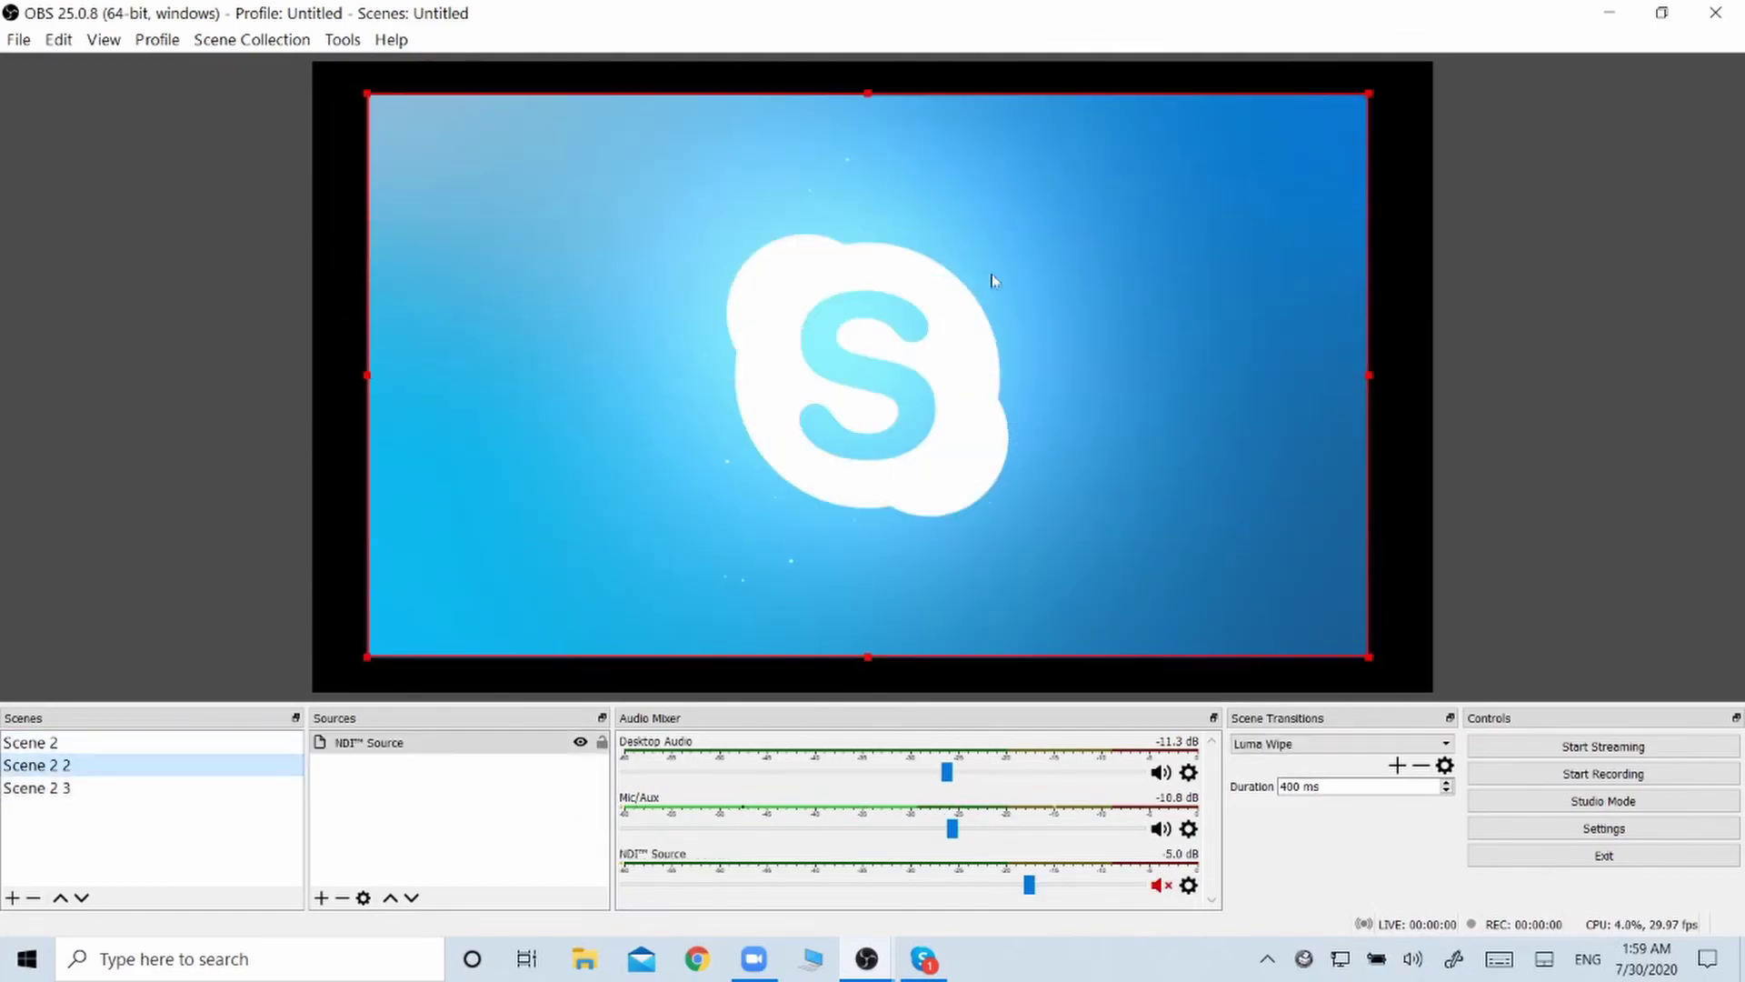
click(150, 789)
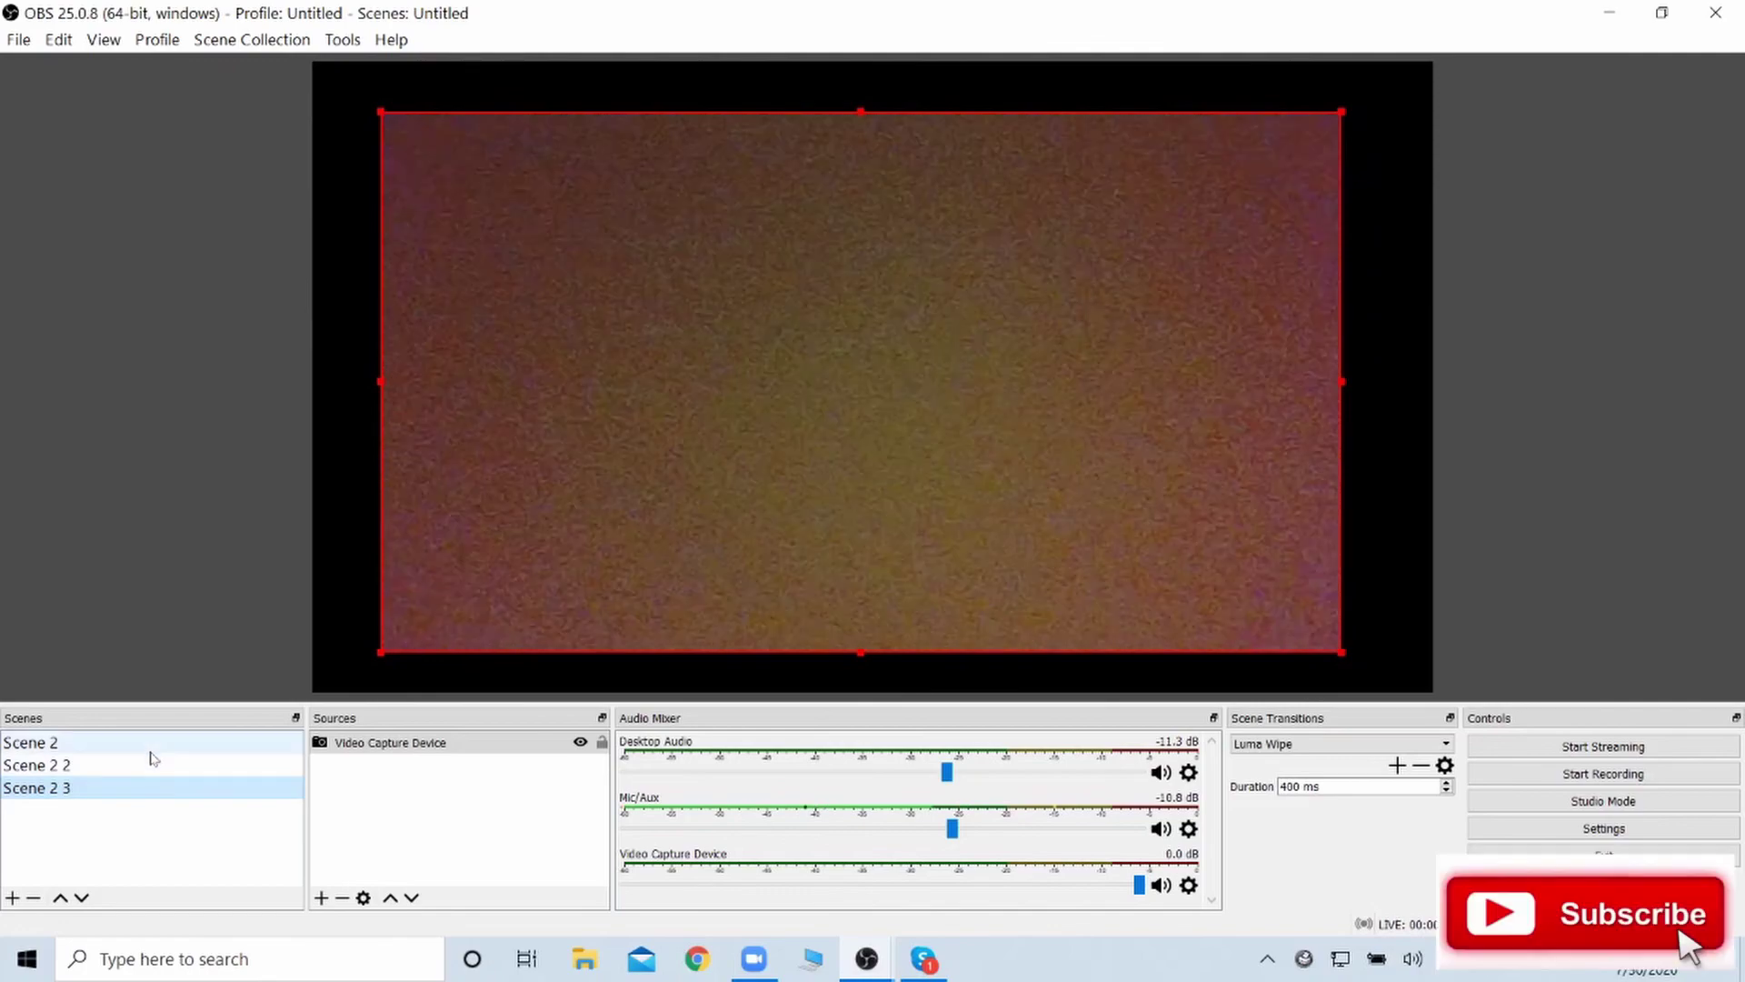
click(195, 740)
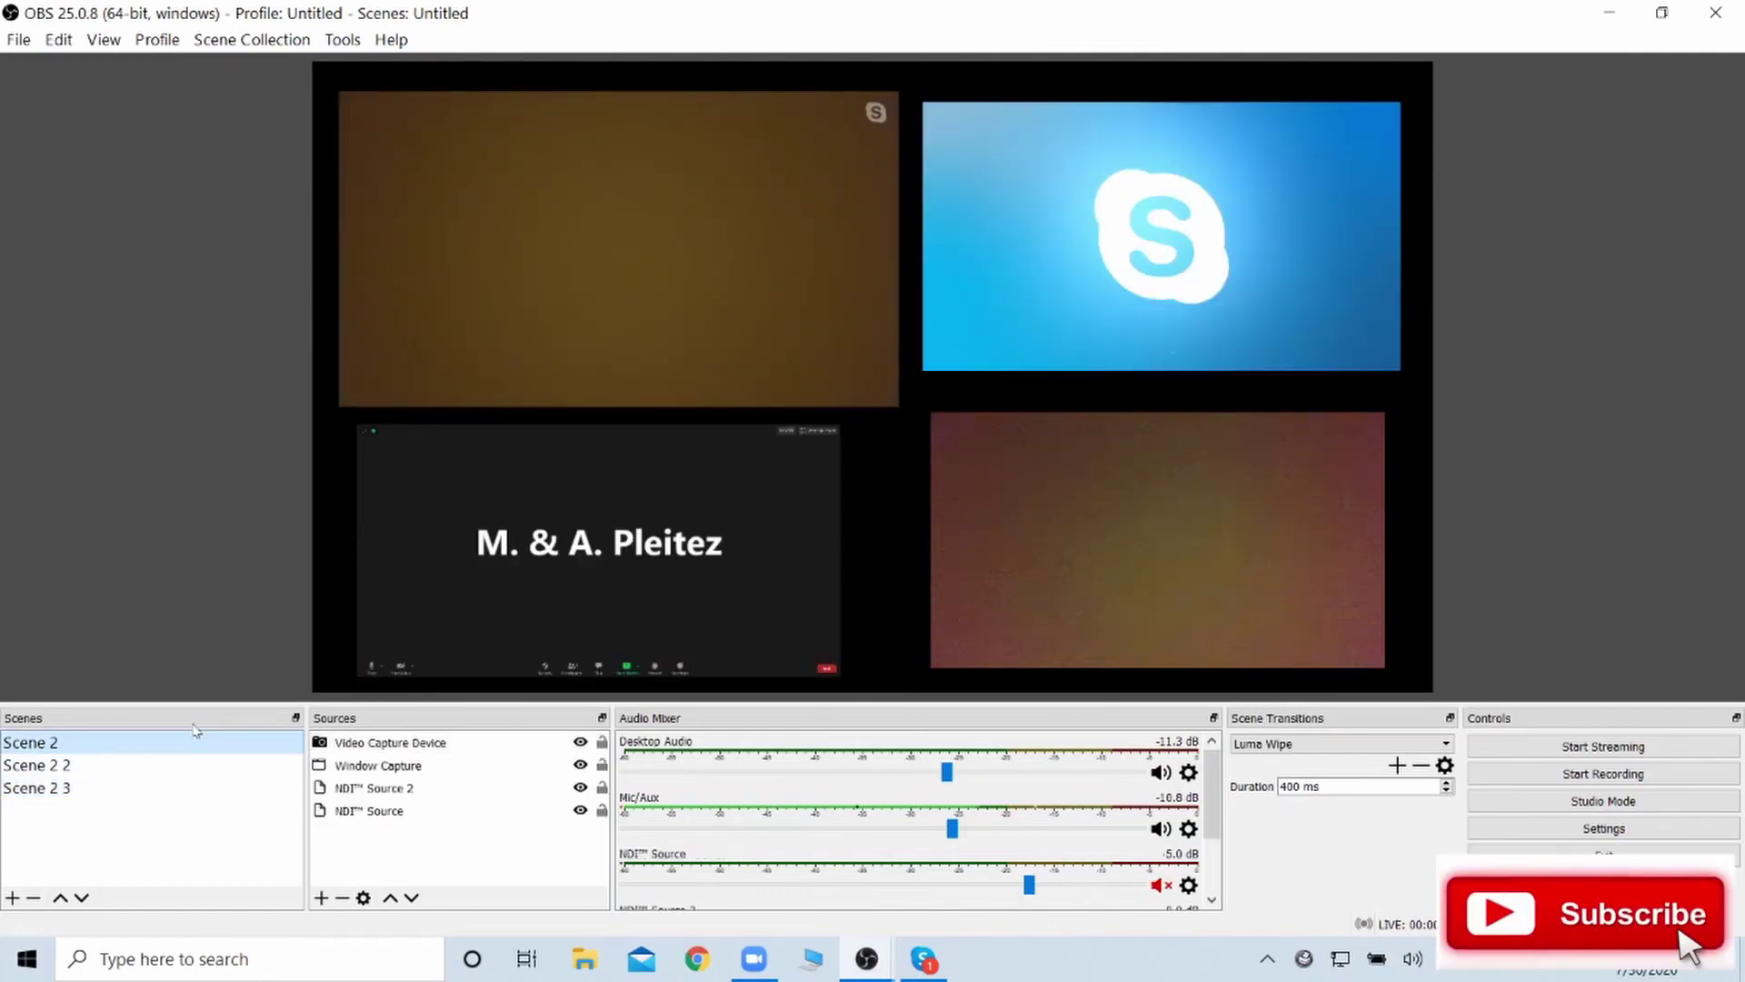